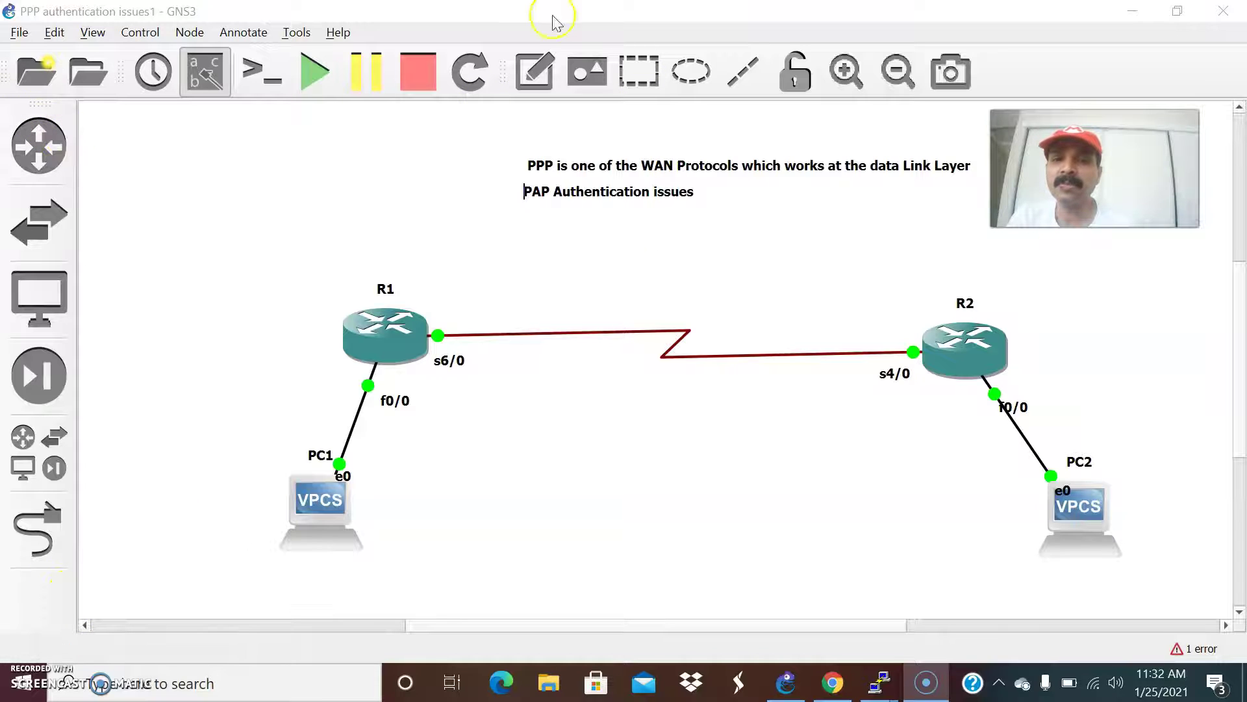
Step: Add a text note reading 172.16.10.2 beside PC1
left_click(534, 72)
left_click(389, 512)
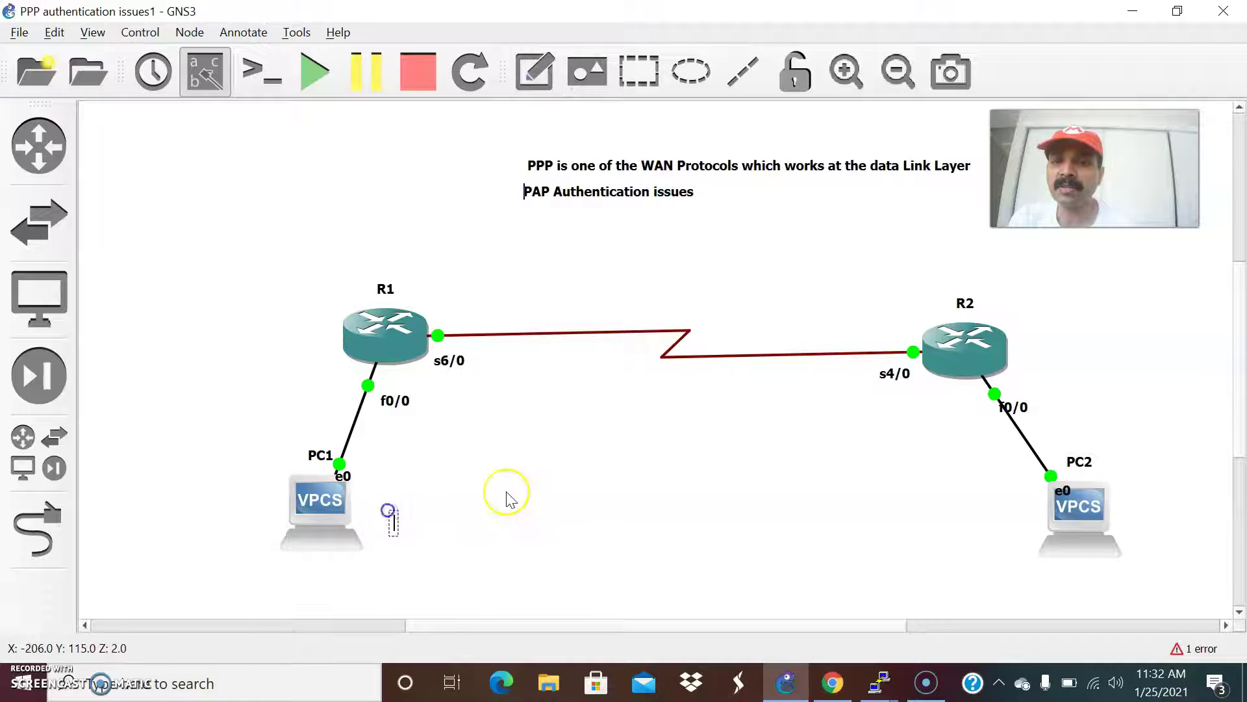
type("172.16.10.2")
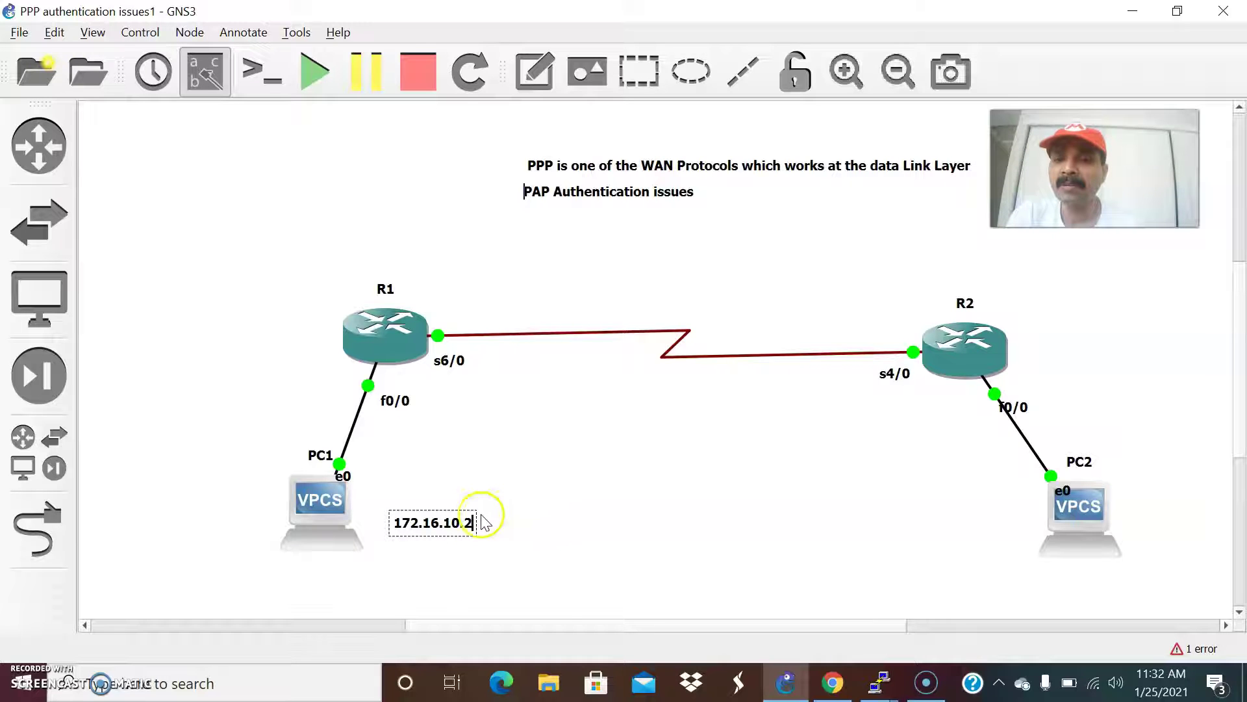
Step: Duplicate the note, move the copy beside PC2 and change it to 172.16.20.2
right_click(476, 521)
left_click(513, 535)
left_click_drag(463, 551, 943, 511)
double_click(943, 507)
key("End")
key("BackSpace")
key("BackSpace")
key("BackSpace")
key("BackSpace")
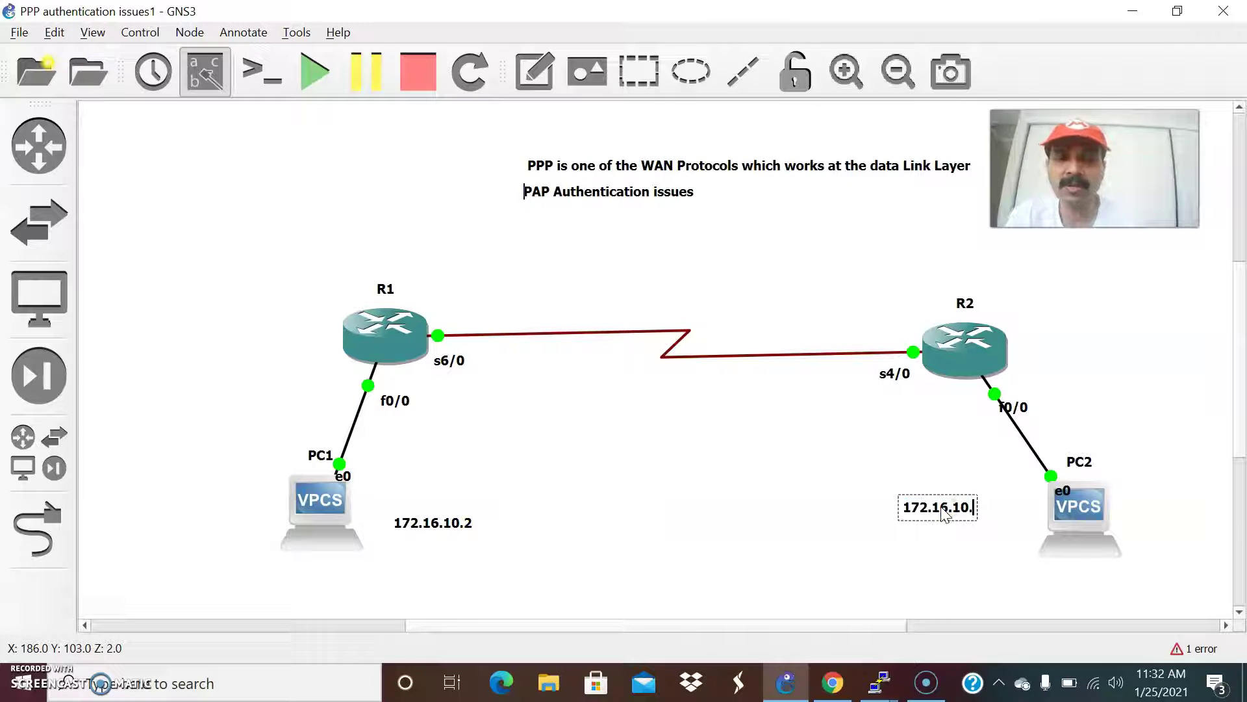
type("20.2")
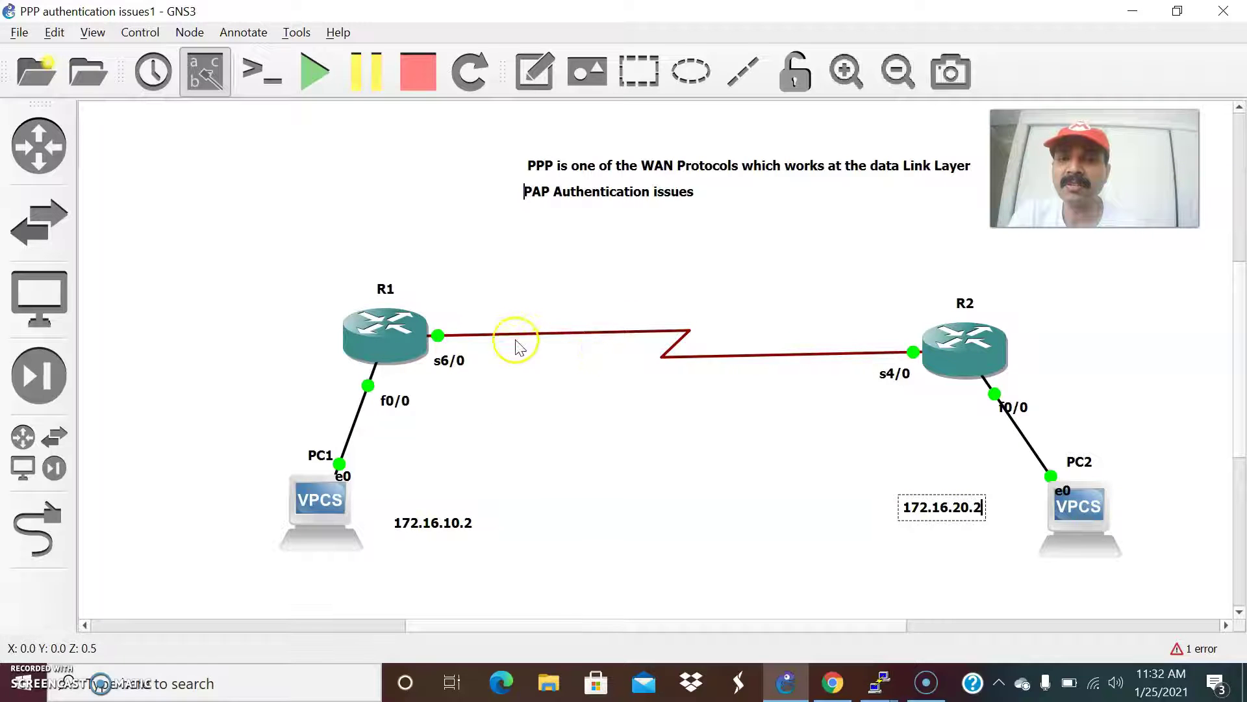
Step: Duplicate a PC address note beside R1's s6/0 link and enter a 192.168 address
right_click(416, 524)
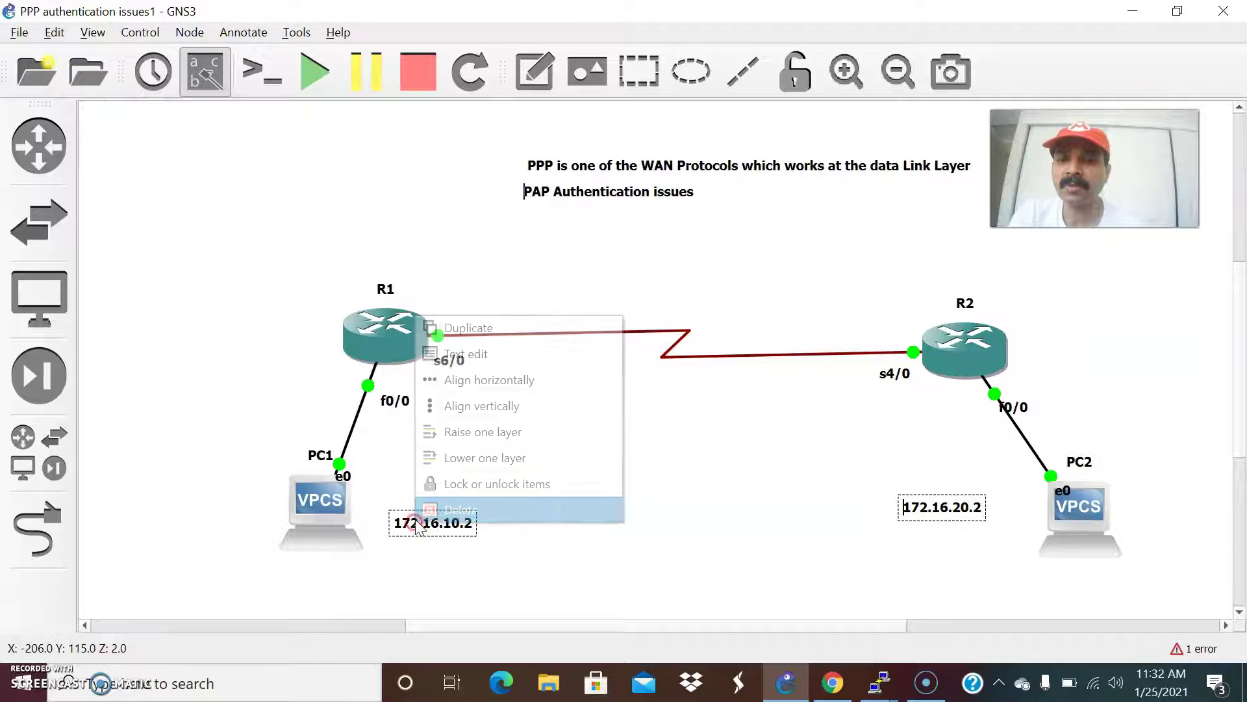
left_click(454, 328)
left_click_drag(469, 549, 493, 312)
double_click(493, 309)
type("192.1681.1")
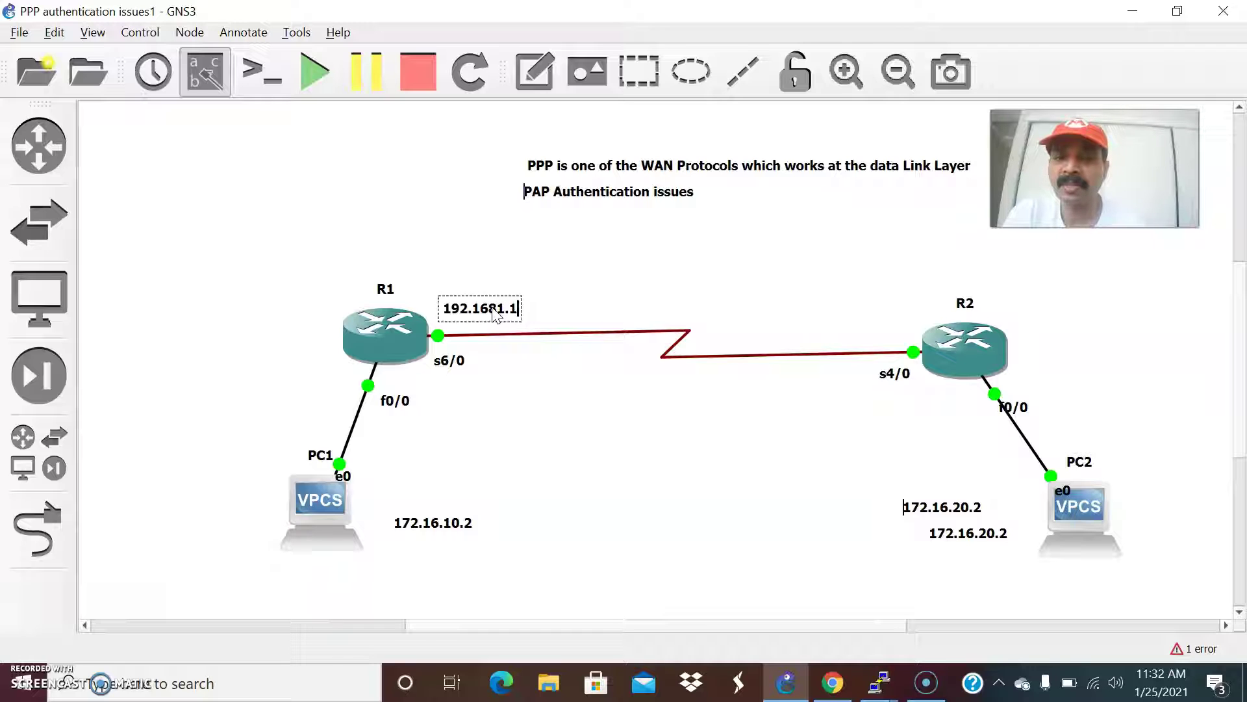
Step: Move the other copied note beside R2 and set it to 192.168.1.1
right_click(495, 315)
left_click_drag(912, 508, 875, 312)
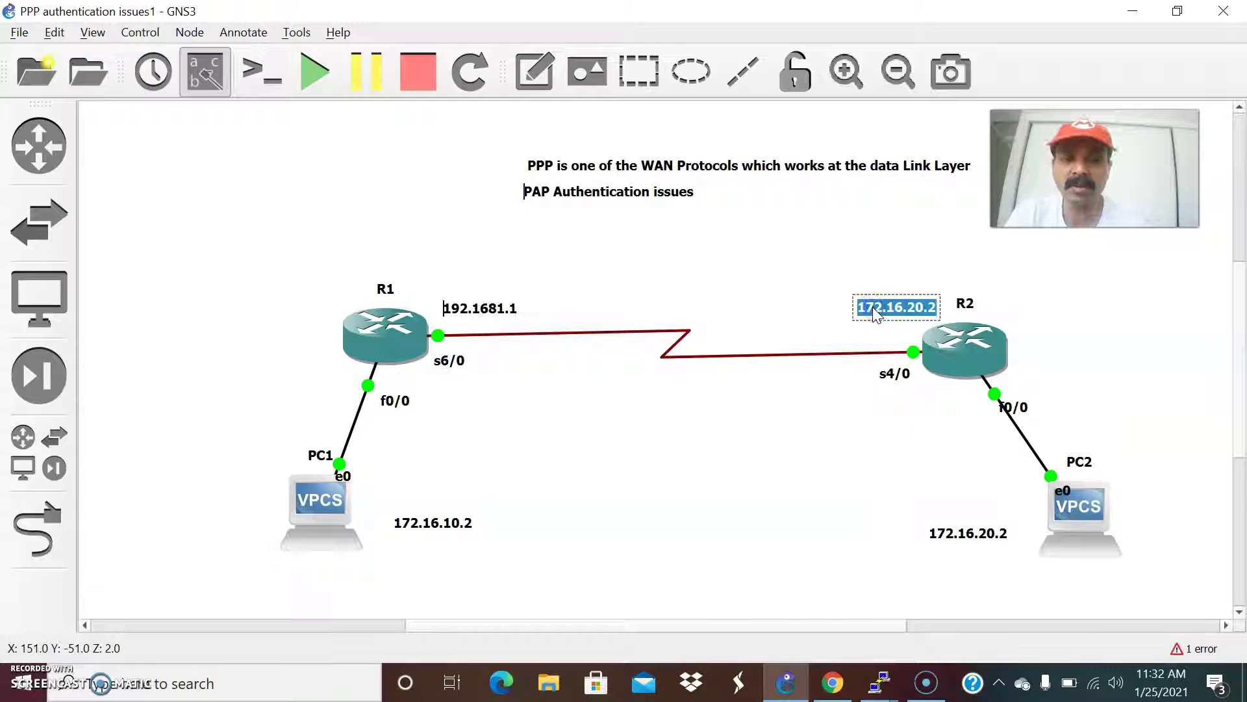
type("192.168.1.1")
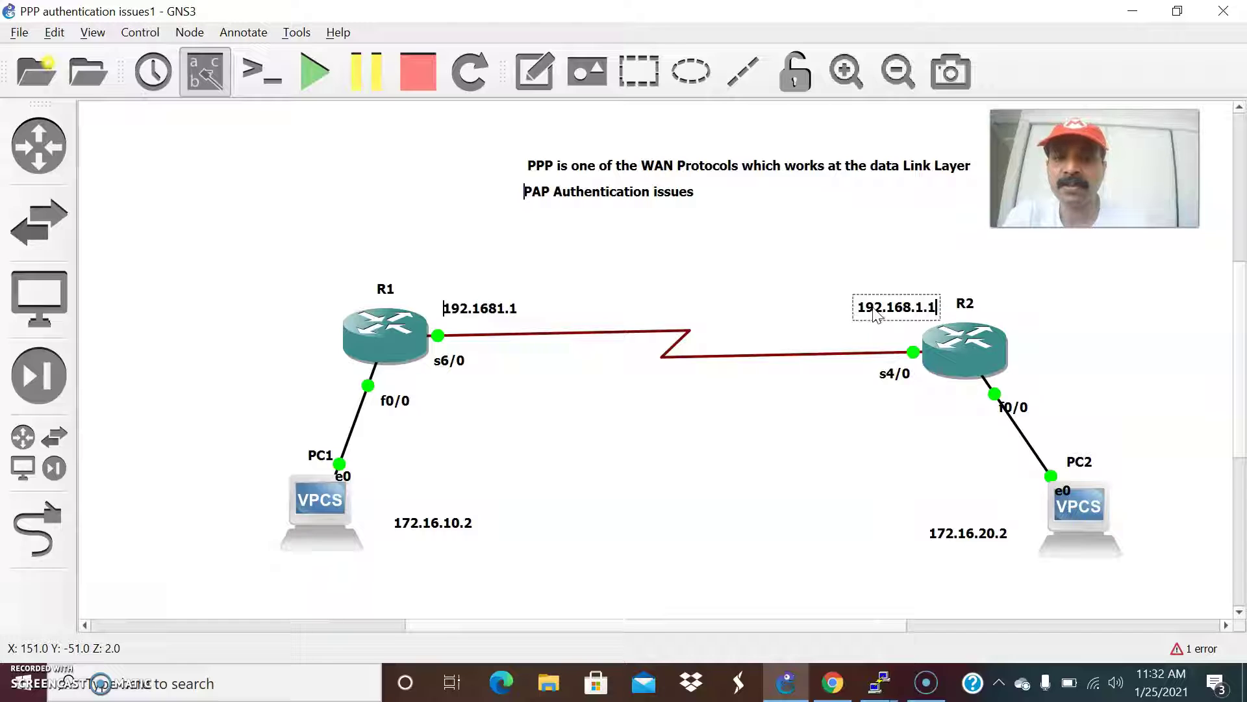
left_click(745, 504)
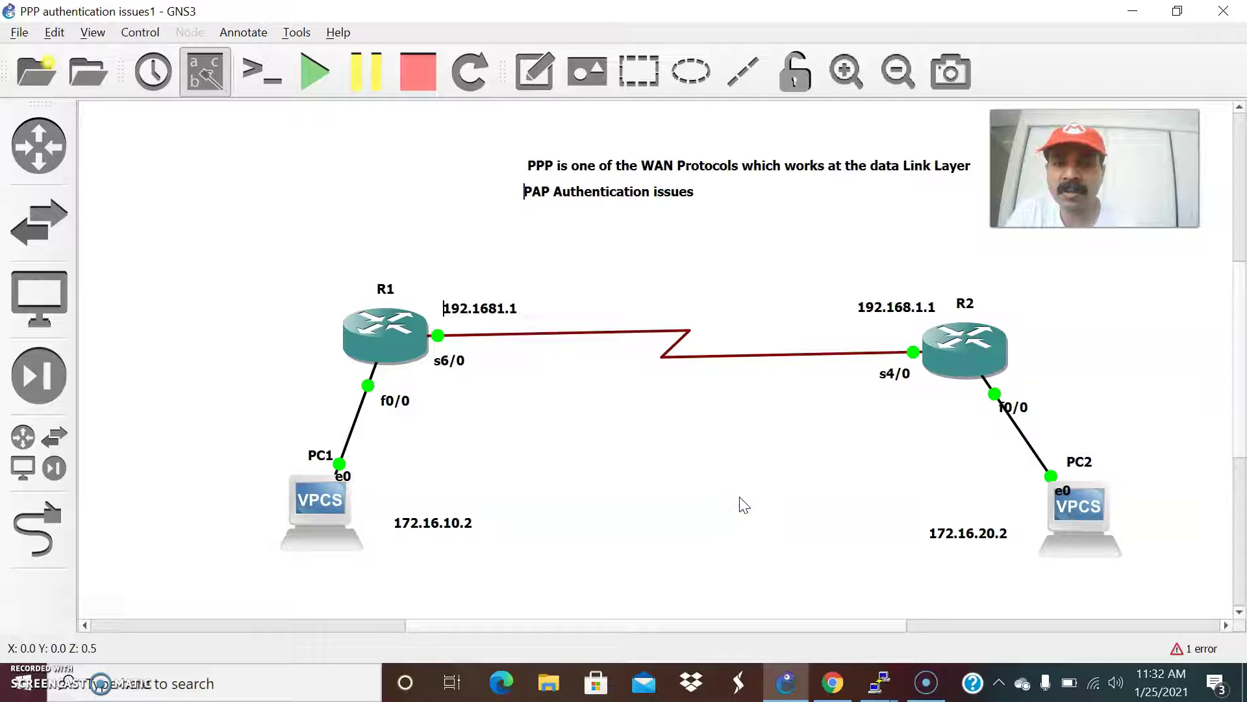
mouse_move(874, 679)
left_click(784, 631)
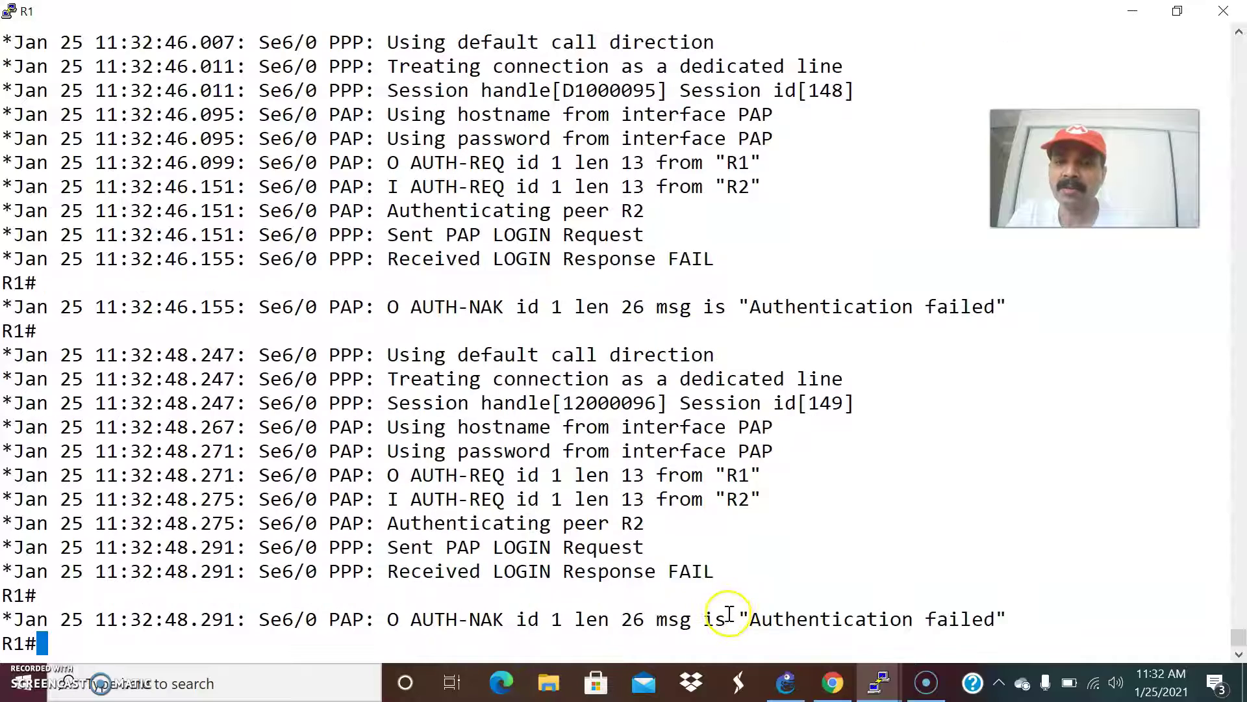
mouse_move(878, 678)
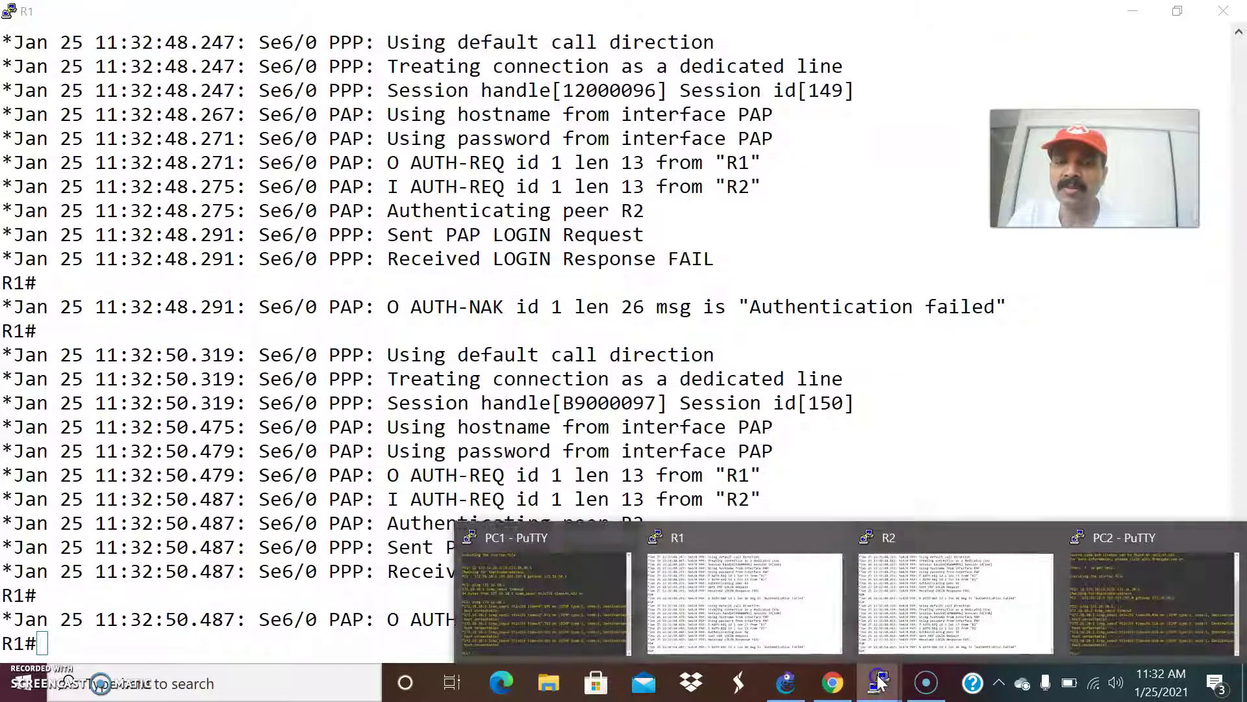
Step: Rerun the pings from PC1 to 172.16.20.2 and from PC2 to 172.16.10.2
left_click(504, 655)
key("Up")
key("Return")
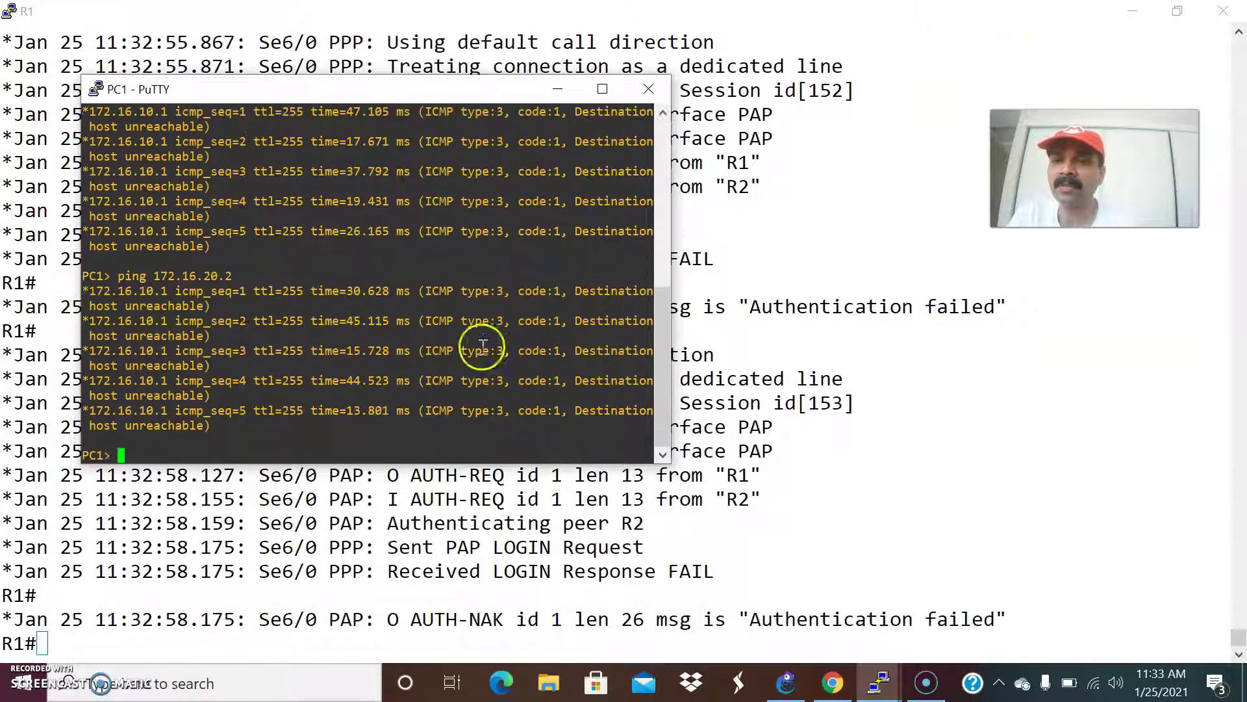
left_click(878, 680)
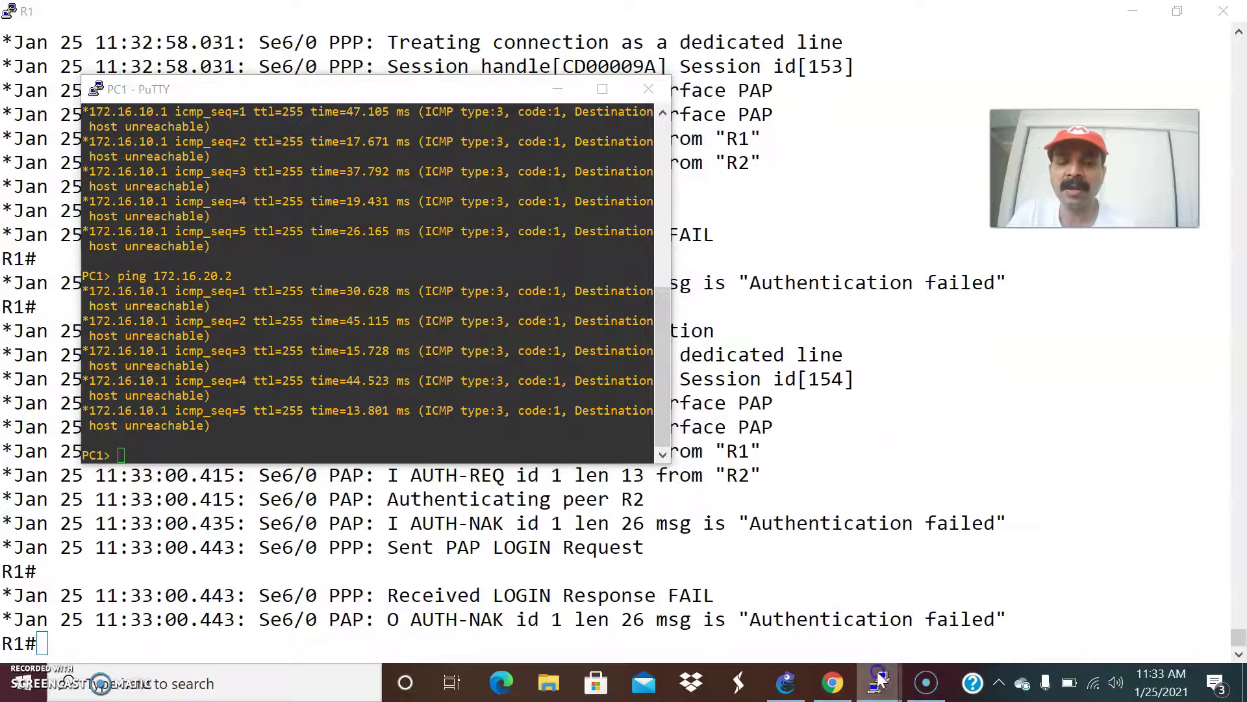
left_click(1030, 579)
key("Up")
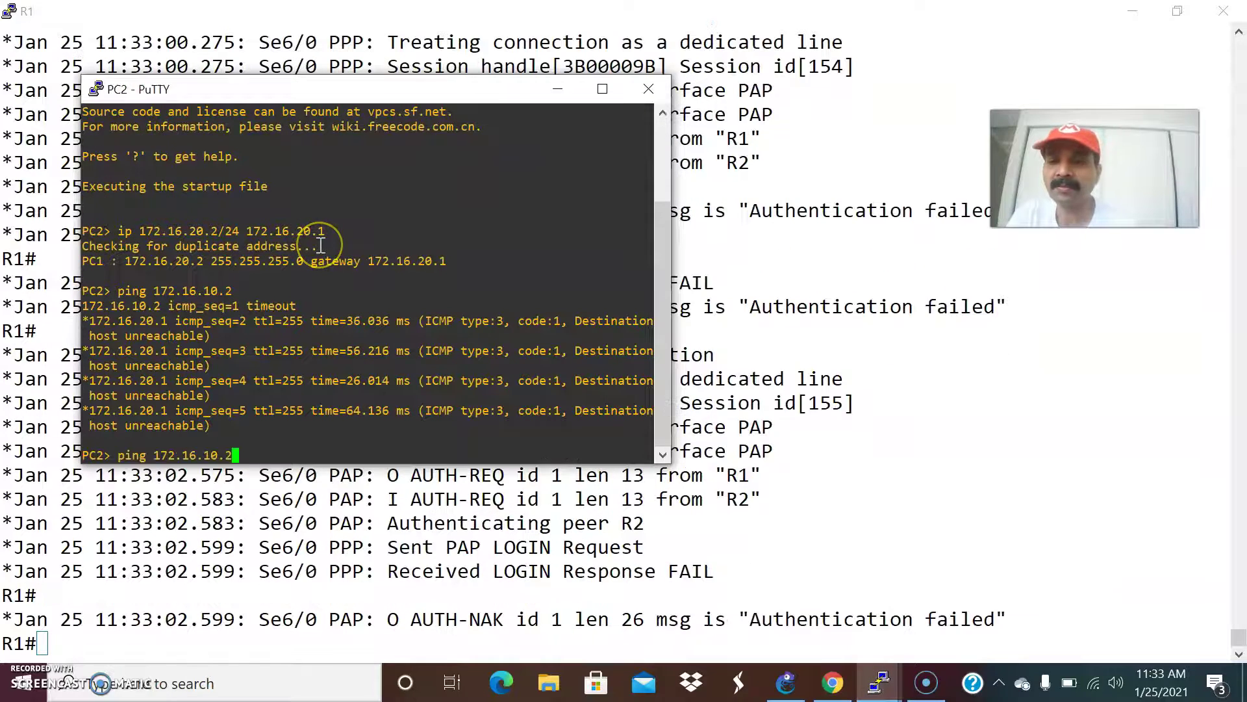
key("Return")
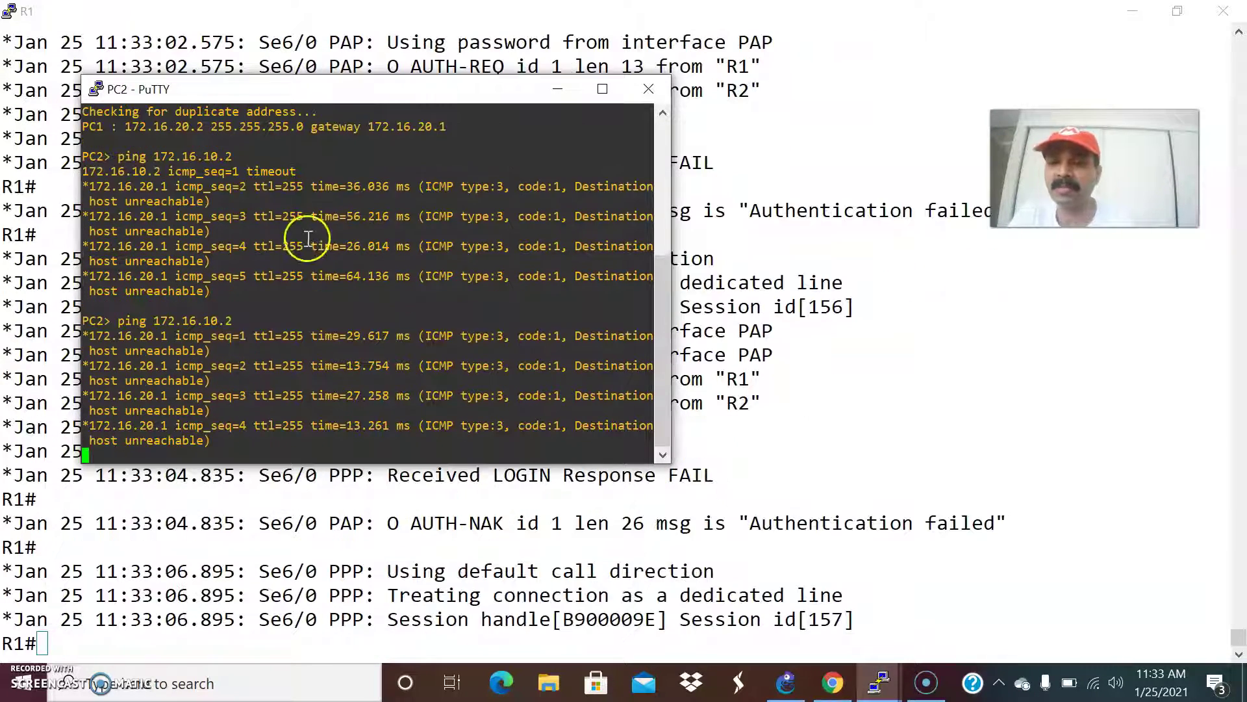
left_click(273, 504)
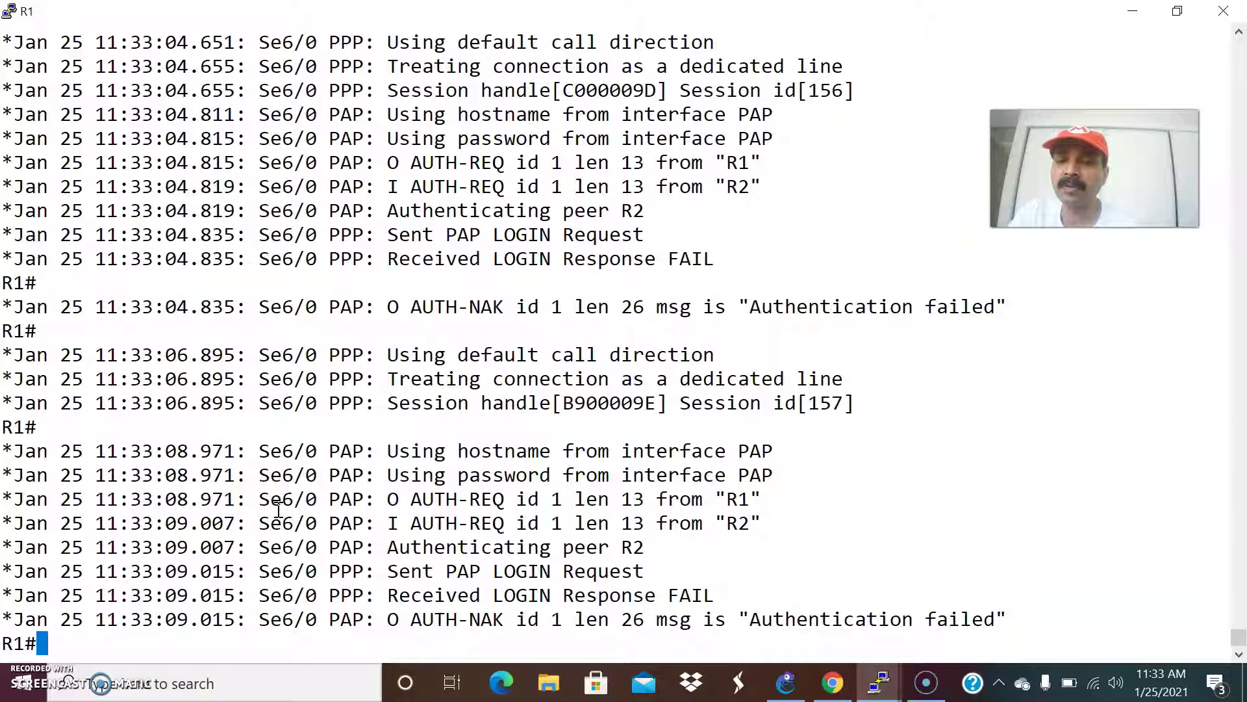
Step: Stop all debugging on R1 with 'u all', then type 'show run | inc username'
left_click(781, 675)
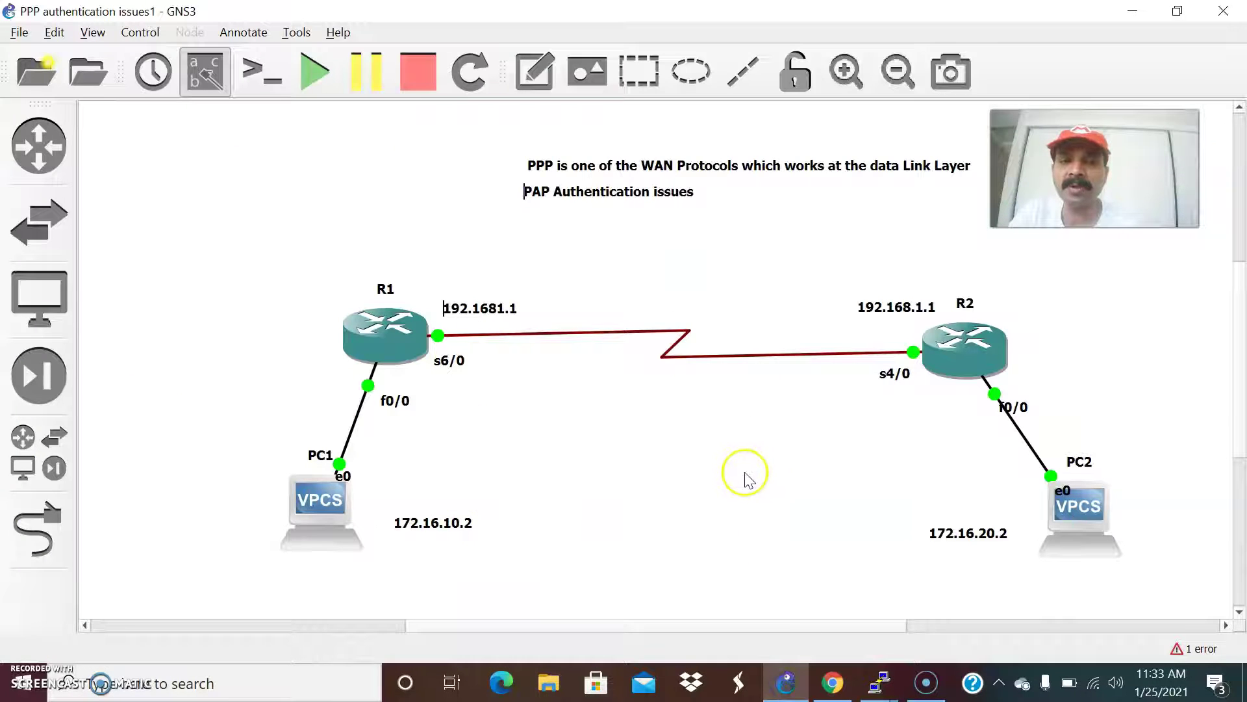
mouse_move(879, 688)
left_click(747, 618)
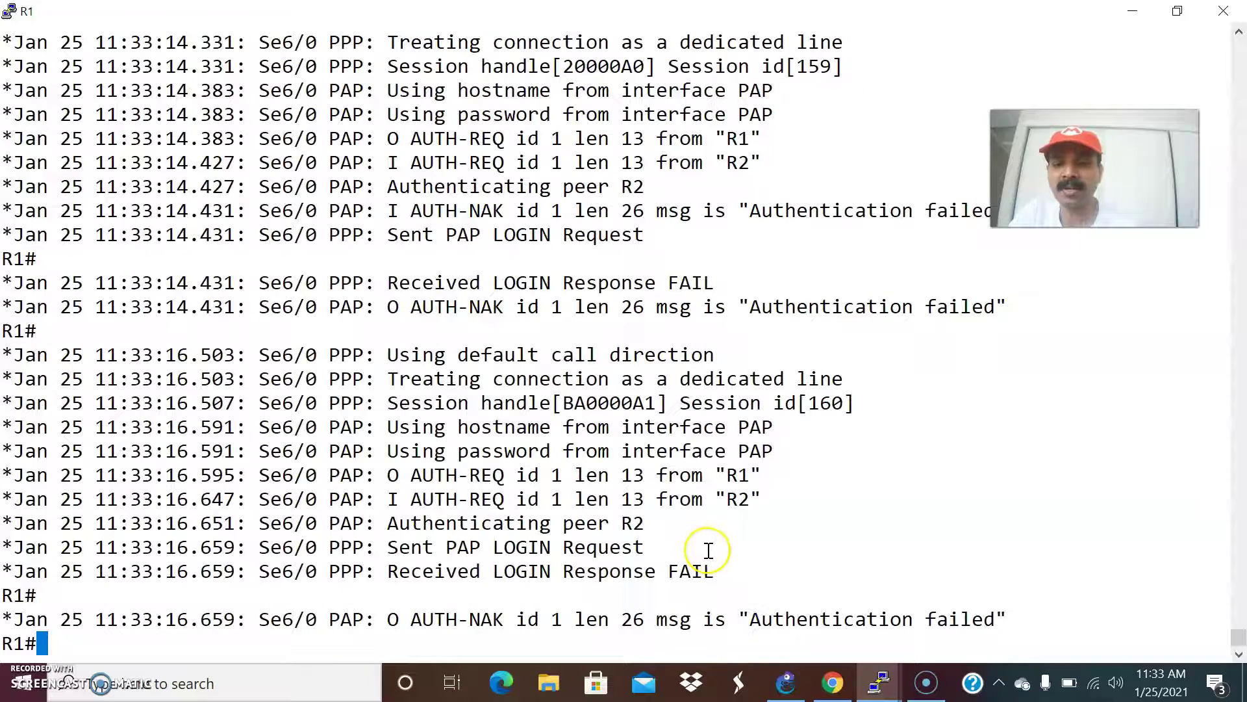
key("Return")
key("Return")
key("Return")
key("Return")
key("Return")
key("Return")
key("Return")
type("u all")
key("Return")
key("Return")
key("Return")
key("Return")
key("Return")
key("Return")
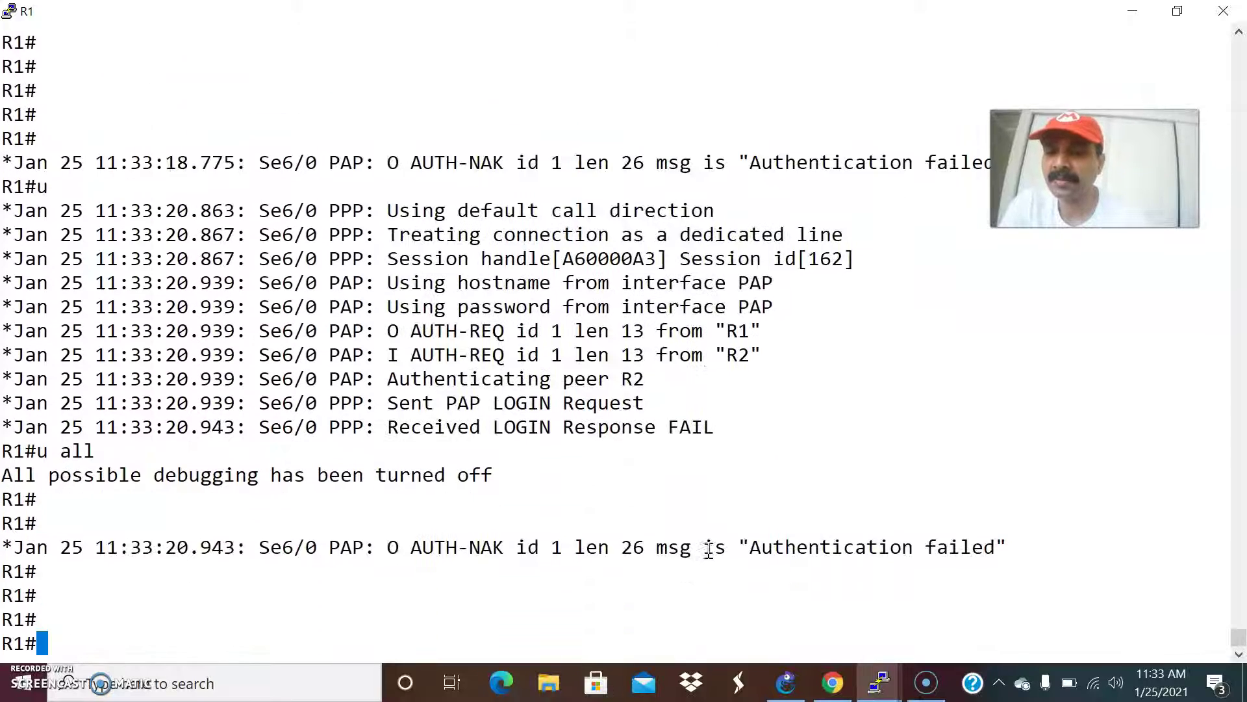
type("show run | inc username")
key("Return")
Step: List R1's and R2's username lines with 'show run | inc username'
left_click(648, 449)
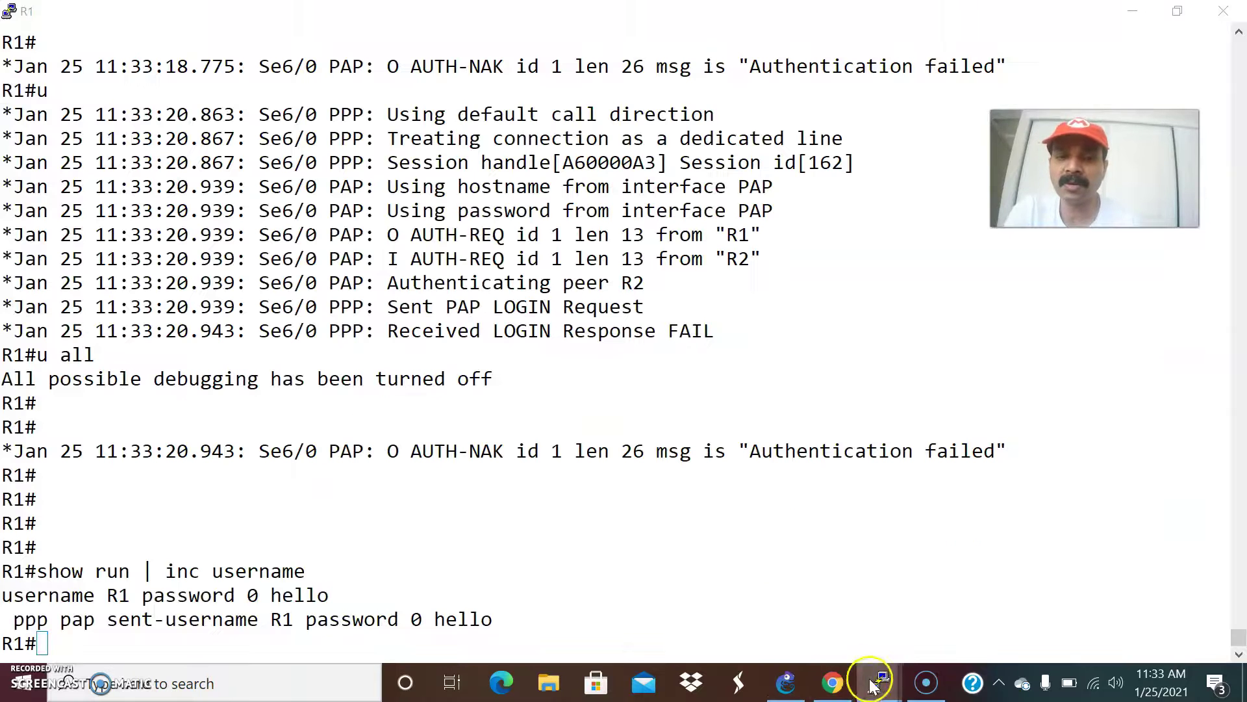
mouse_move(874, 686)
left_click(916, 588)
type("show run | inc username")
key("Return")
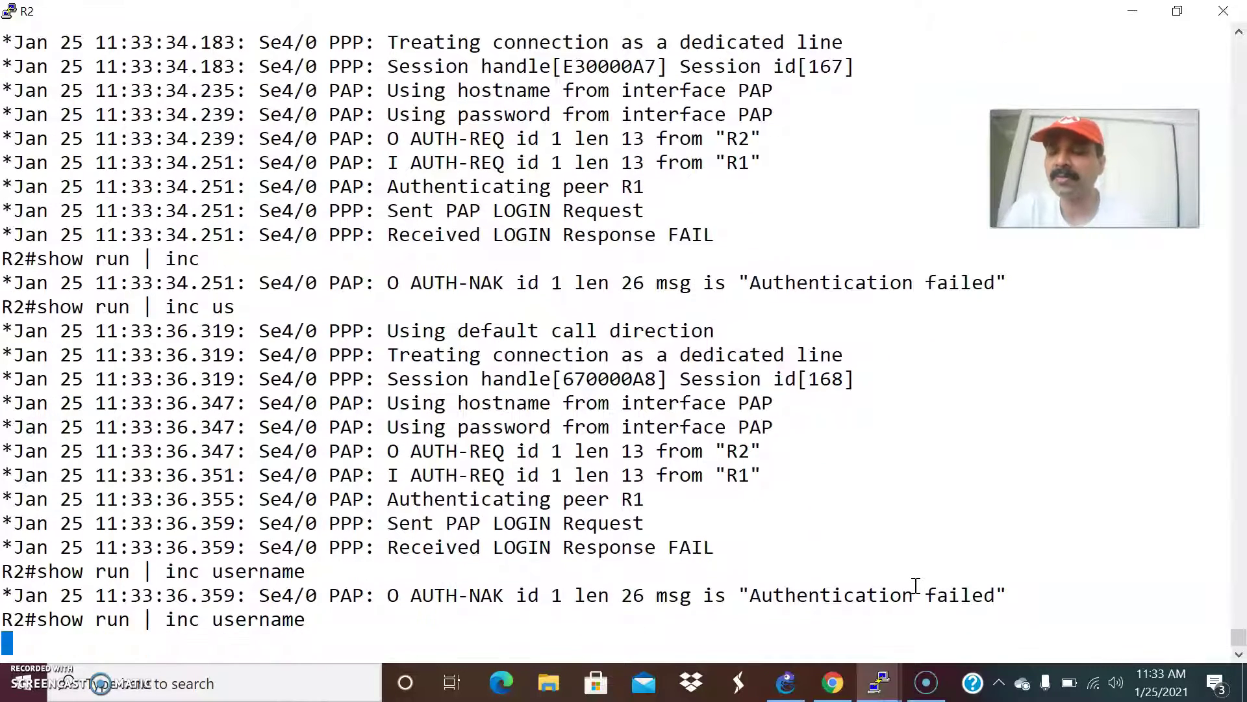
key("alt+Tab")
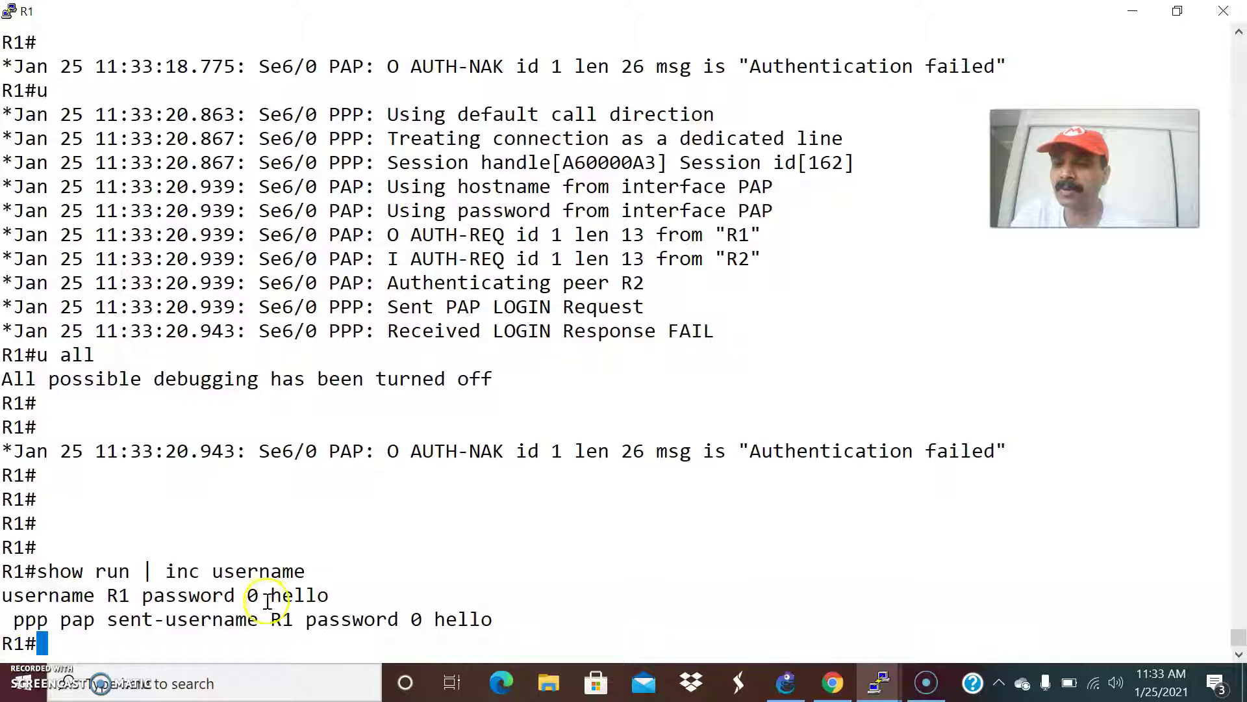
left_click(879, 682)
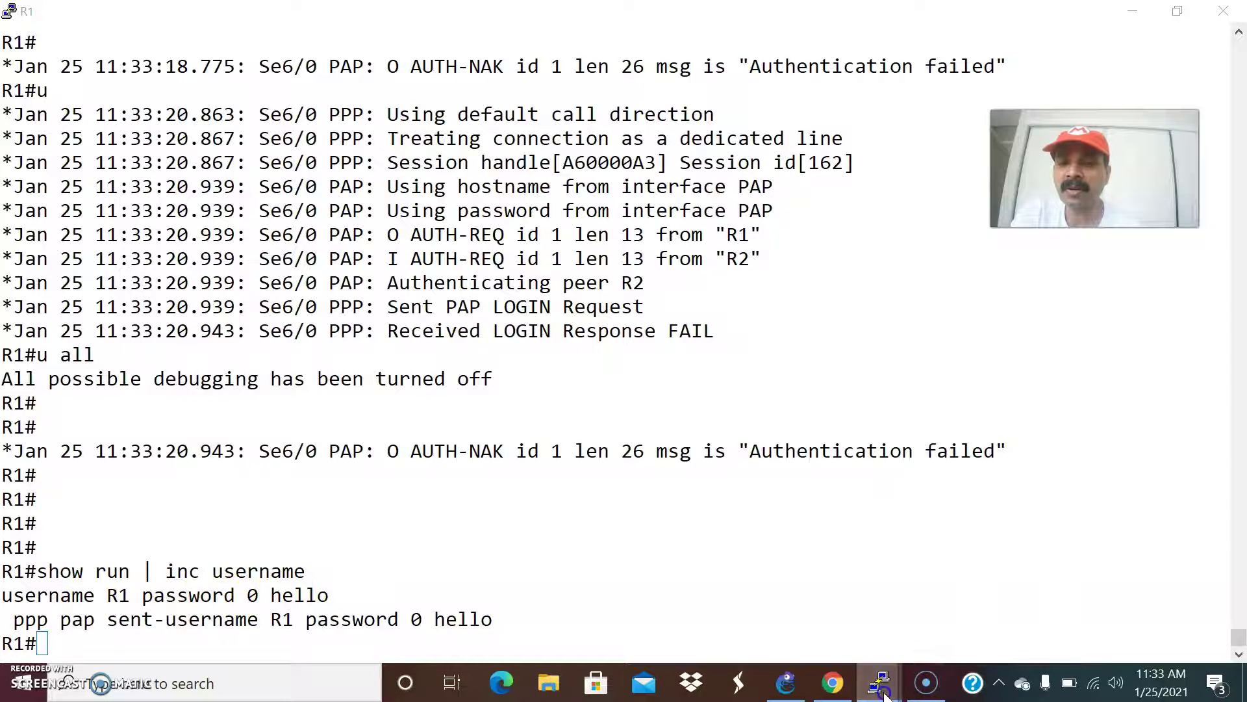
left_click(927, 614)
Step: On R2, disable debugging with 'u all' and rerun 'show run | inc username'
type("show run | i")
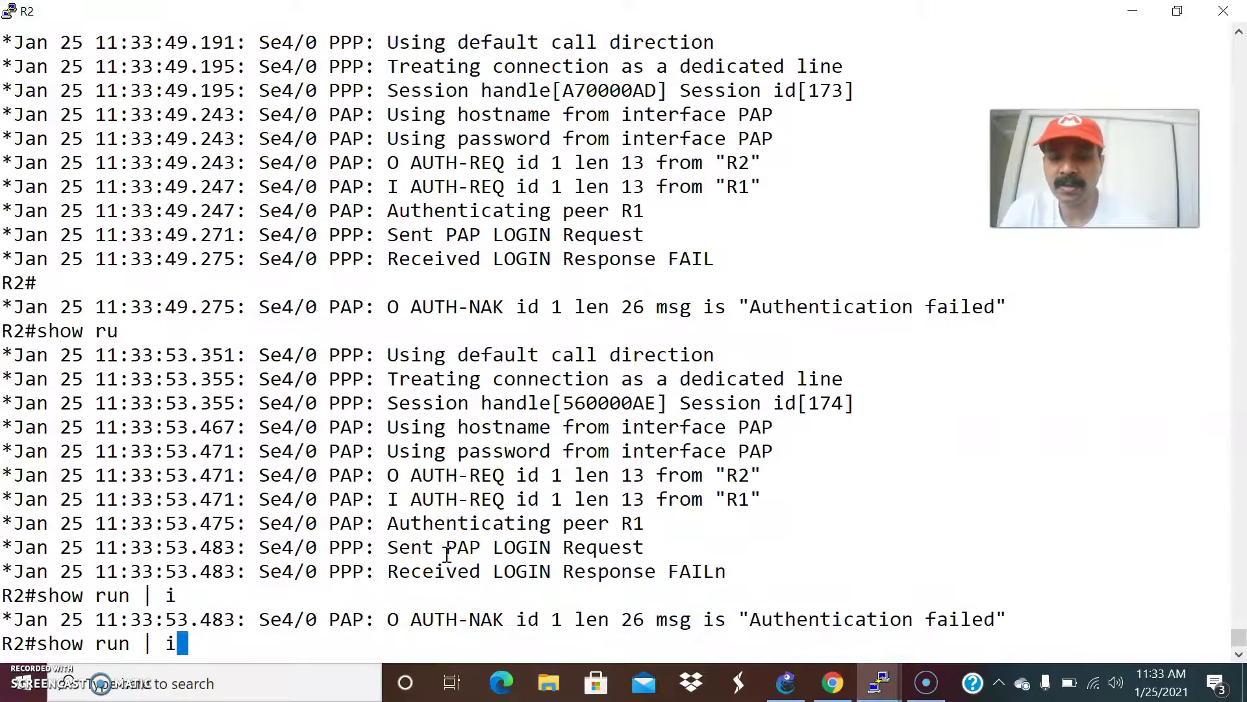
type("nc usernam")
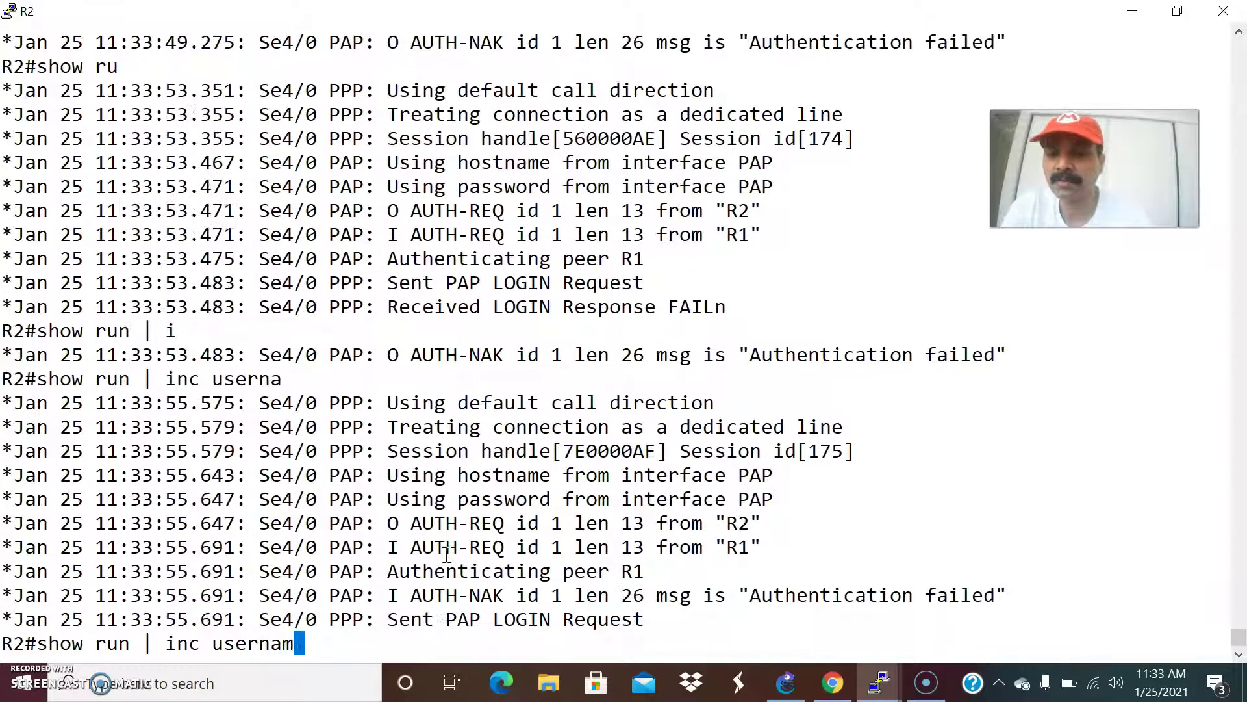
type("e")
key("Return")
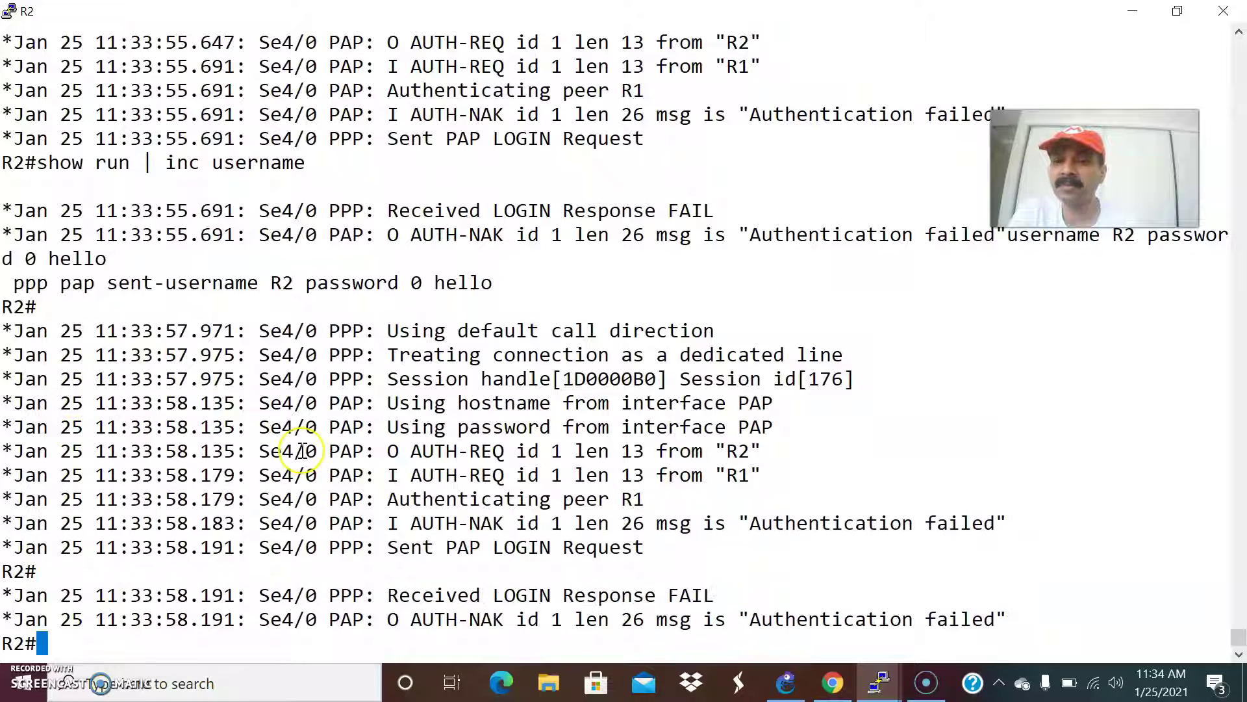
type("u all")
key("Return")
key("Up")
key("Up")
key("Return")
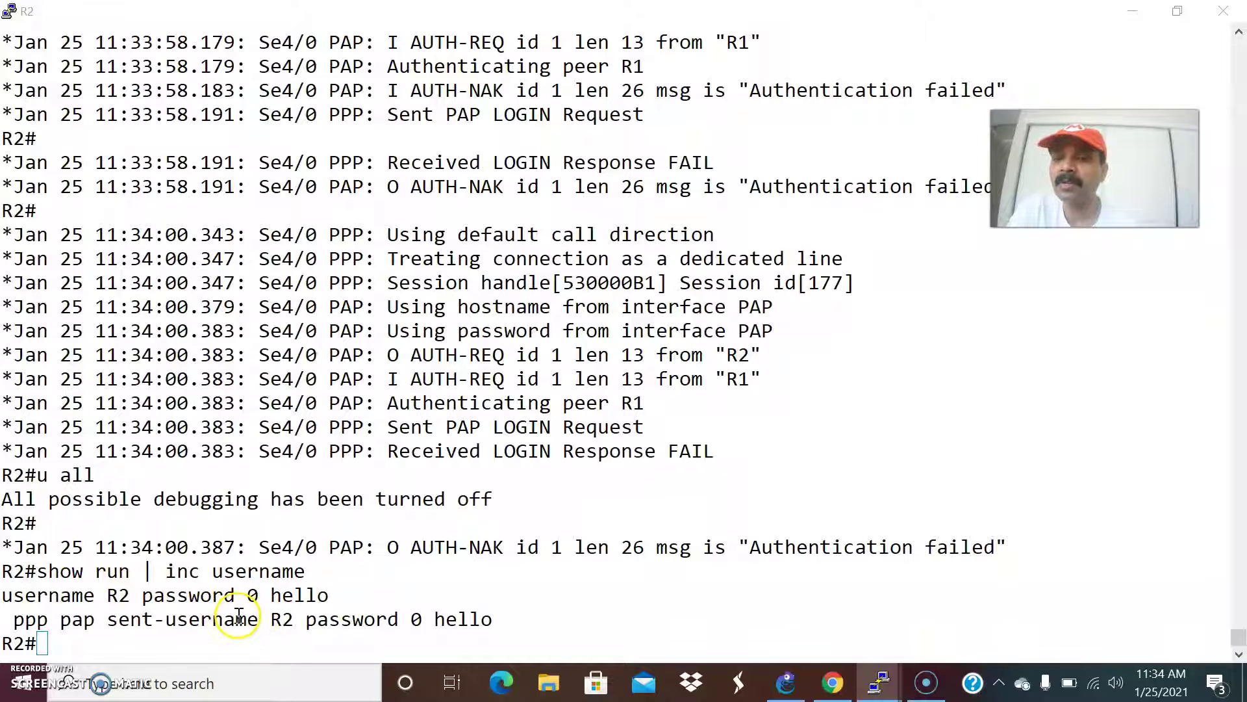
key("alt+Tab")
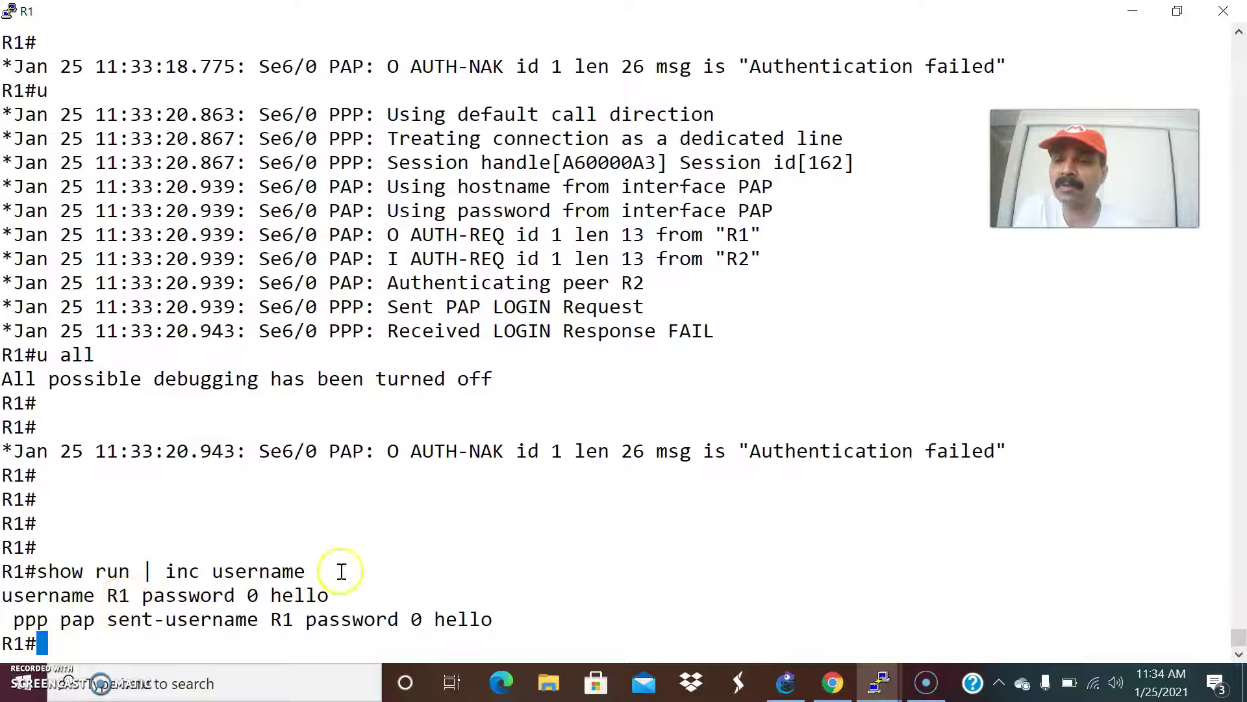
Step: Display R1's running configuration for interface Serial6/0
left_click(878, 682)
left_click(937, 623)
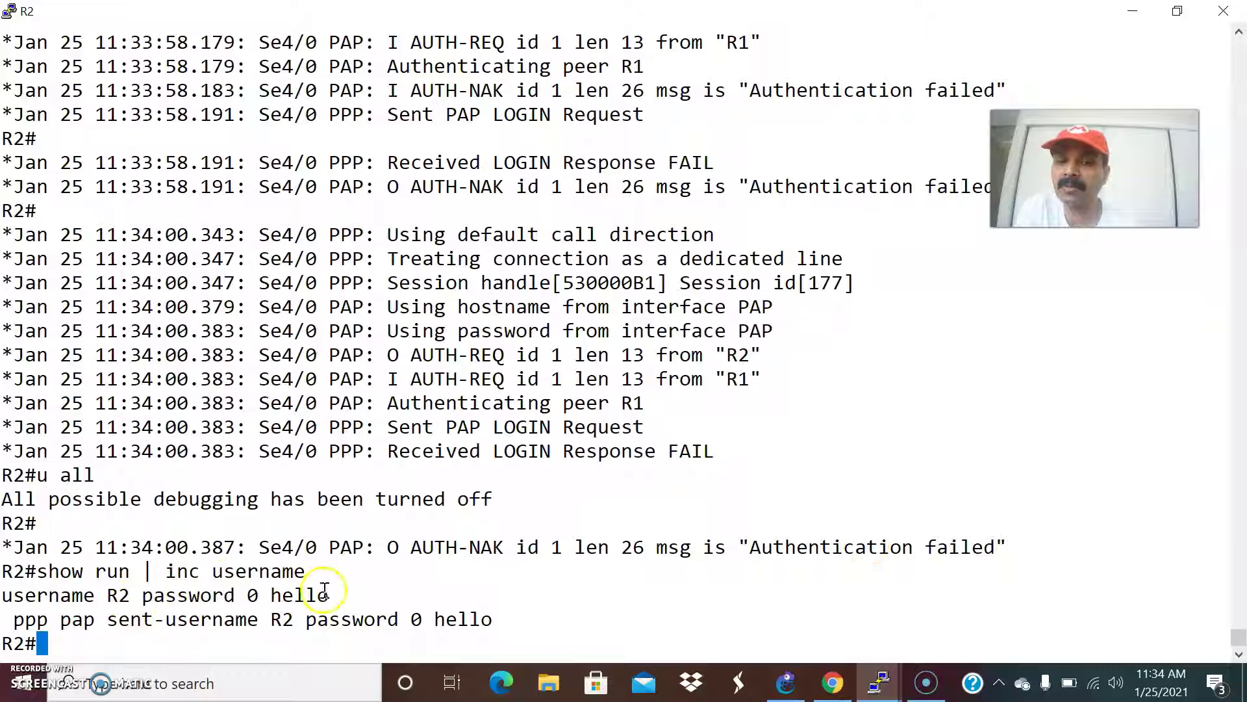
mouse_move(859, 669)
left_click(743, 640)
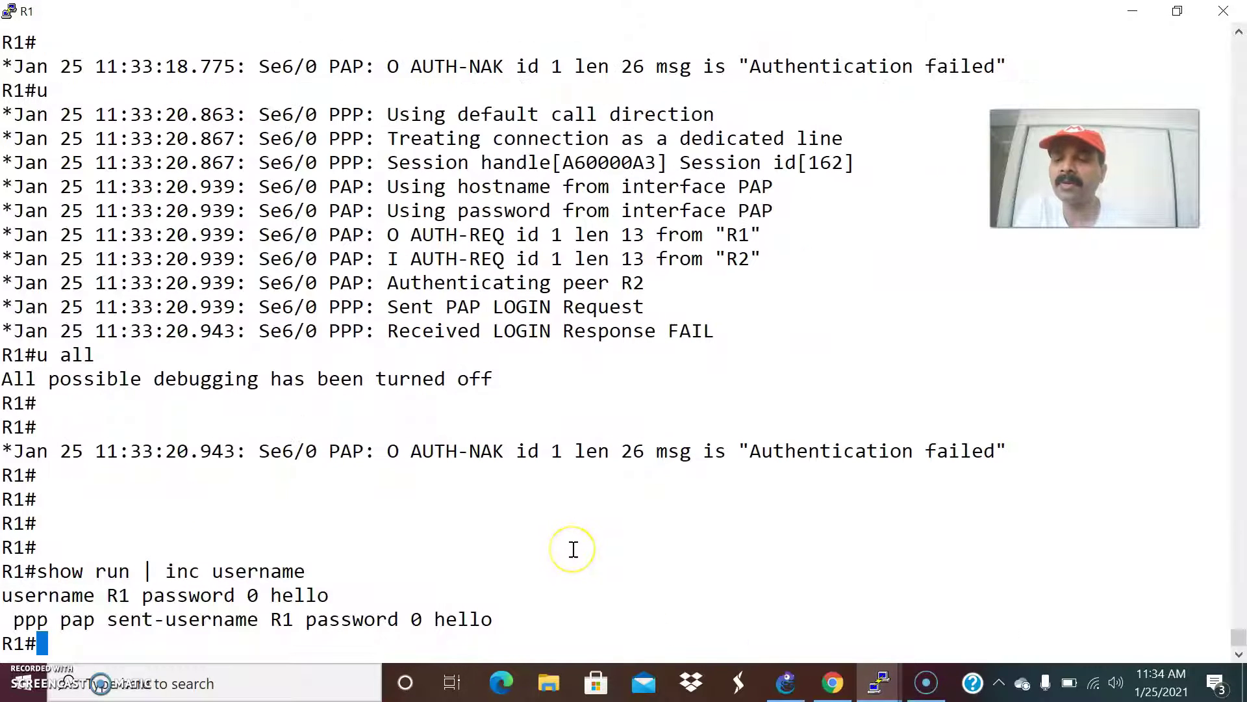
type("show run inter")
key("Tab")
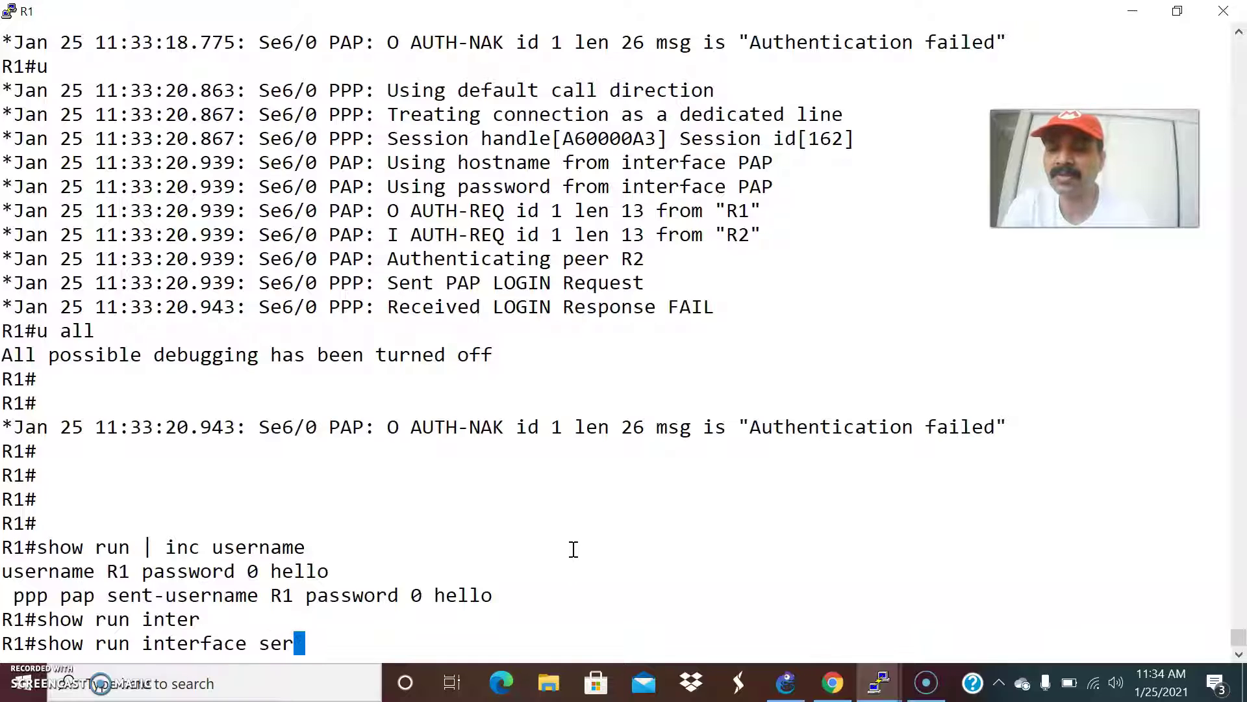
key("Tab")
type("i")
key("Tab")
type("6/0")
key("Return")
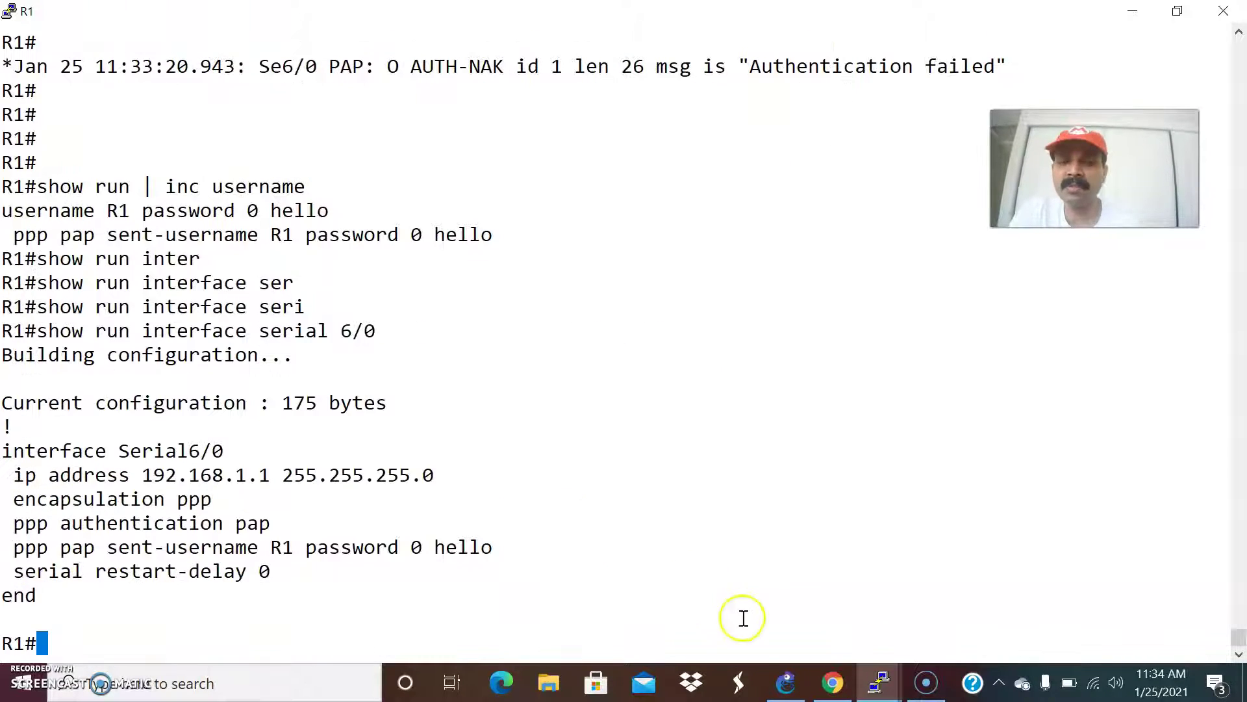
Step: Highlight the encapsulation ppp line and the PAP sent-username R1 entry
left_click(783, 690)
key("alt+Tab")
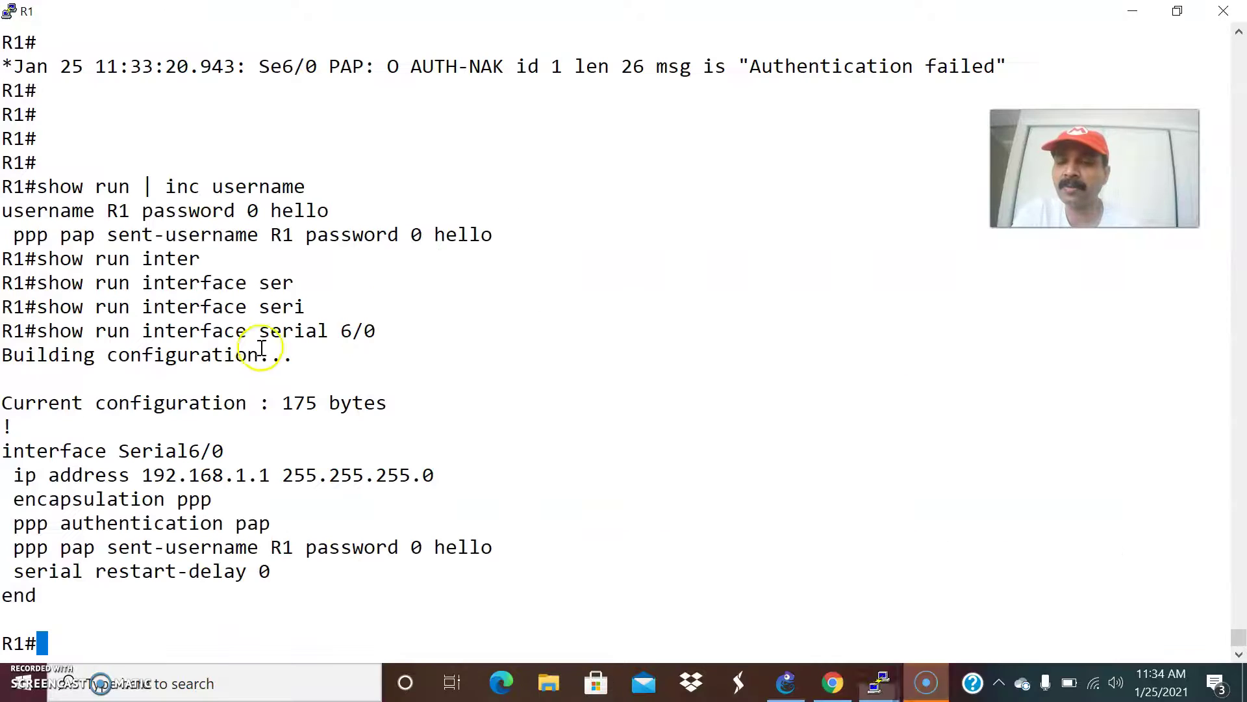
left_click_drag(212, 501, 240, 528)
left_click(241, 528)
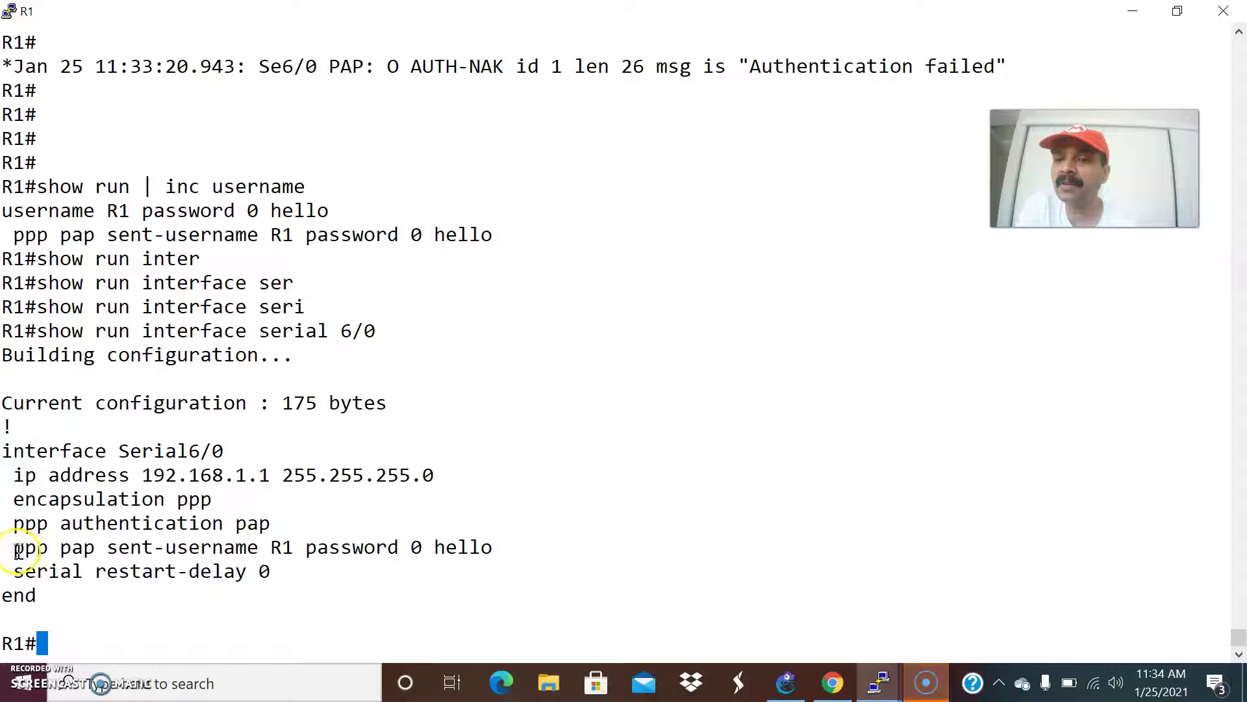
left_click_drag(15, 547, 85, 583)
left_click(368, 598)
left_click(123, 596)
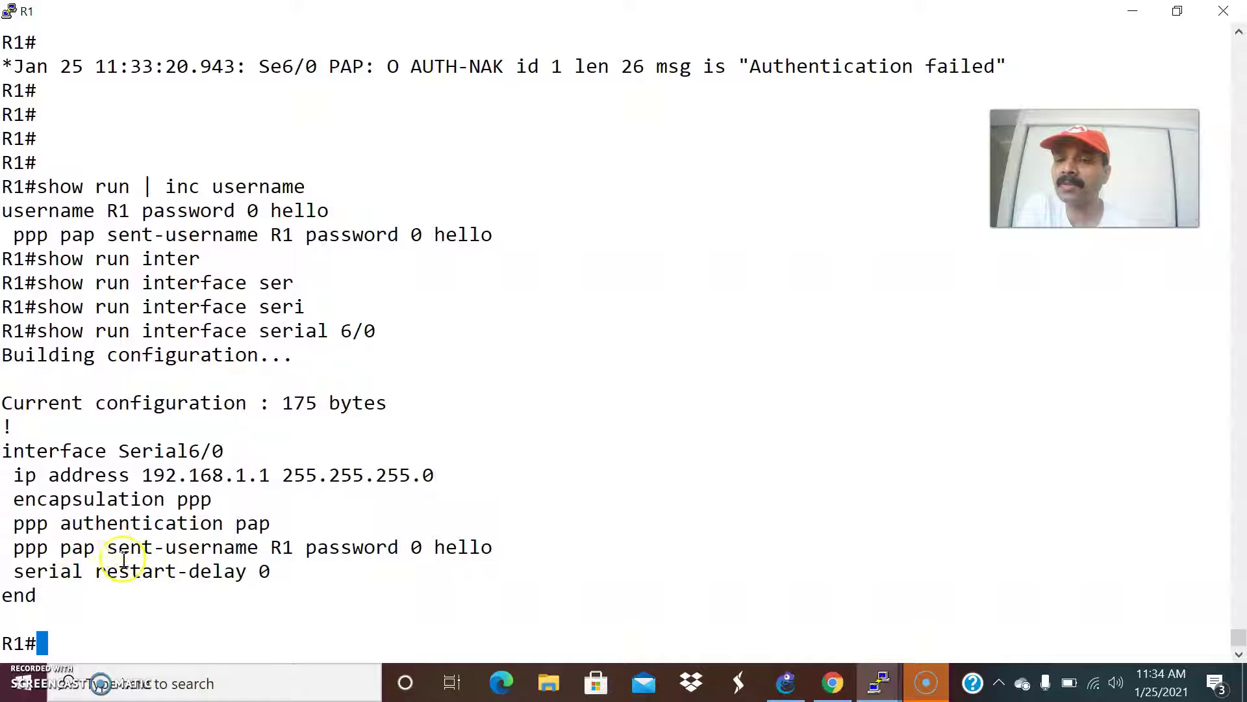
double_click(293, 550)
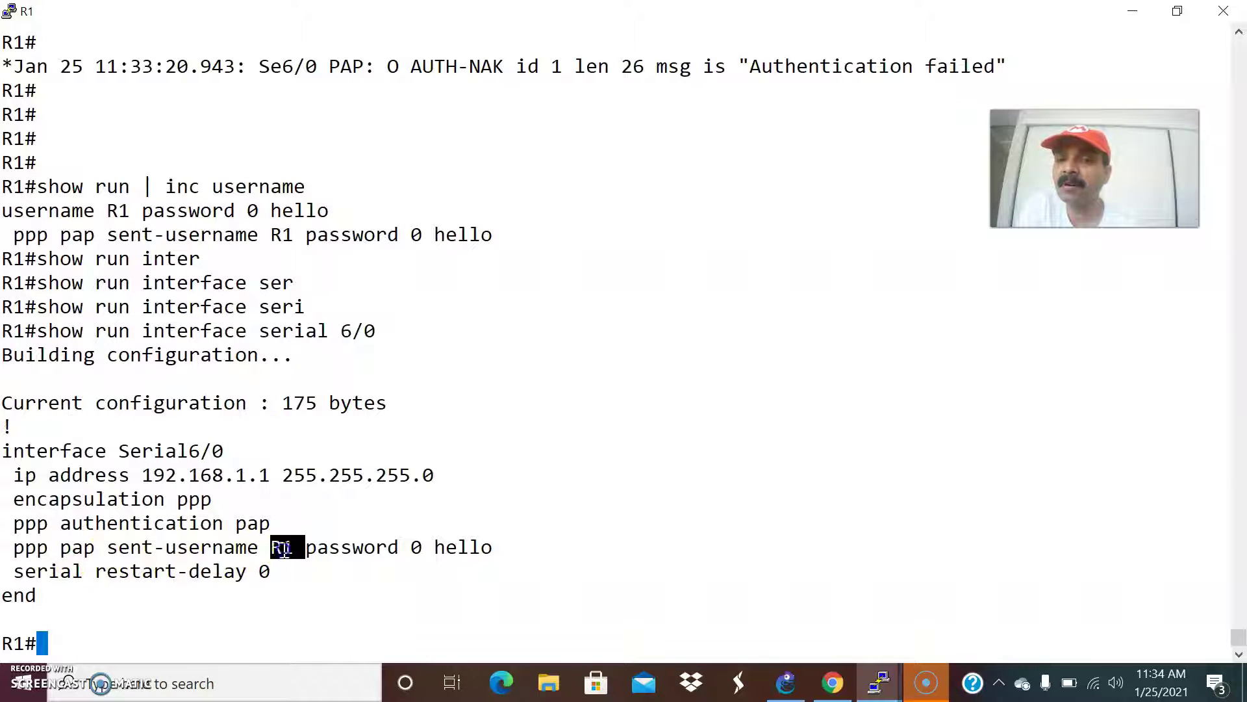
left_click_drag(305, 549, 269, 551)
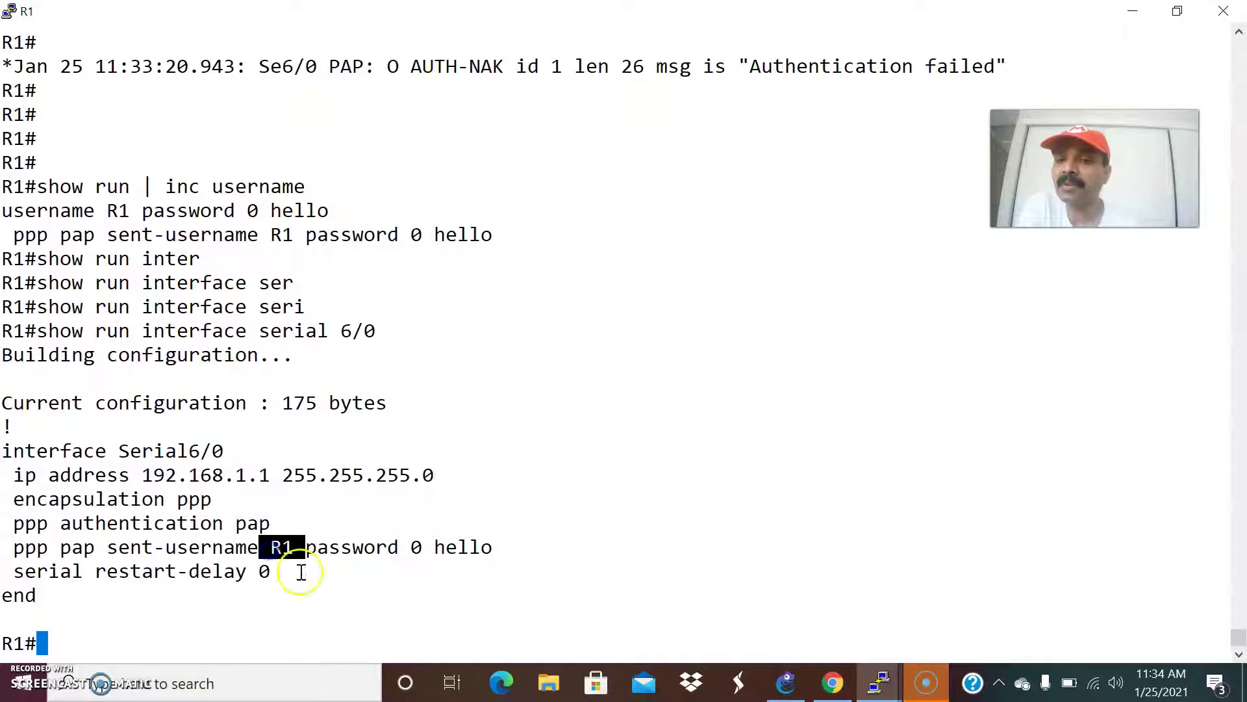
mouse_move(303, 553)
left_mouse_down()
mouse_move(276, 552)
mouse_move(289, 559)
left_mouse_up()
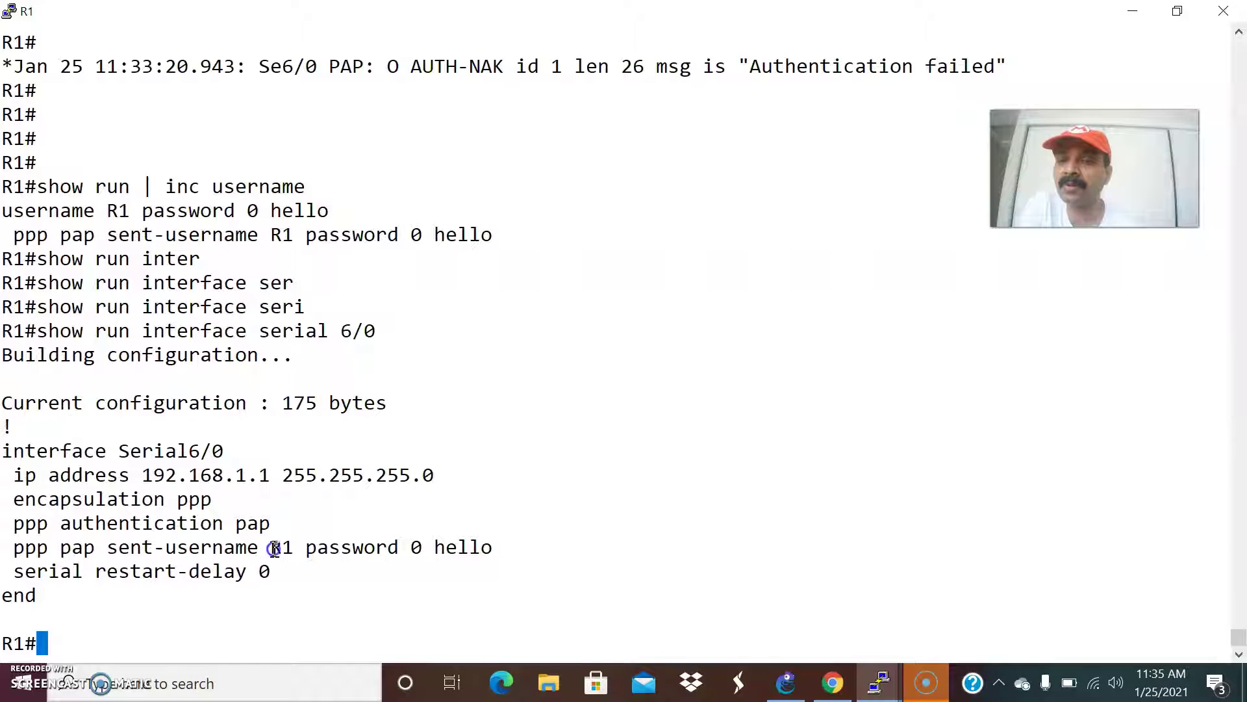
Step: Review R2's username and sent-username R2 lines, erase the stray text, and return to R1
mouse_move(879, 682)
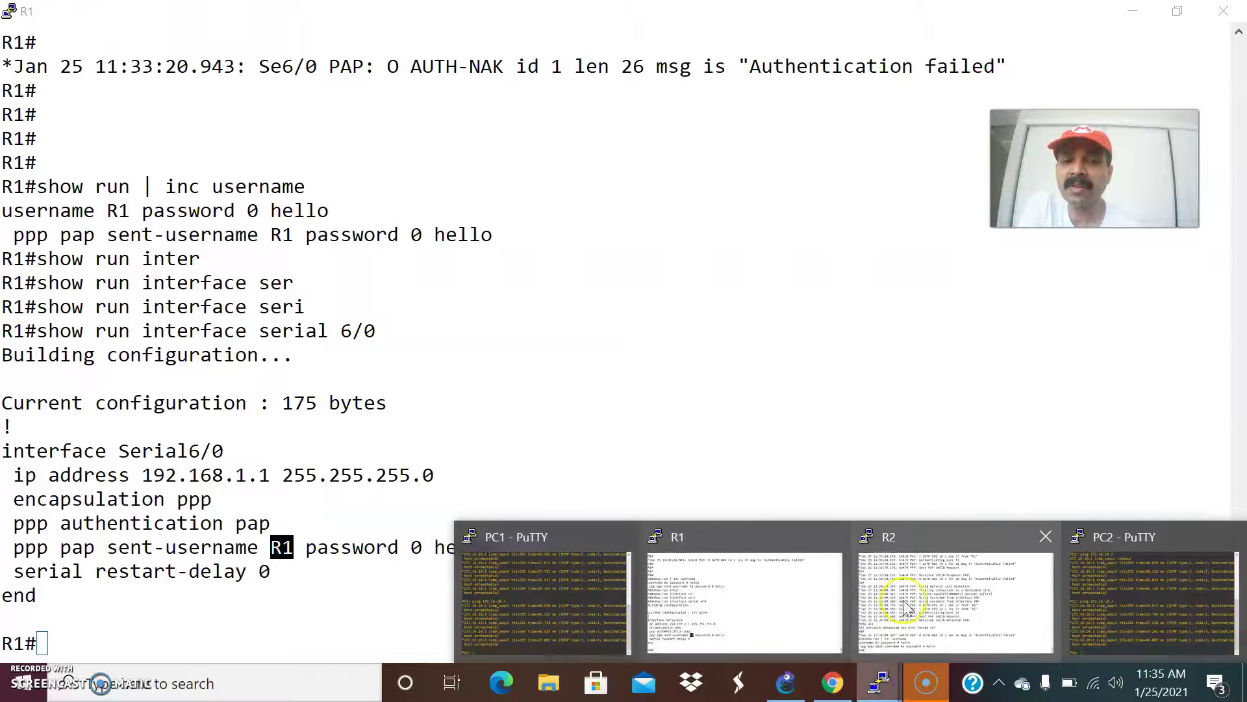
left_click(873, 572)
type("sho")
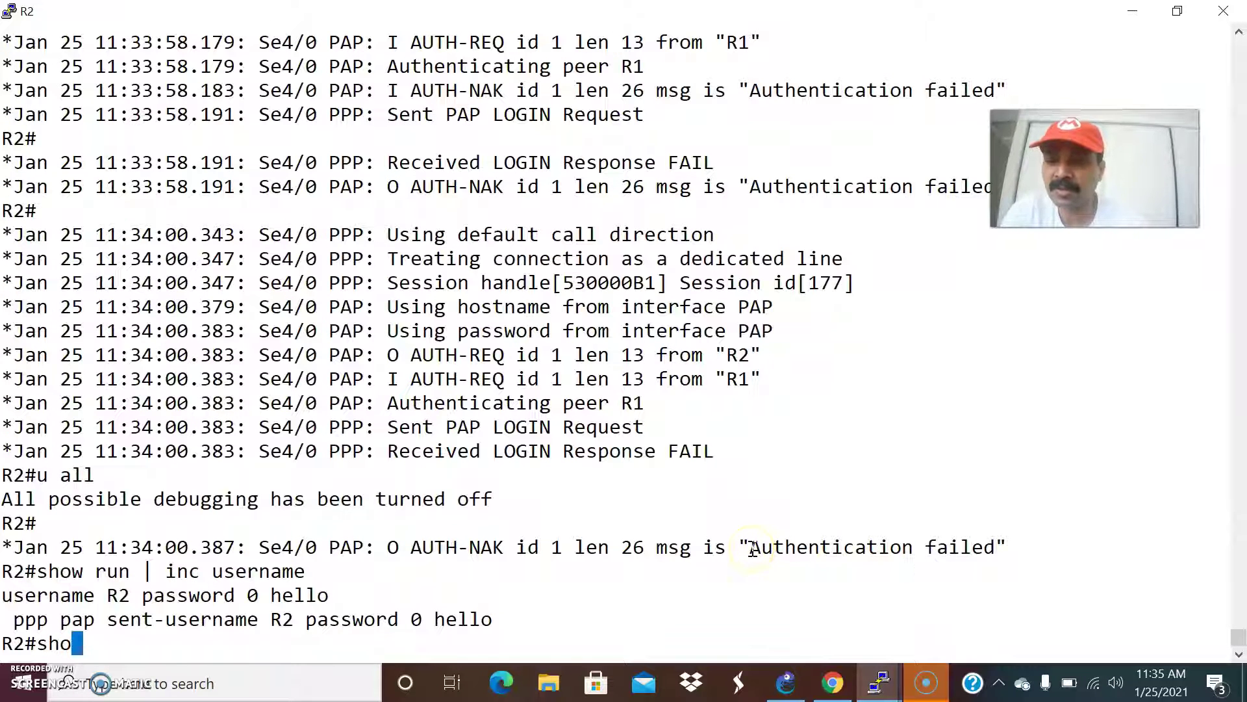
key("BackSpace")
key("BackSpace")
key("BackSpace")
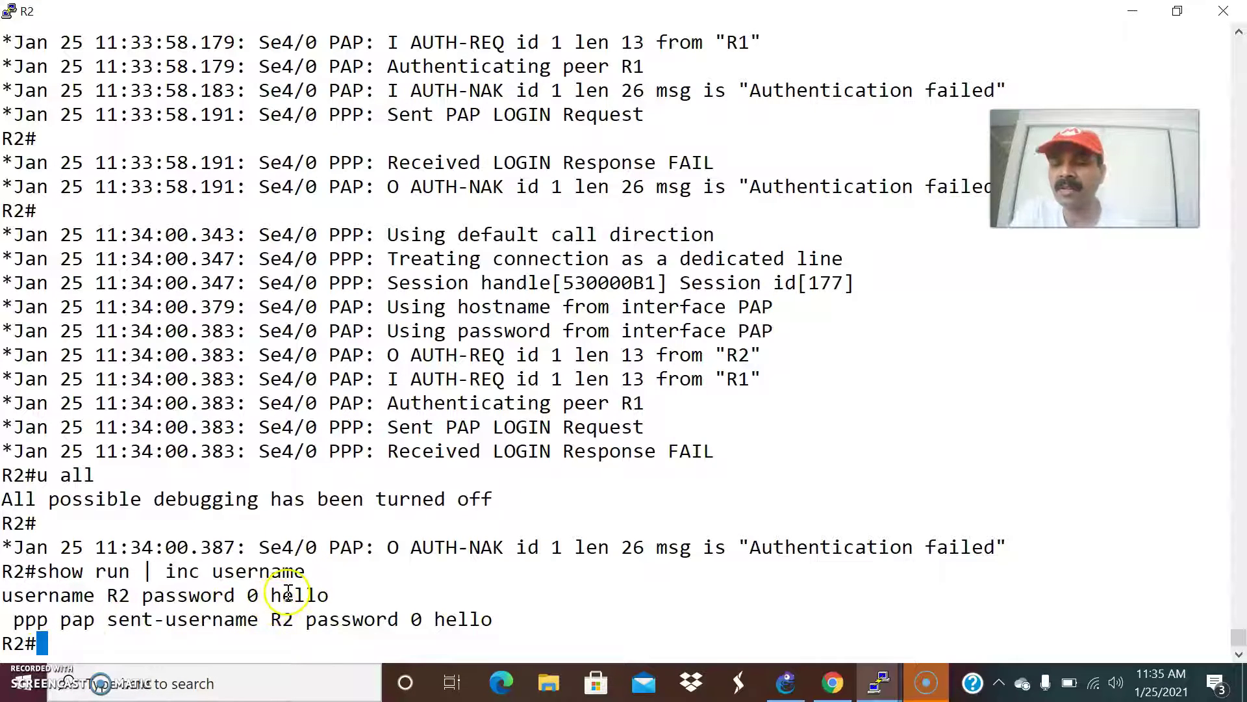
key("alt+Tab")
Step: Enter configuration mode for interface Serial6/0 on R1
type("conf t")
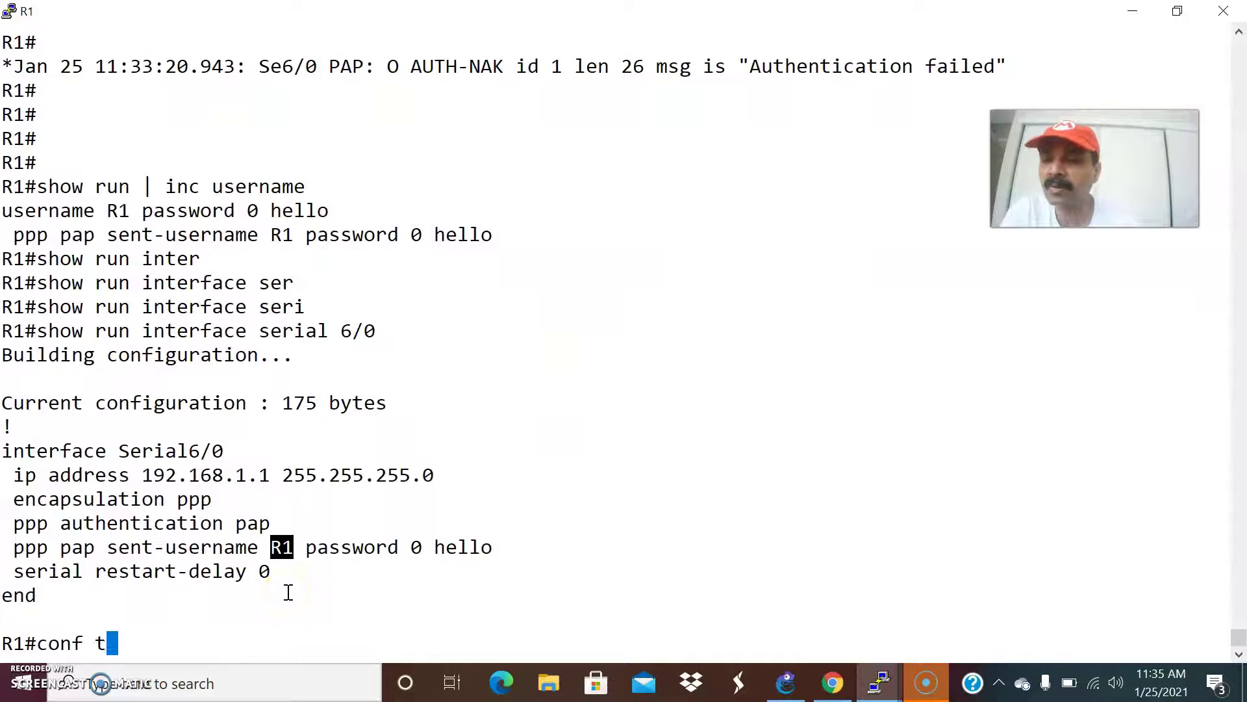
key("Return")
key("Return")
key("Return")
type("inter")
key("Tab")
type("ser")
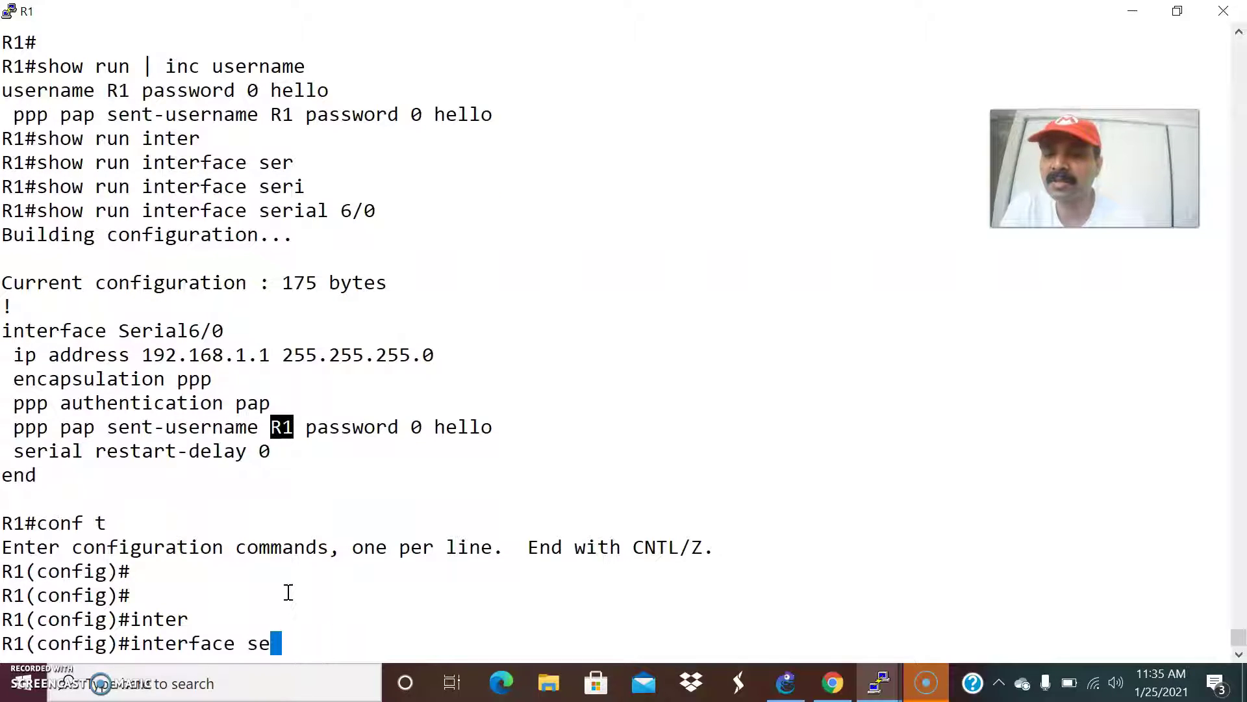
key("Tab")
type("i")
key("Tab")
key("Tab")
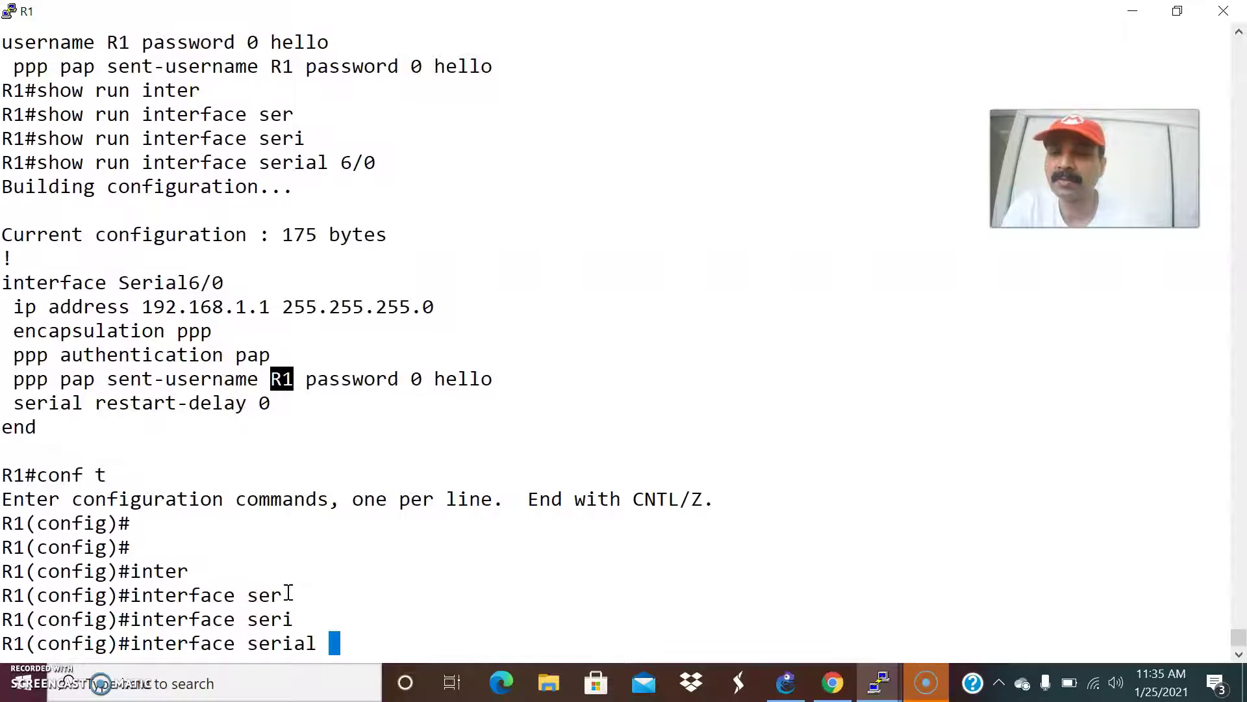
type("6/0")
key("Return")
Step: Remove the existing 'ppp pap sent-username R1' line by pasting it after 'no'
type("no")
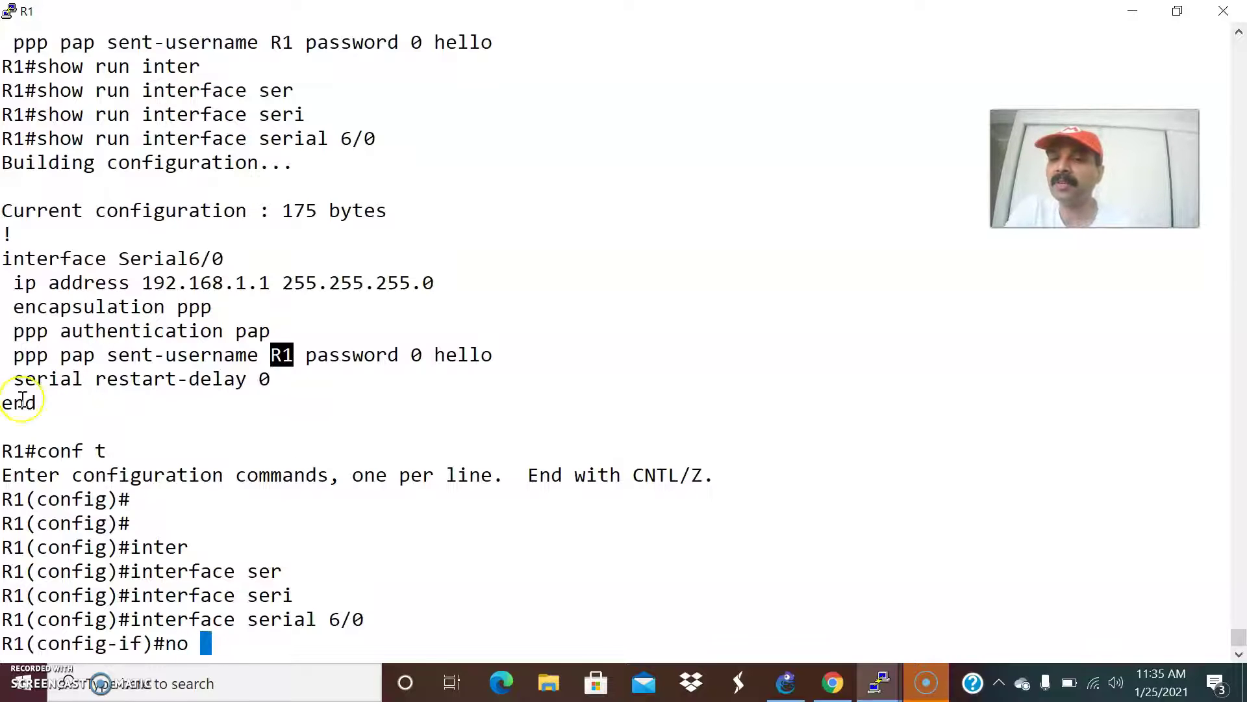
left_click_drag(14, 358, 469, 364)
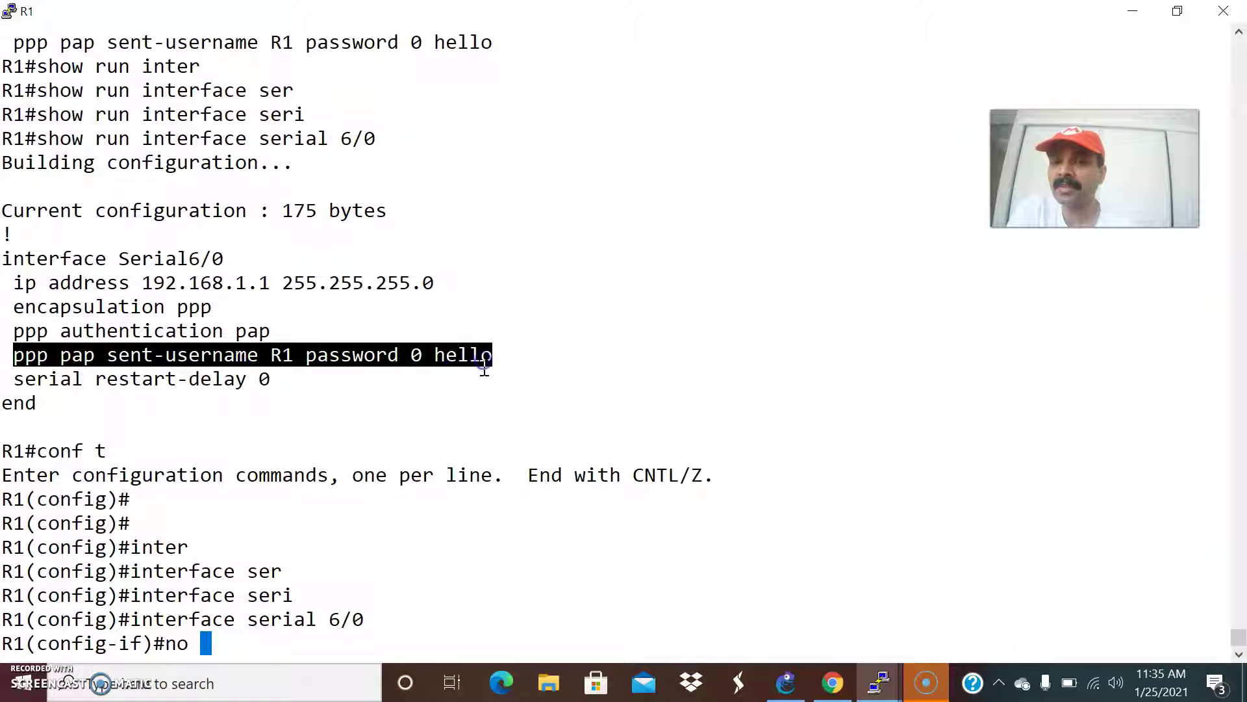
right_click(491, 371)
key("Return")
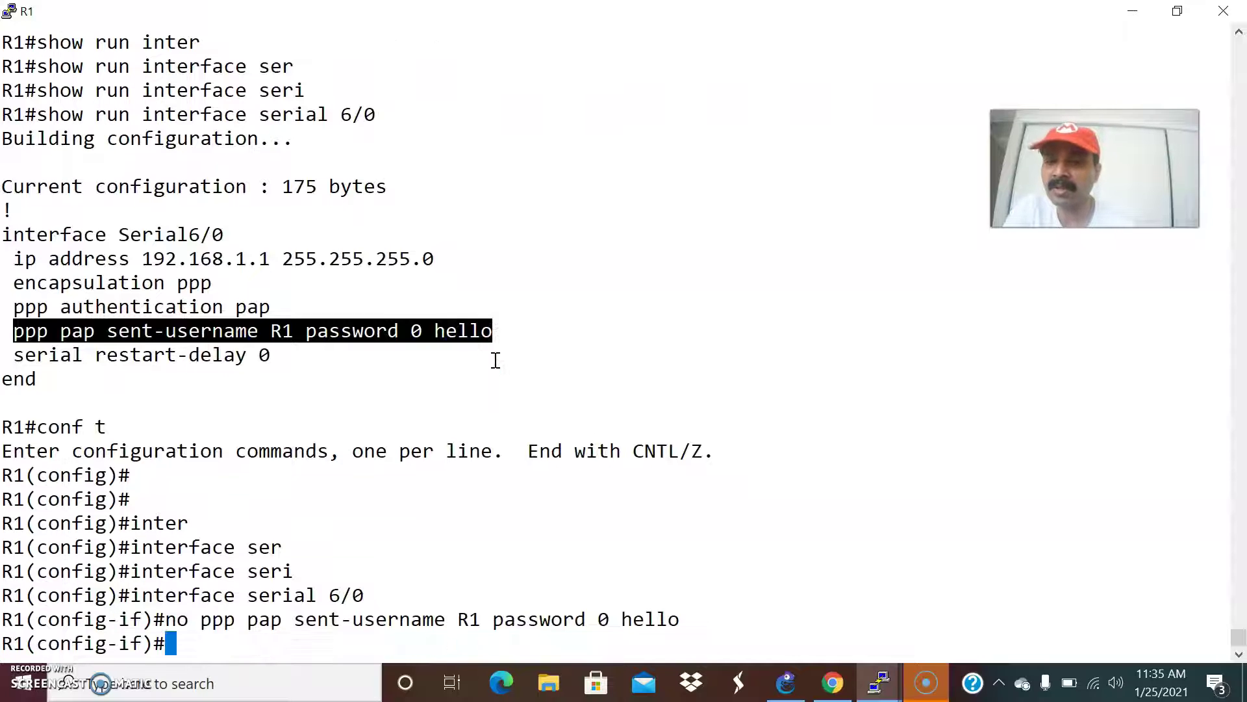
key("Return")
Step: Add 'ppp pap sent-username R2' with the same password and exit configuration mode
type("ppp pap sen")
key("Tab")
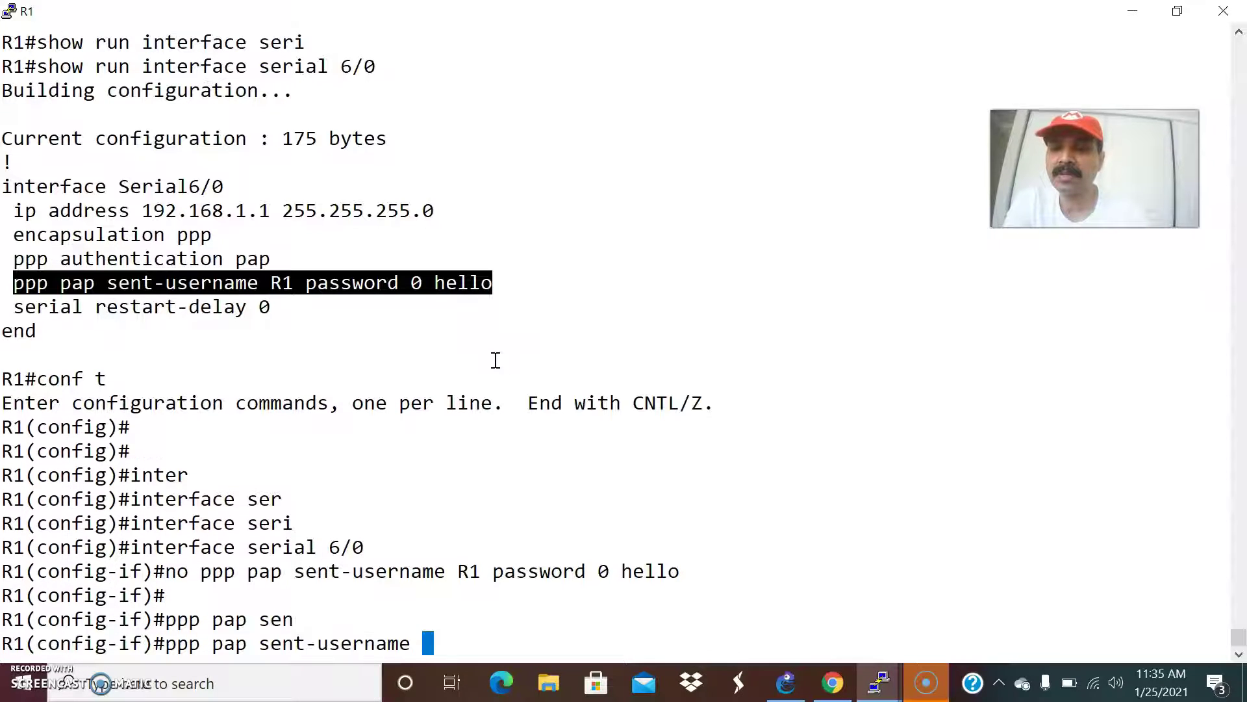
type("R2 pass")
key("Tab")
type("hello")
key("Return")
key("Return")
key("ctrl+z")
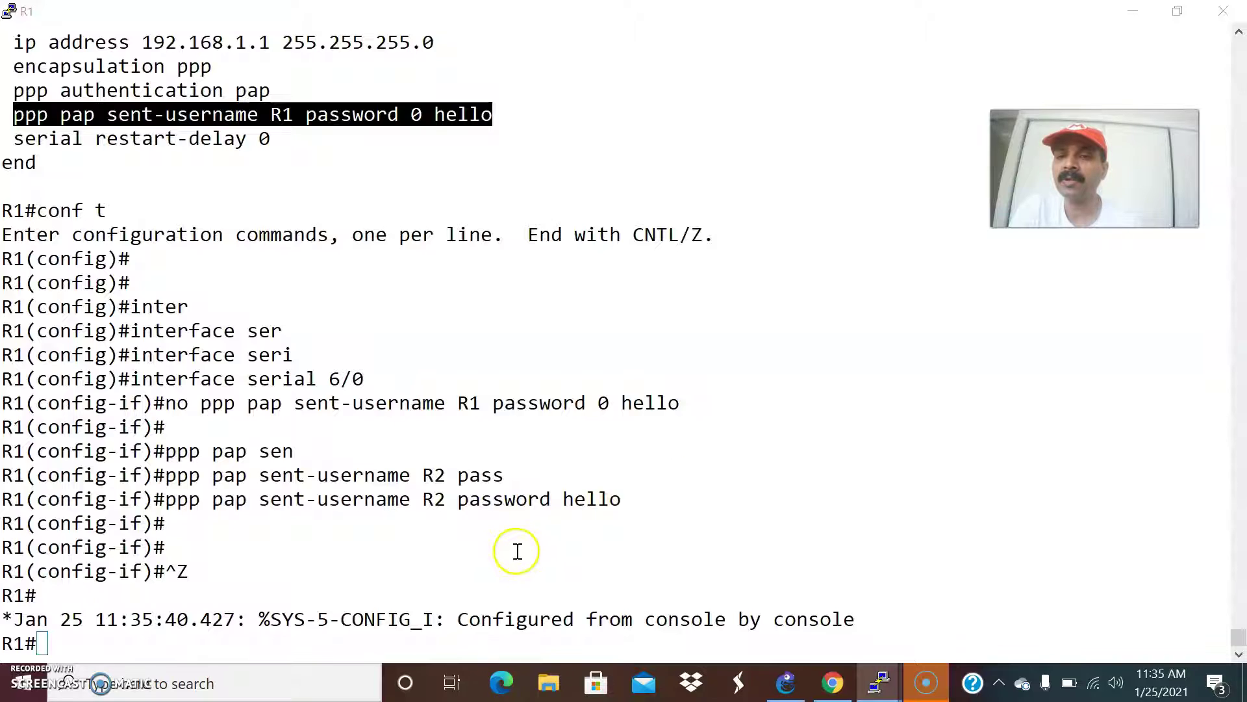
key("alt+Tab")
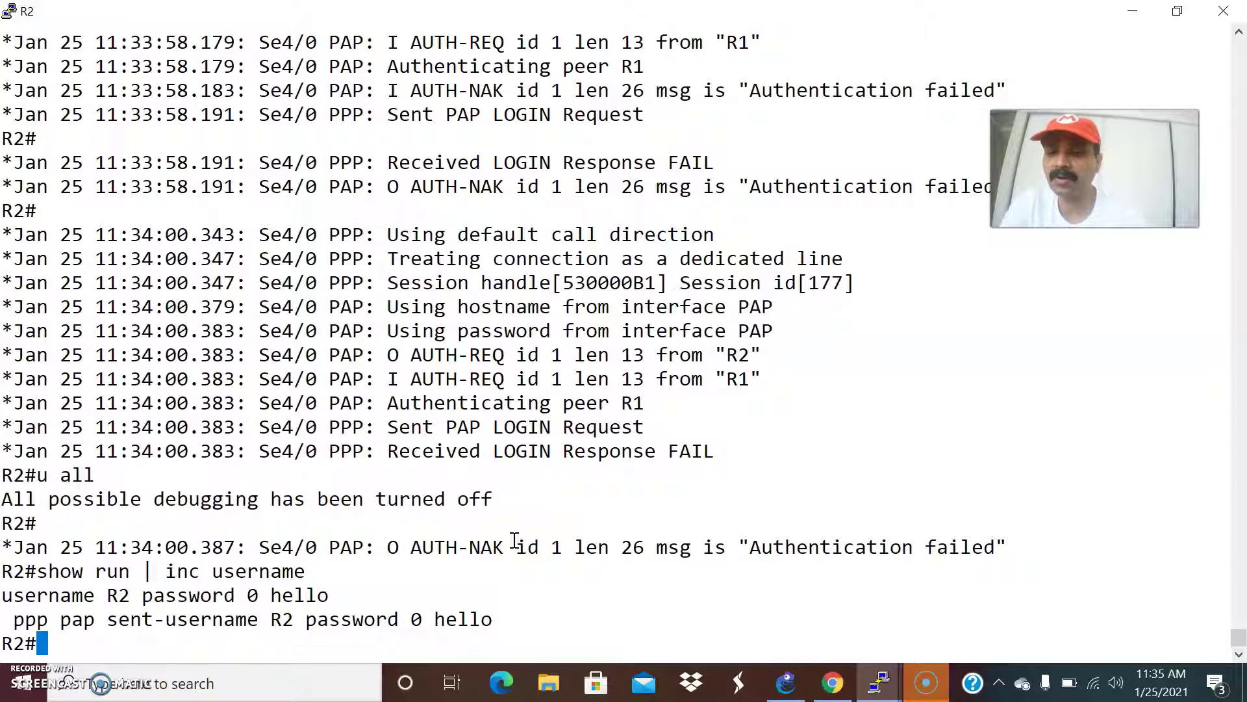
Step: Enter configuration mode for interface Serial4/0 on R2
key("Return")
key("Return")
key("Return")
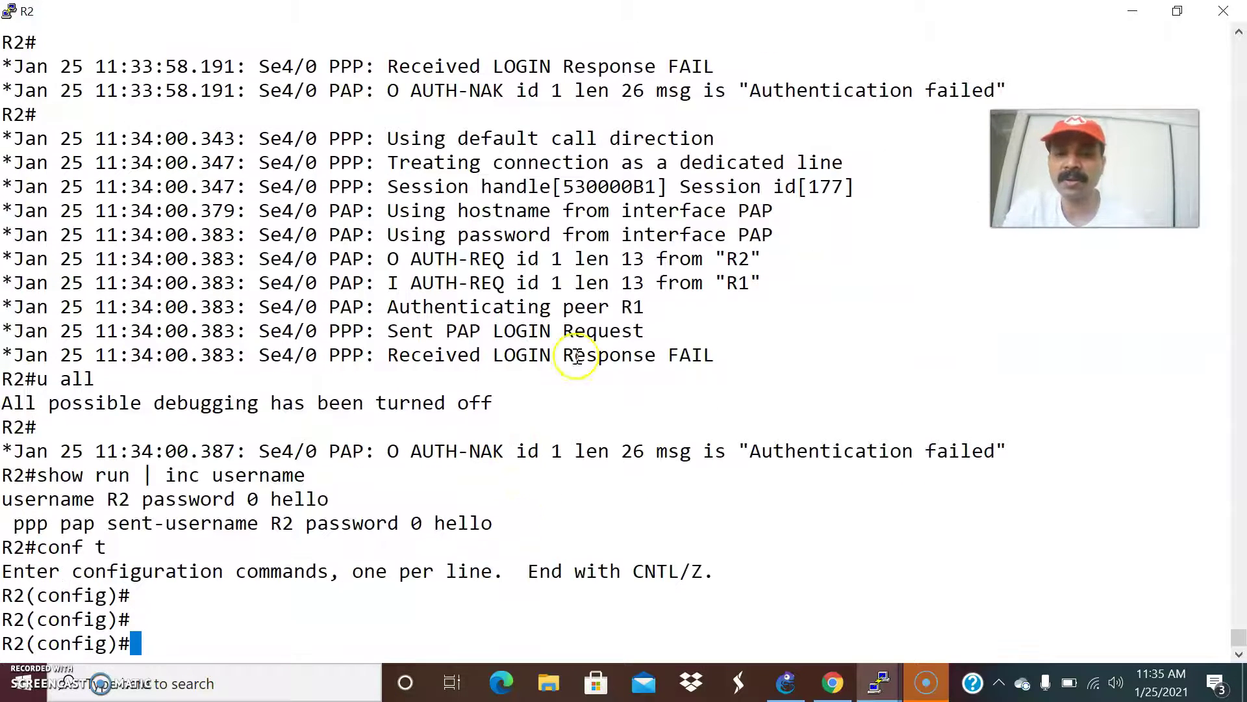
left_click(786, 682)
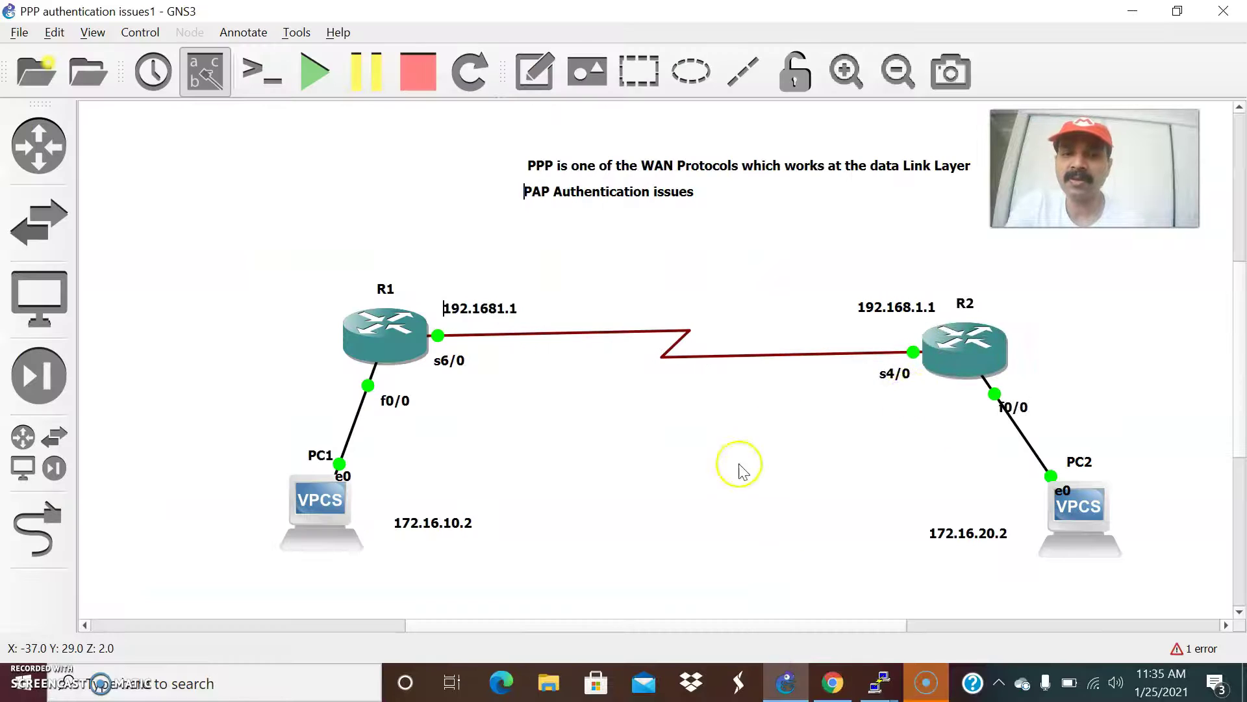
key("alt+Tab")
type("ter")
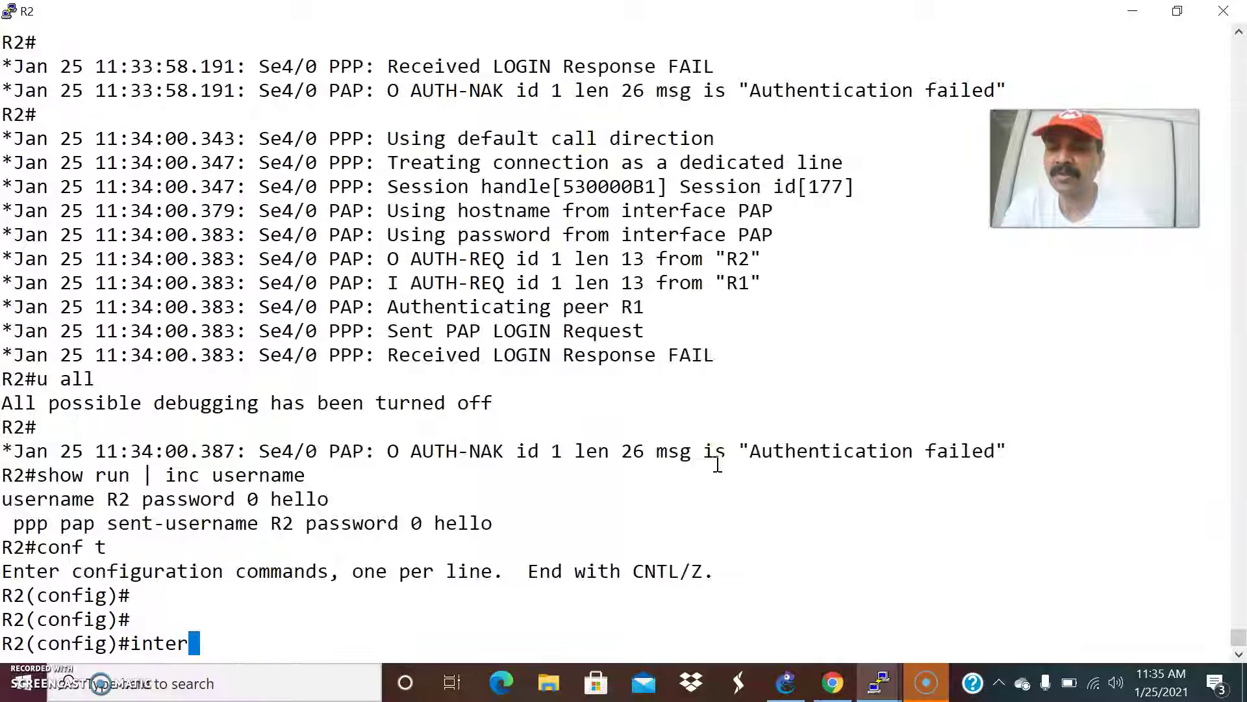
key("Tab")
type("ser")
key("Tab")
type("4/")
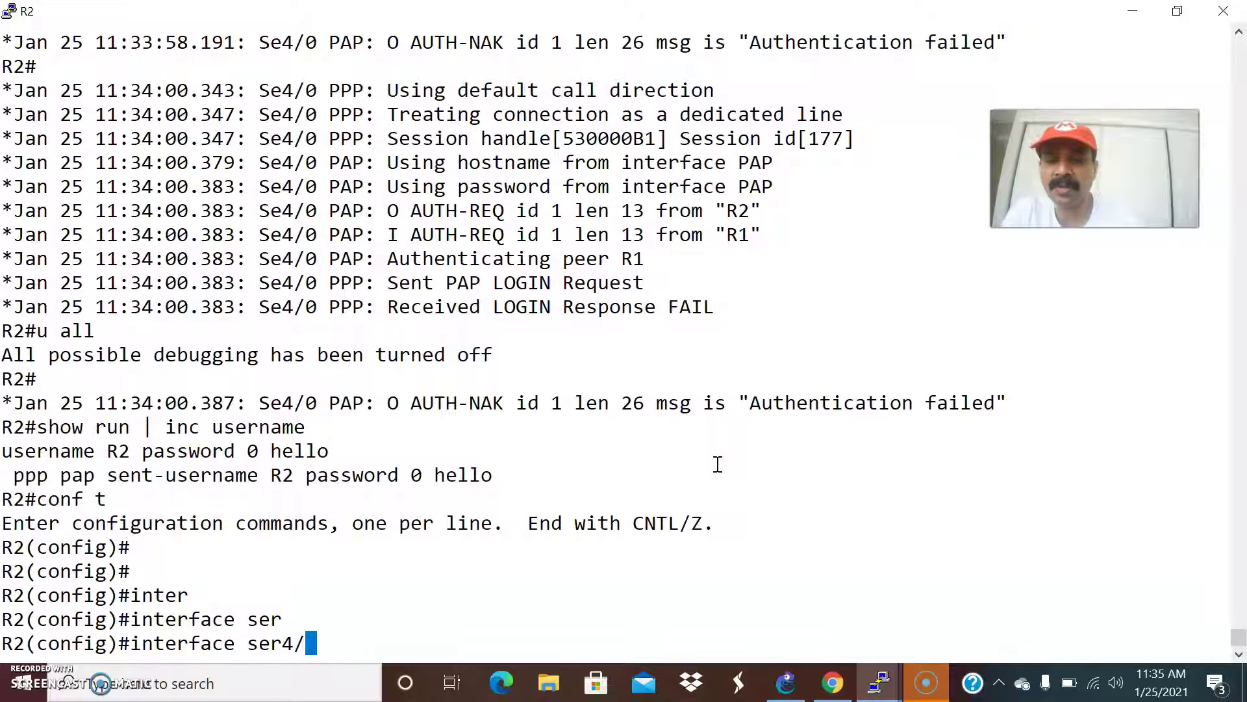
type("0")
key("Return")
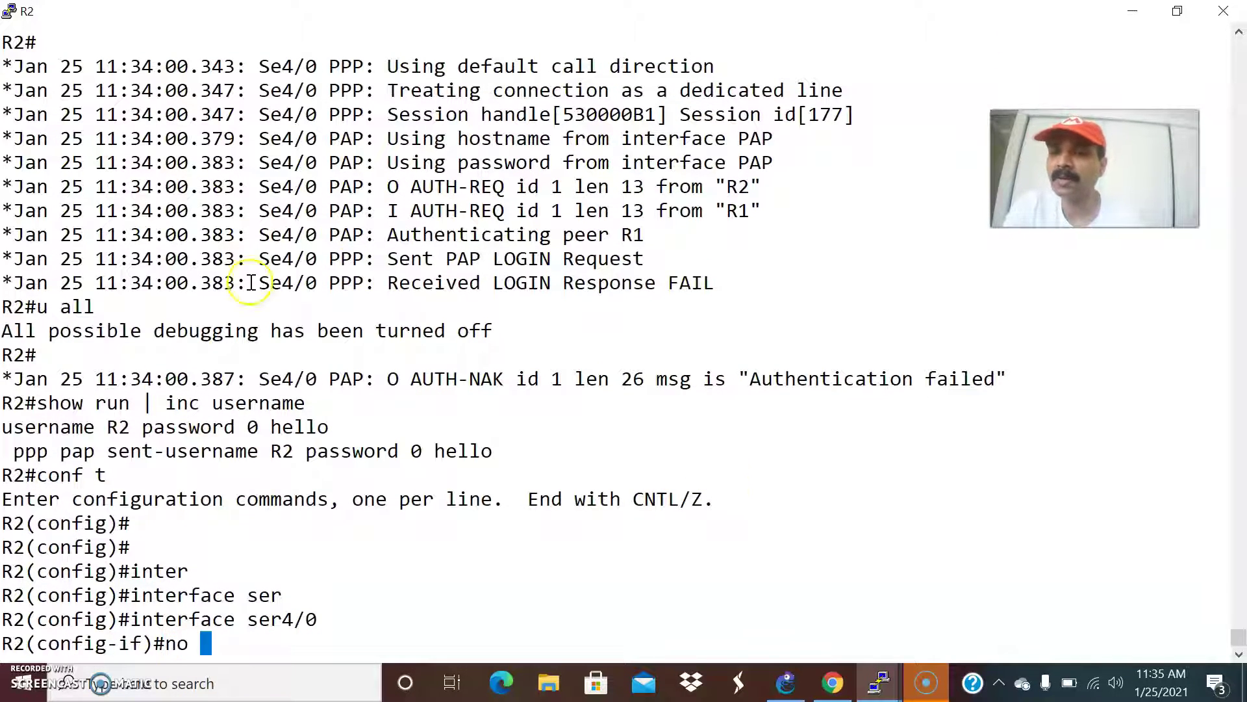
Step: Remove R2's existing 'ppp pap sent-username R2' line
left_click_drag(13, 450, 479, 447)
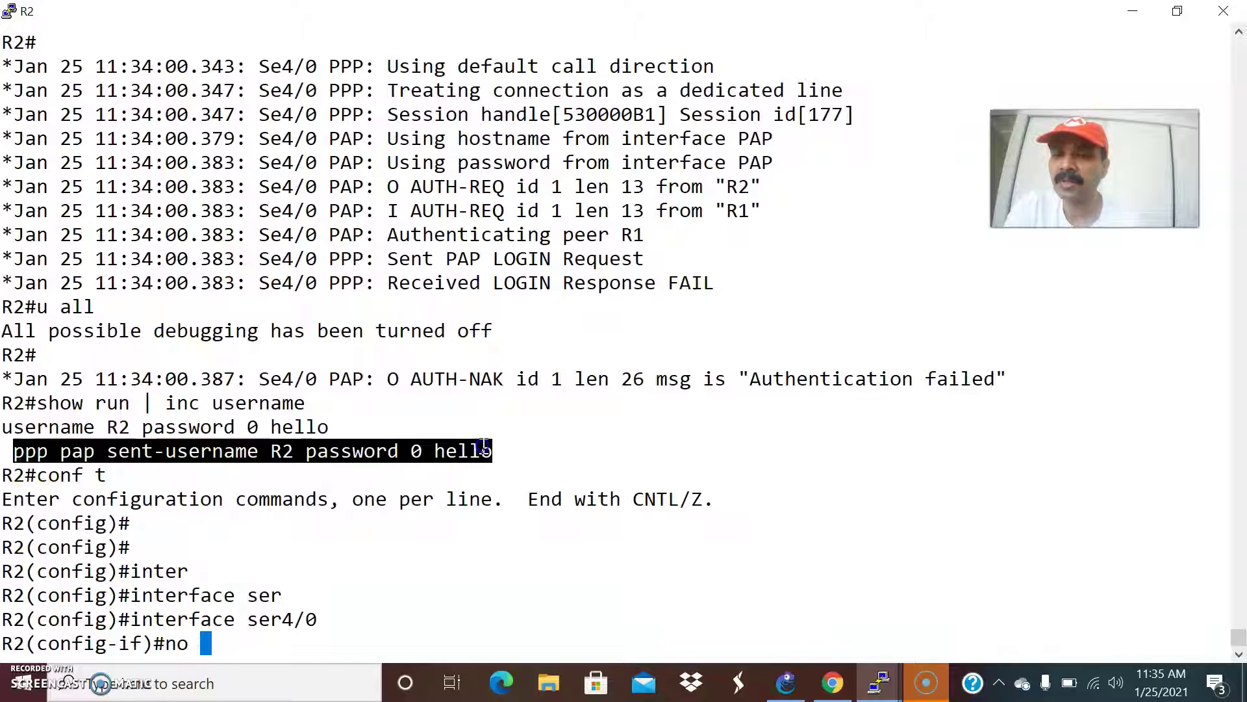
right_click(479, 446)
key("Return")
key("Return")
key("Return")
Step: Add 'ppp pap sent-username R1' with the same password and exit configuration mode
type("ppp pap sen")
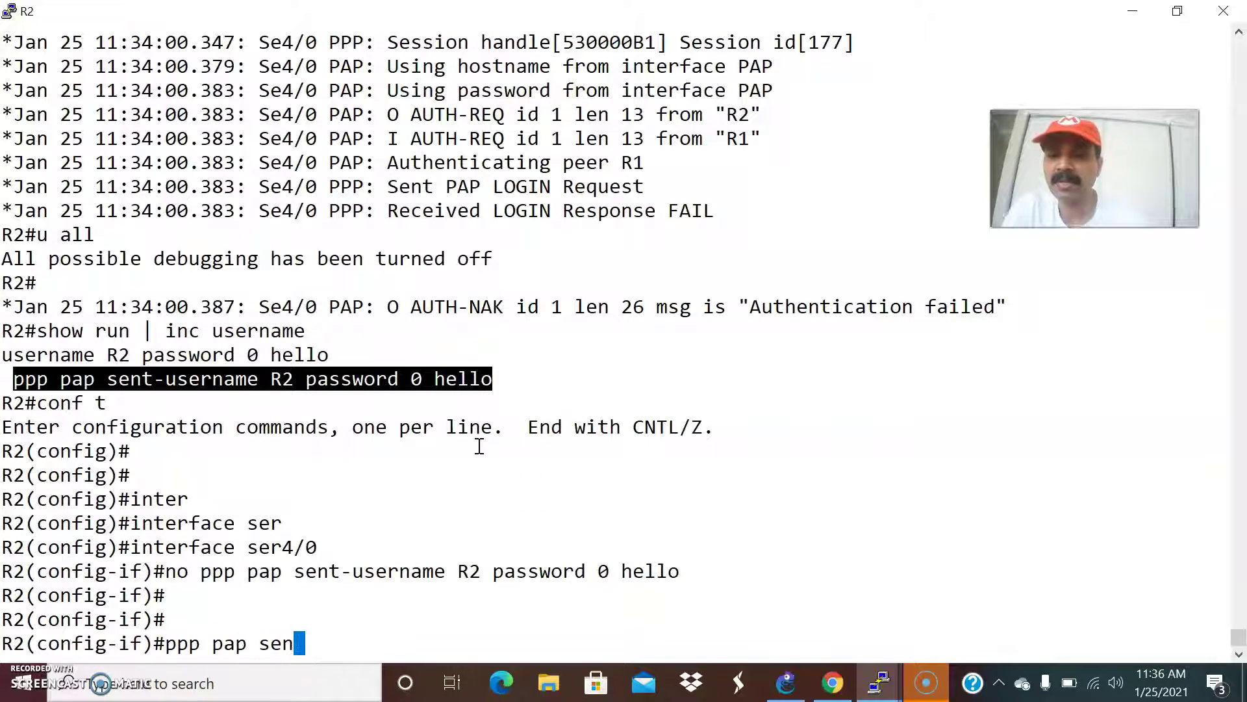
key("Tab")
type("R1")
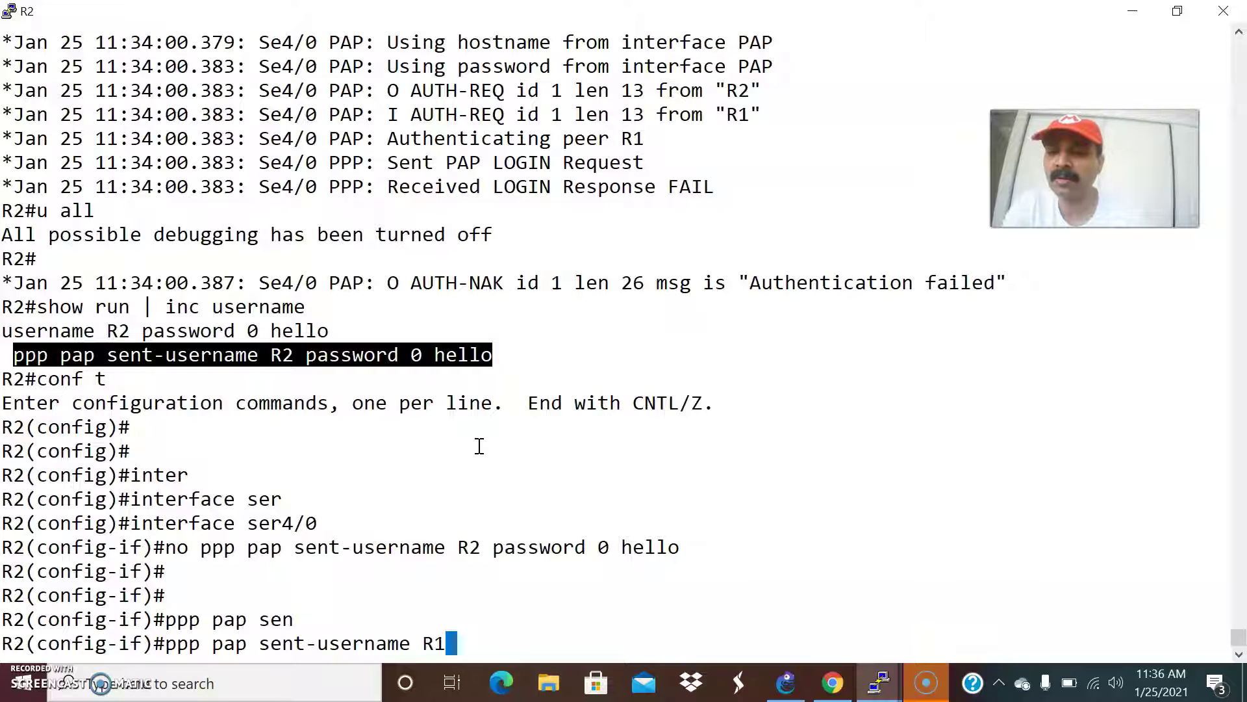
type(" pass")
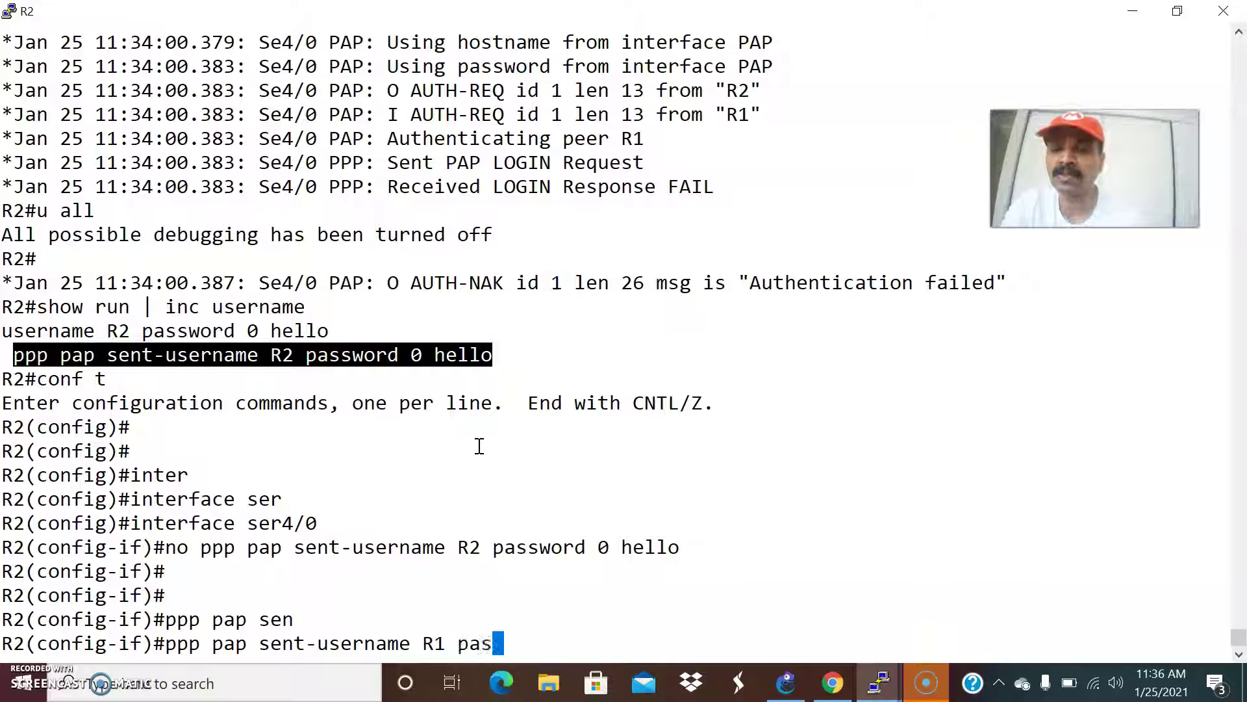
key("Tab")
type("hello")
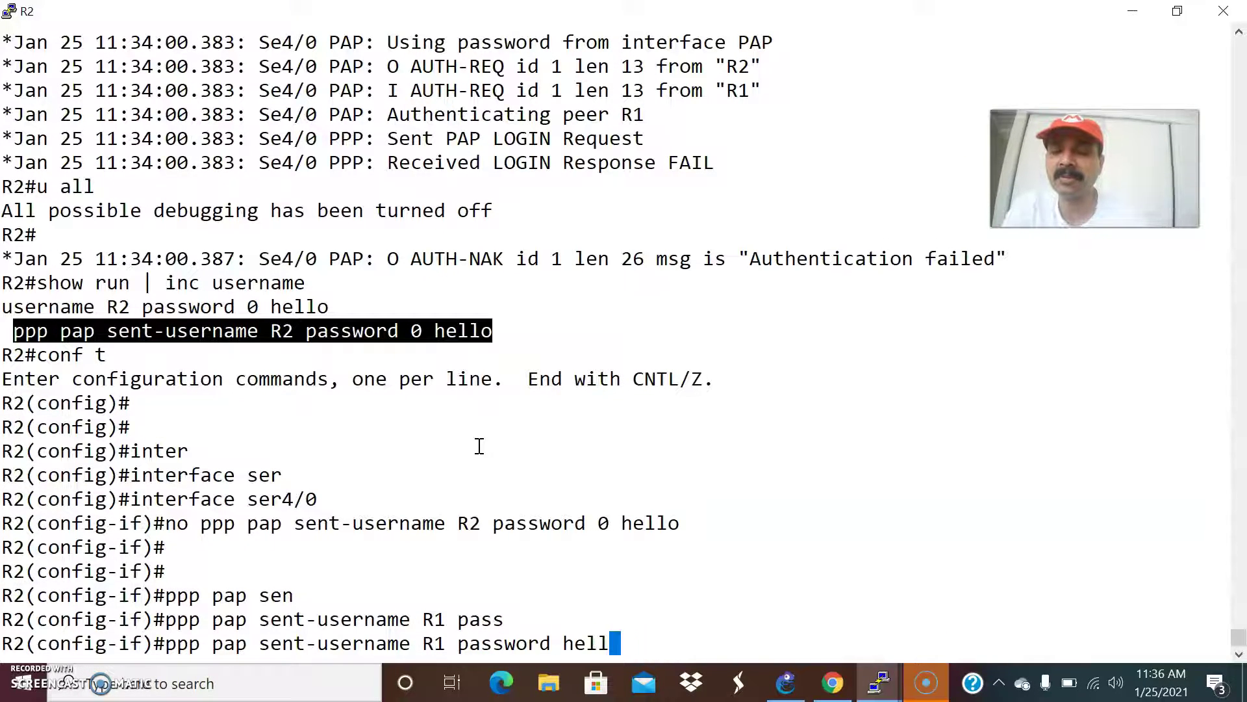
key("Return")
key("Return")
key("ctrl+z")
key("Return")
key("Return")
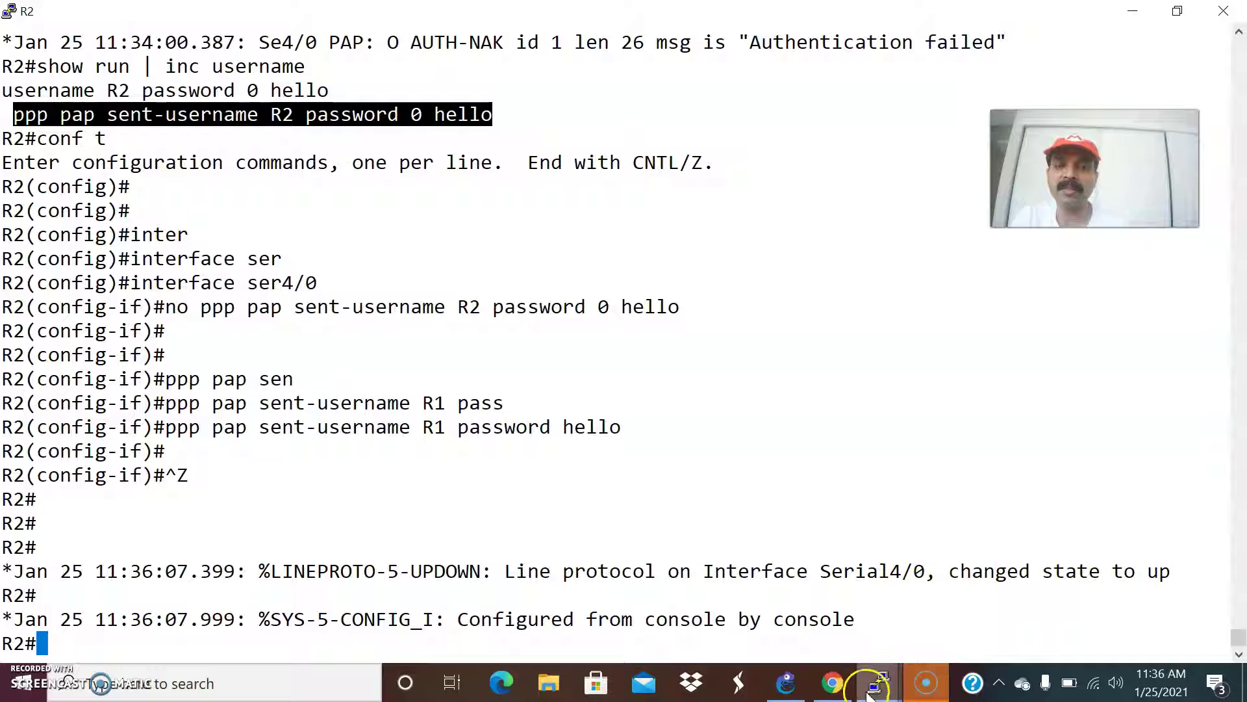
left_click(786, 682)
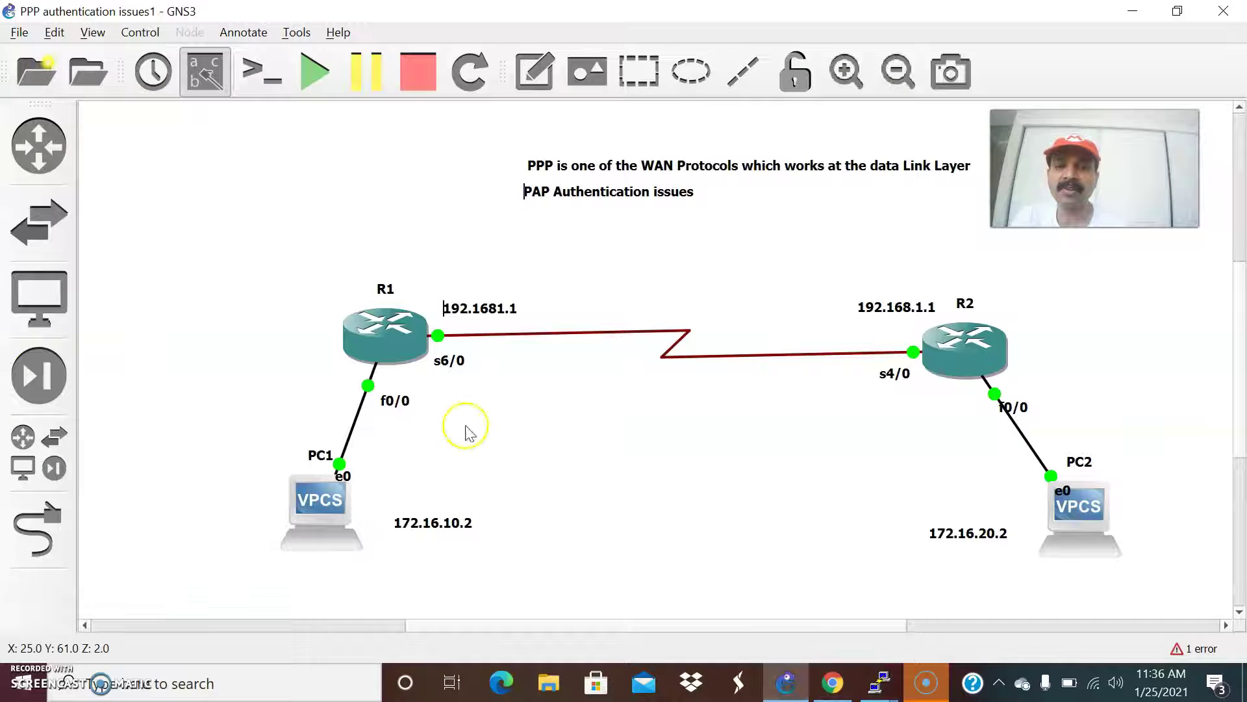
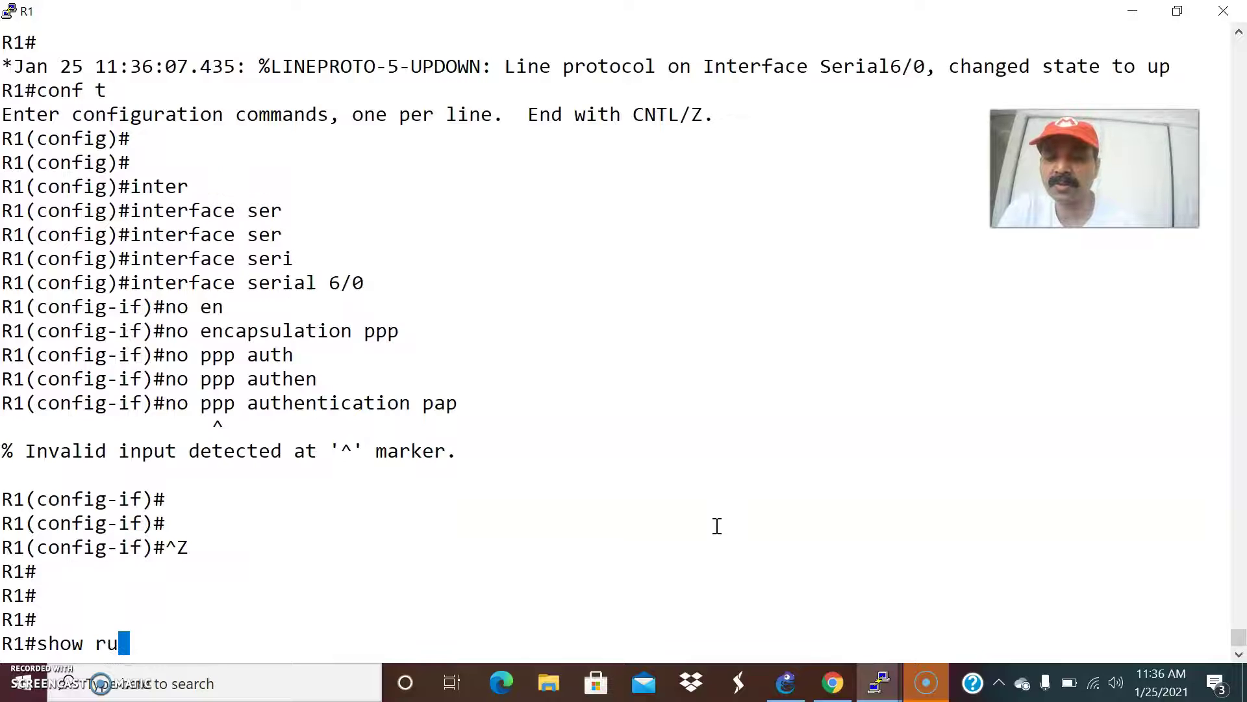
Step: Display R1's running configuration for interface Serial6/0
type("nter")
key("Tab")
type("ser")
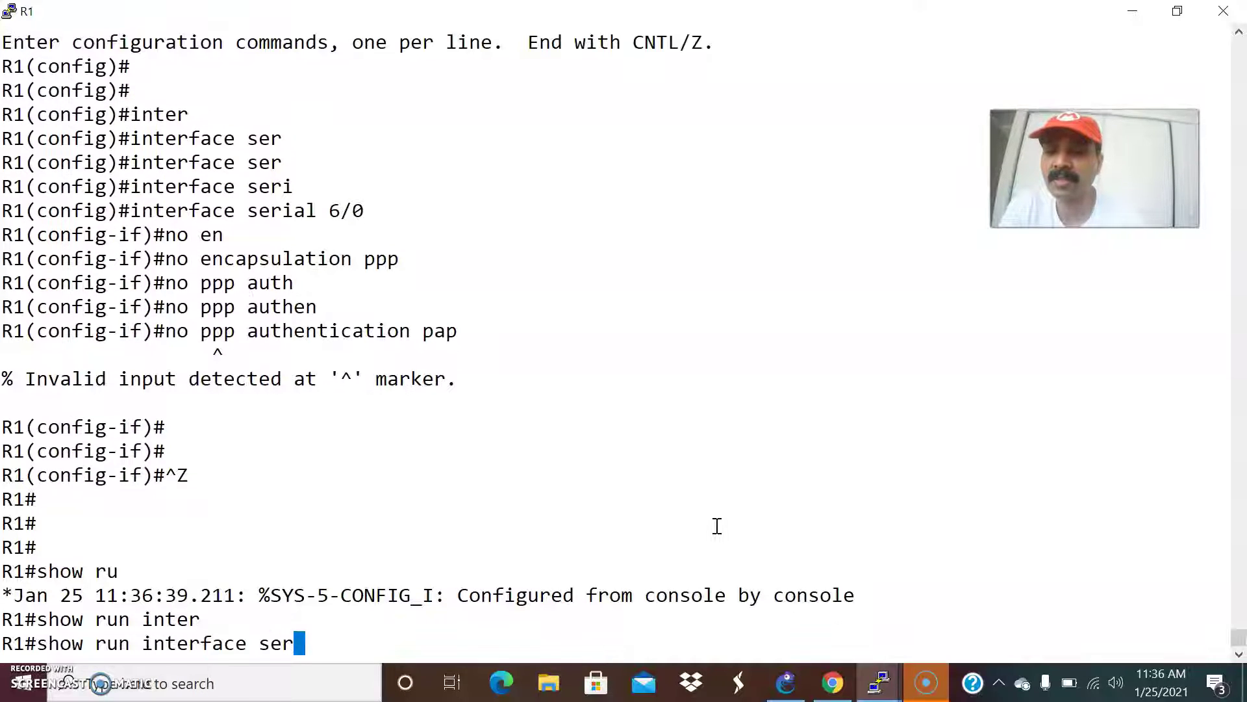
key("Tab")
type("i")
key("Tab")
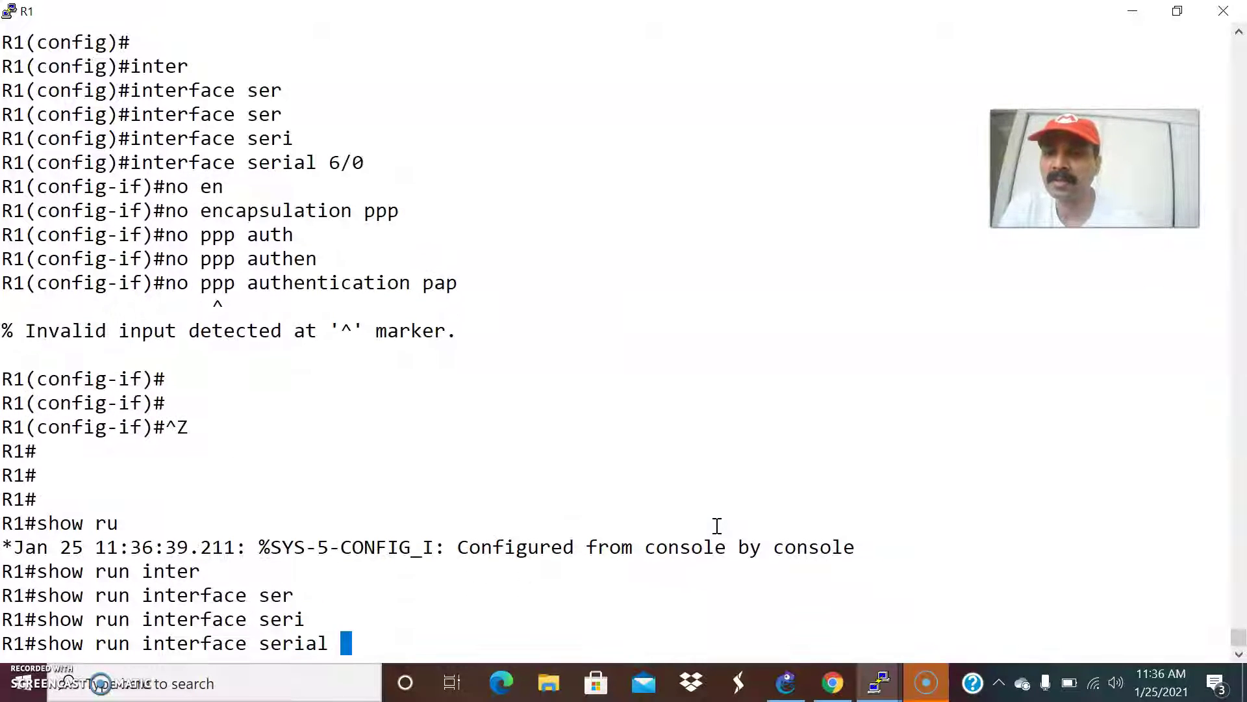
type("6/0")
key("Return")
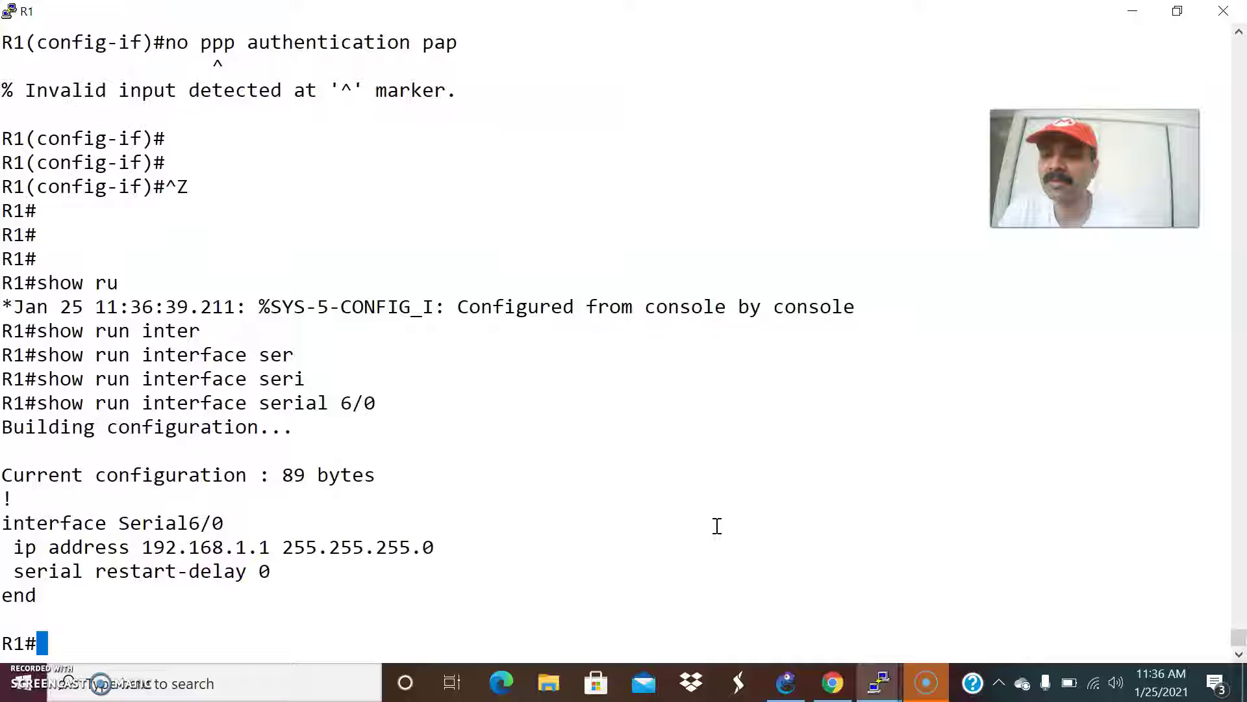
key("ctrl+z")
key("Return")
key("Return")
key("Return")
Step: Turn on PPP authentication debugging on R1 with 'debug ppp authentication'
type("conf t")
key("Return")
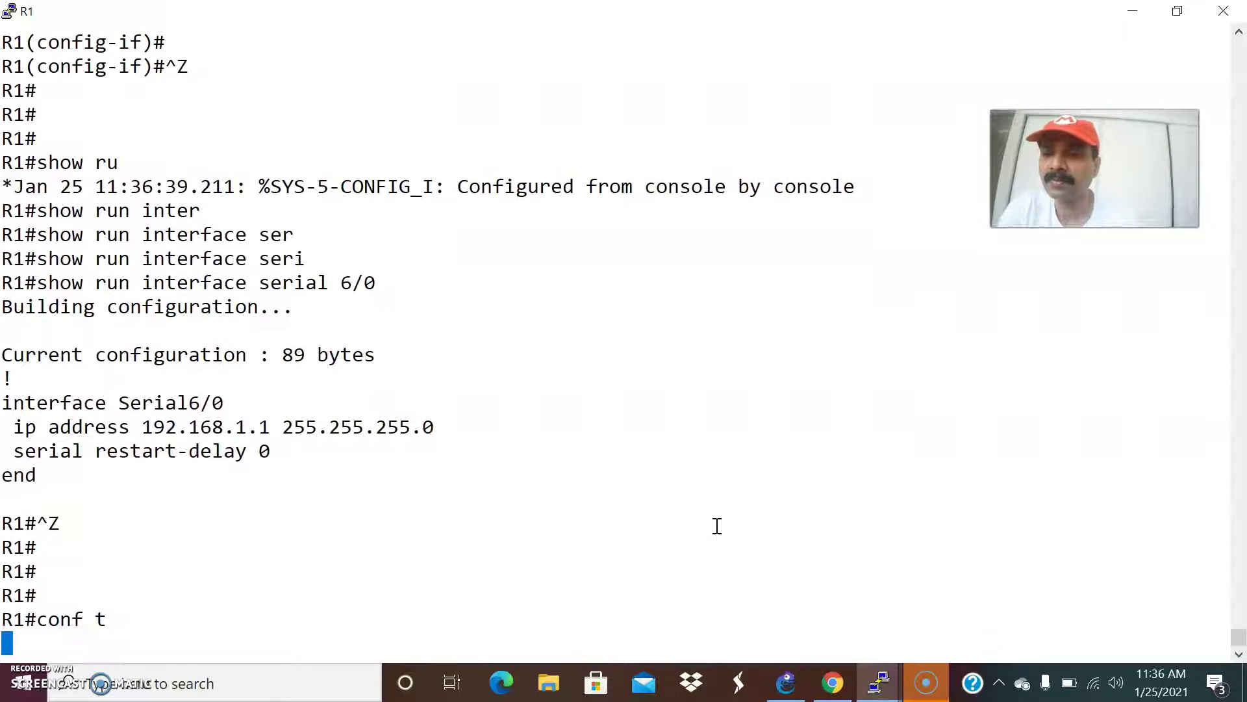
key("Return")
key("ctrl+z")
key("Return")
key("Return")
key("Return")
type("de")
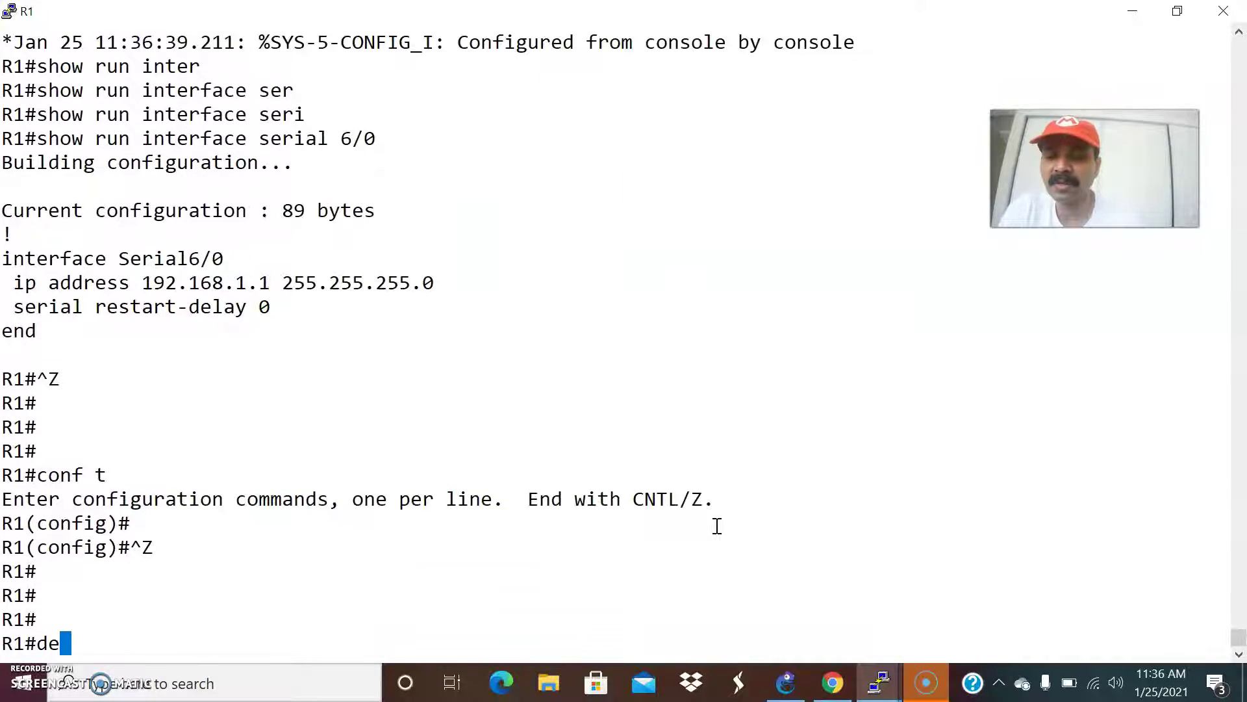
type("b")
key("Tab")
type("op")
key("BackSpace")
key("BackSpace")
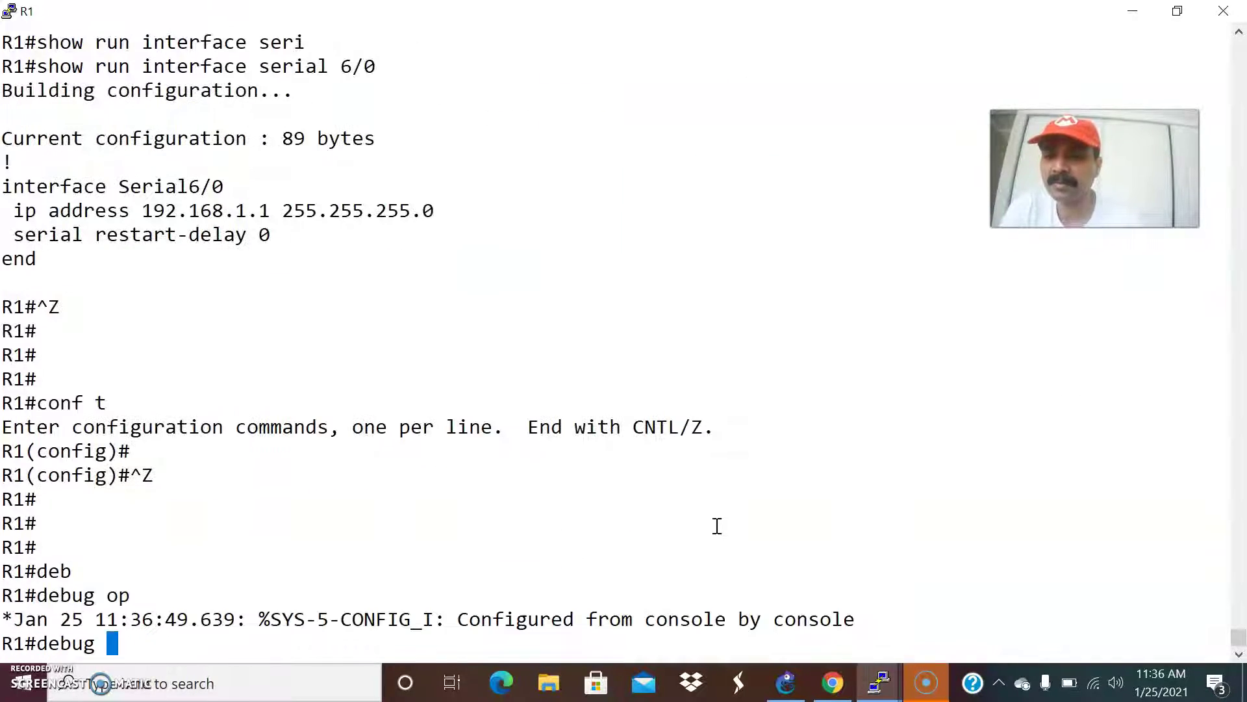
type("ppp auth")
key("Tab")
type("en")
key("Tab")
key("Return")
key("Return")
key("Return")
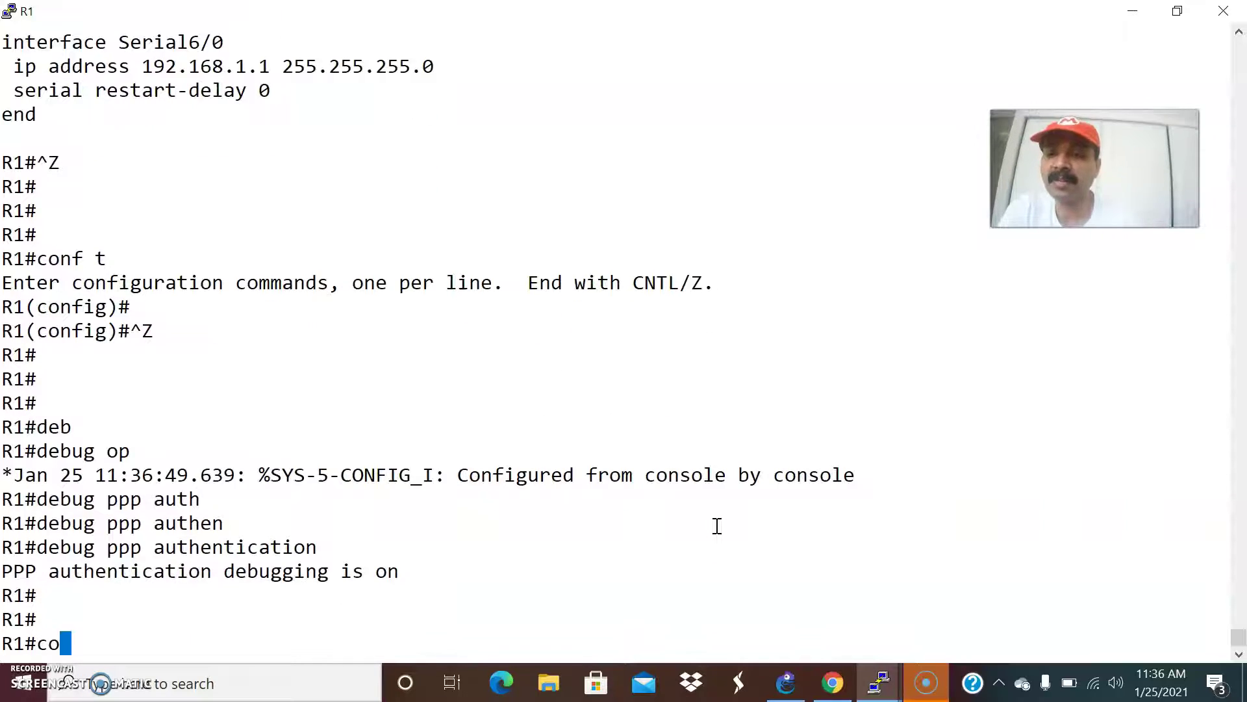
Step: Reapply PPP encapsulation on R1's Serial6/0 interface
type("conf t")
key("Return")
key("Up")
key("Up")
key("Up")
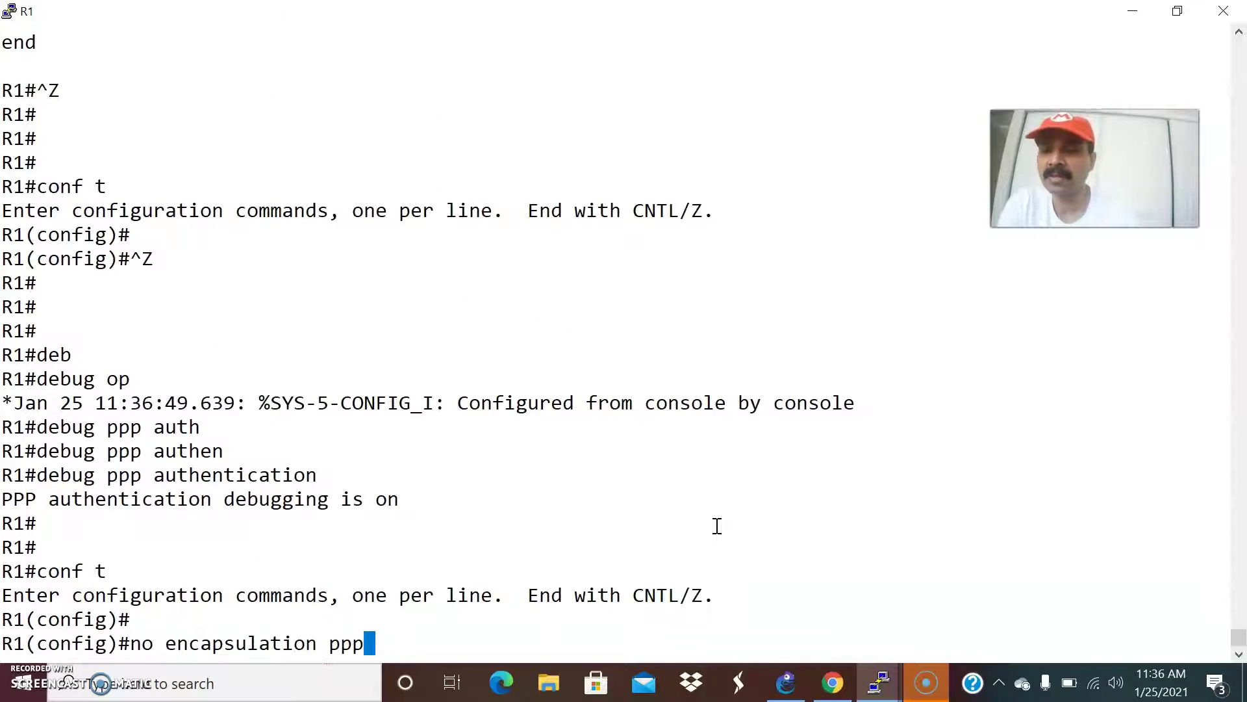
key("Return")
key("Return")
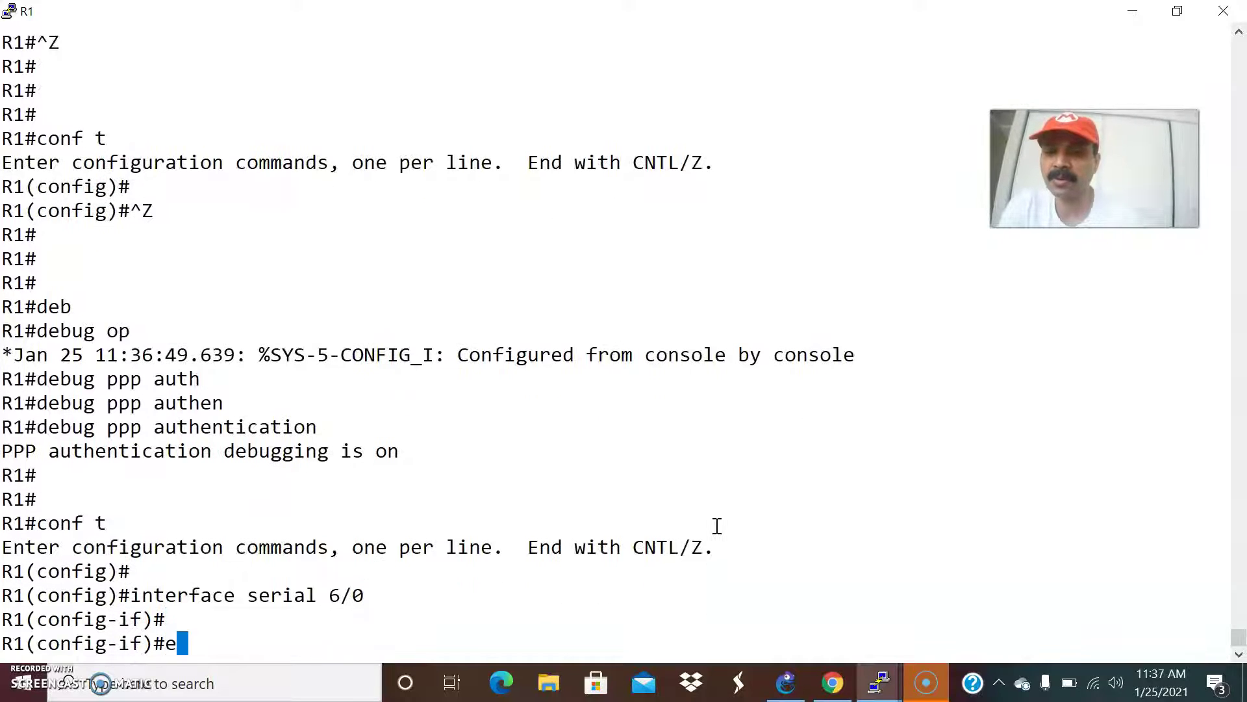
type("encap")
key("Tab")
type("ppp")
key("Return")
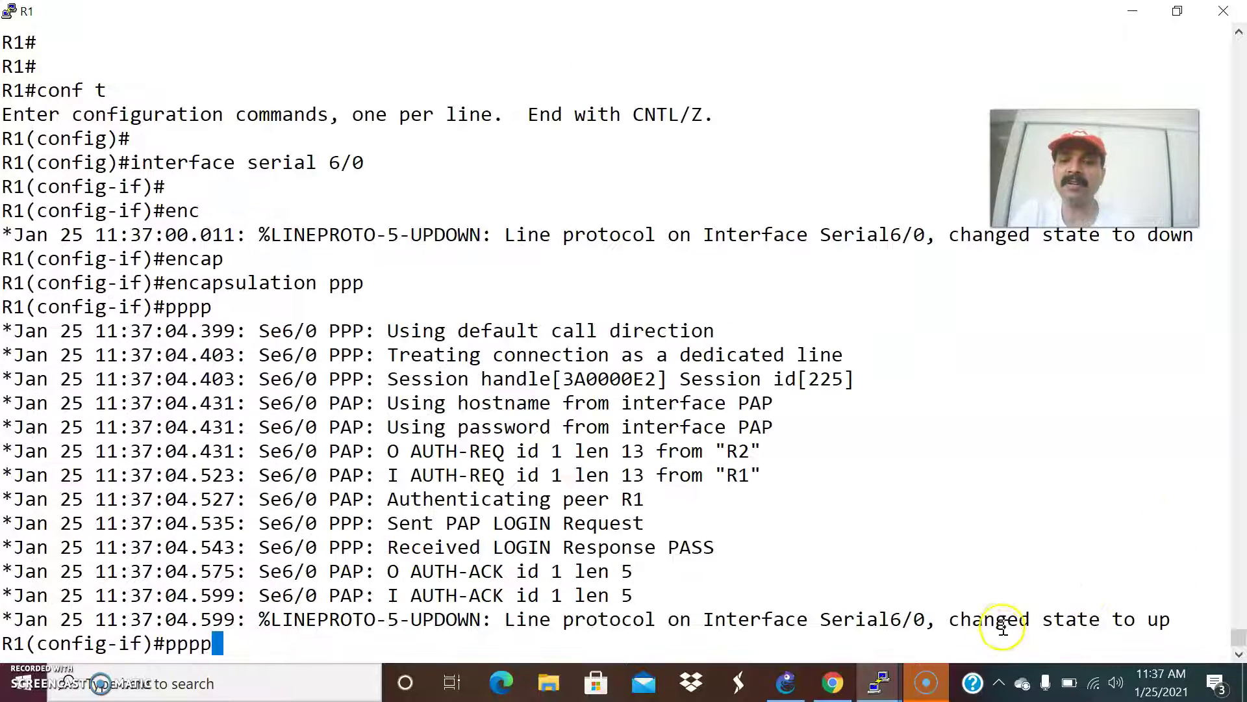
Step: Require PAP authentication on Serial6/0 with 'ppp authentication pap'
type("th")
key("Tab")
type("en")
key("Tab")
type("pap")
key("Return")
Step: Set the PAP sent-username to R2 with the shared PAP password and exit configuration mode
type("ppp pp")
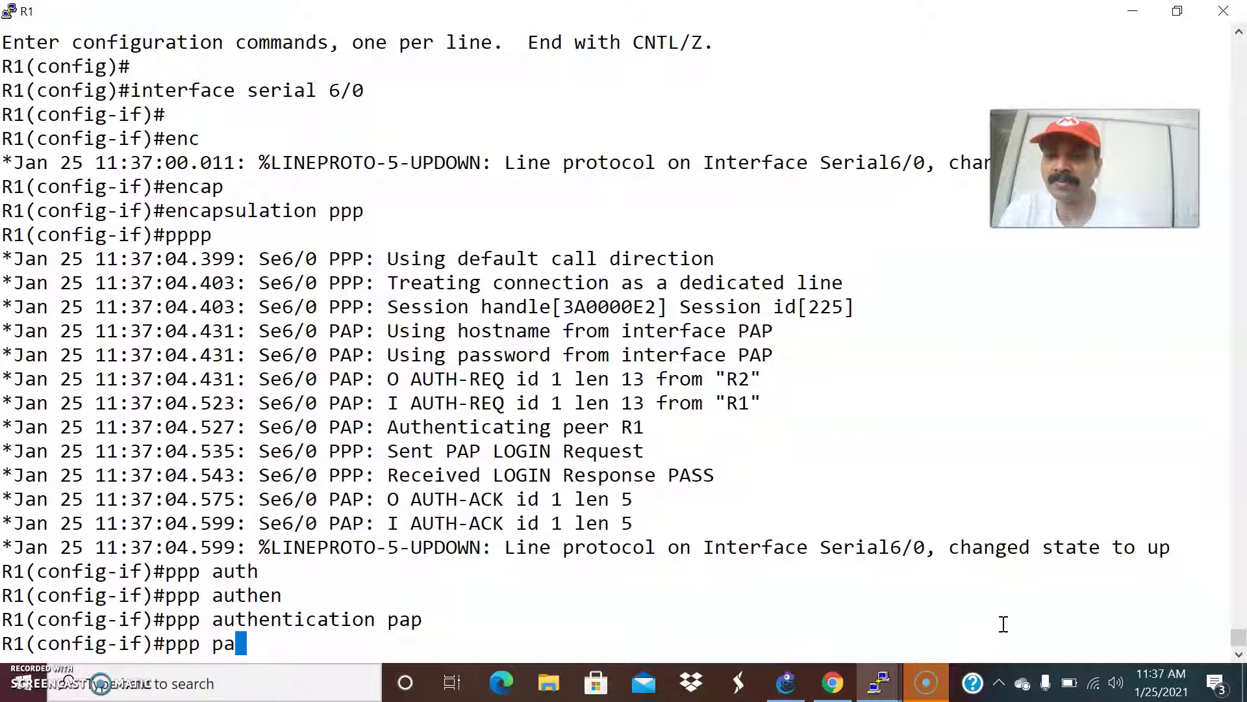
key("Tab")
type("sen")
key("Tab")
type("R2 password hello")
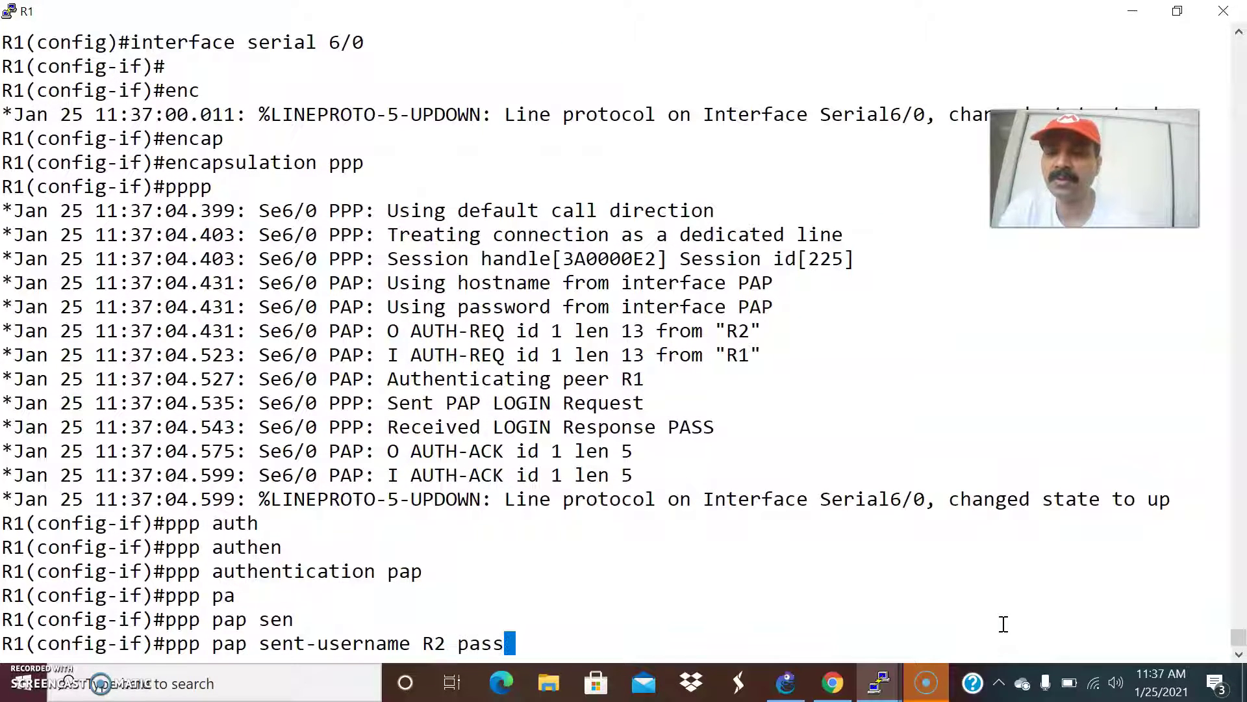
key("Tab")
type("hello")
key("Return")
key("Return")
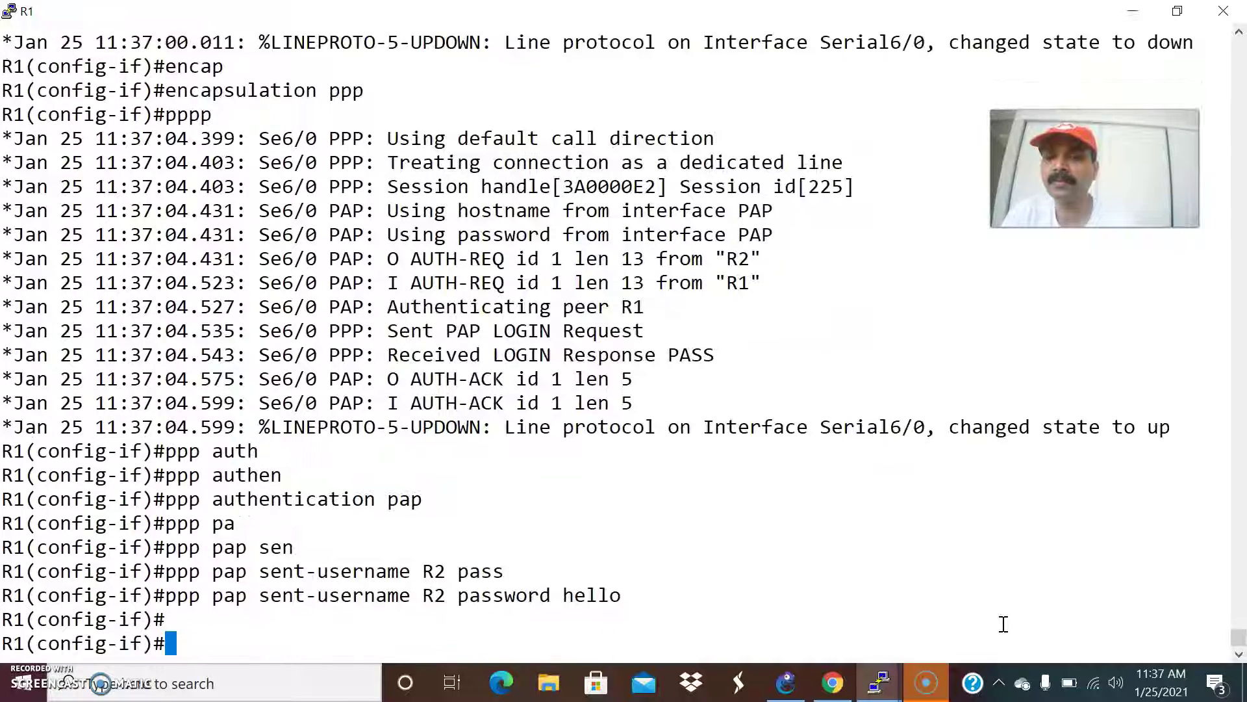
key("ctrl+z")
key("Return")
key("Return")
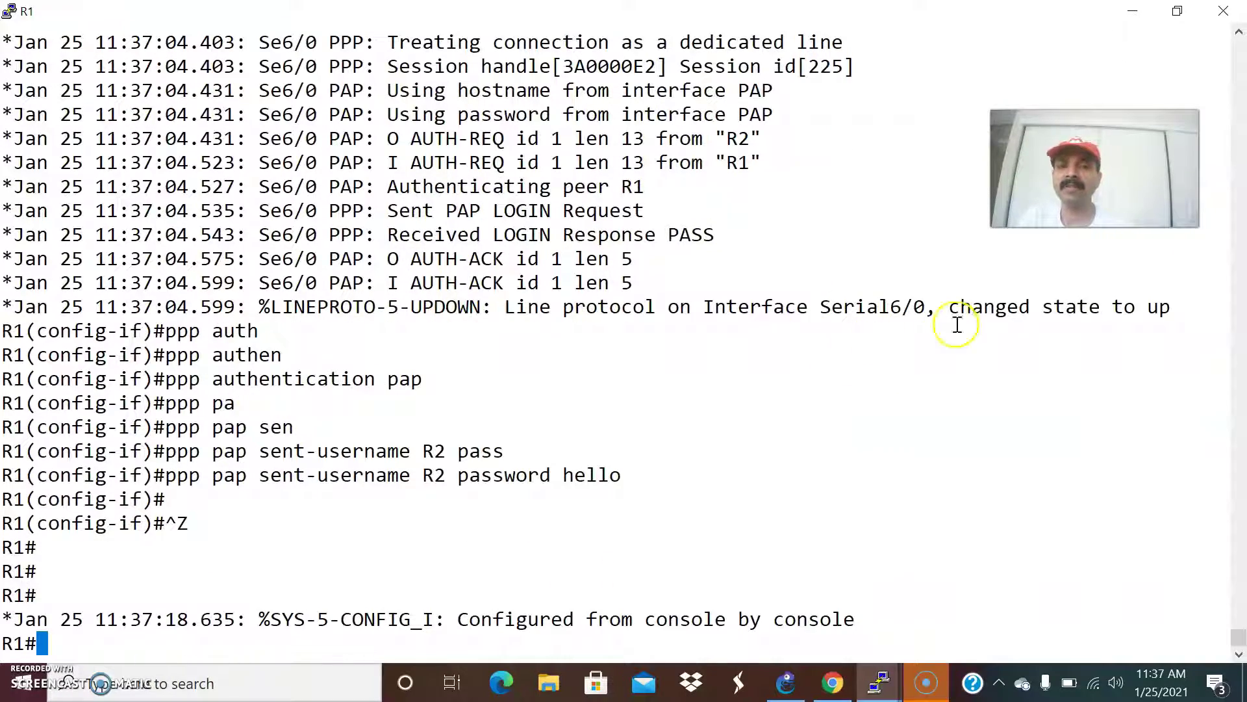
left_click(881, 680)
left_click(927, 566)
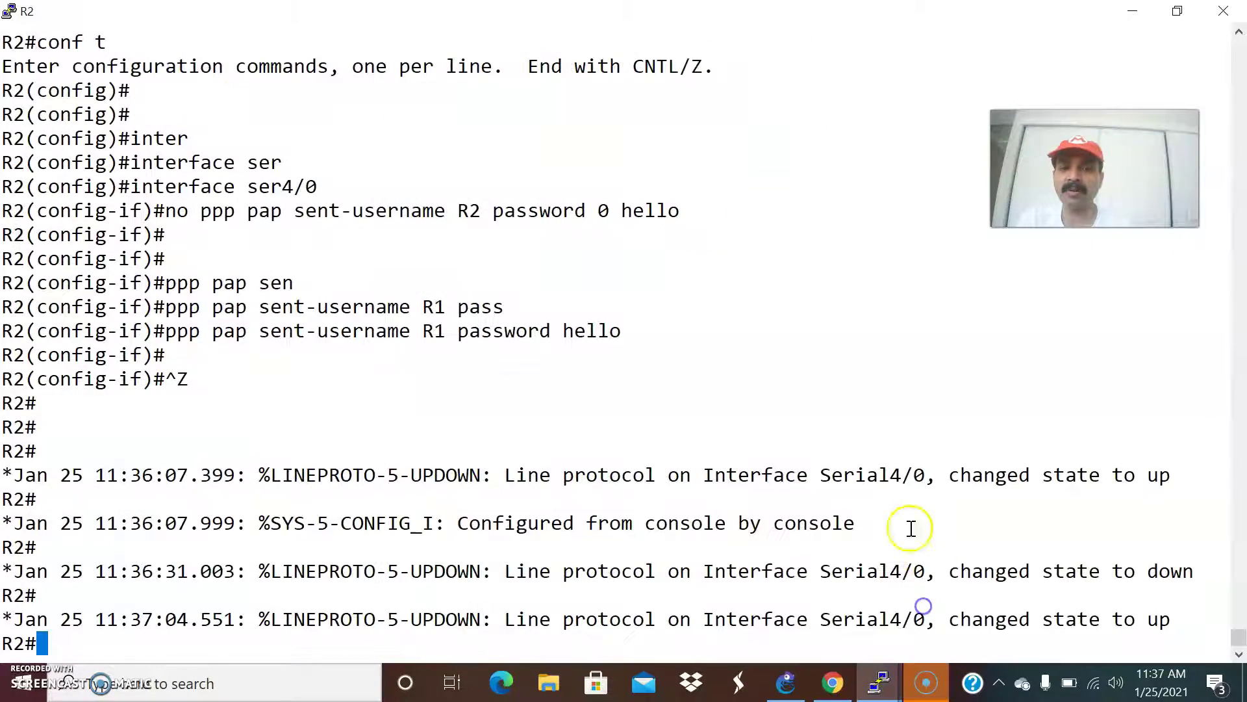
left_click(882, 676)
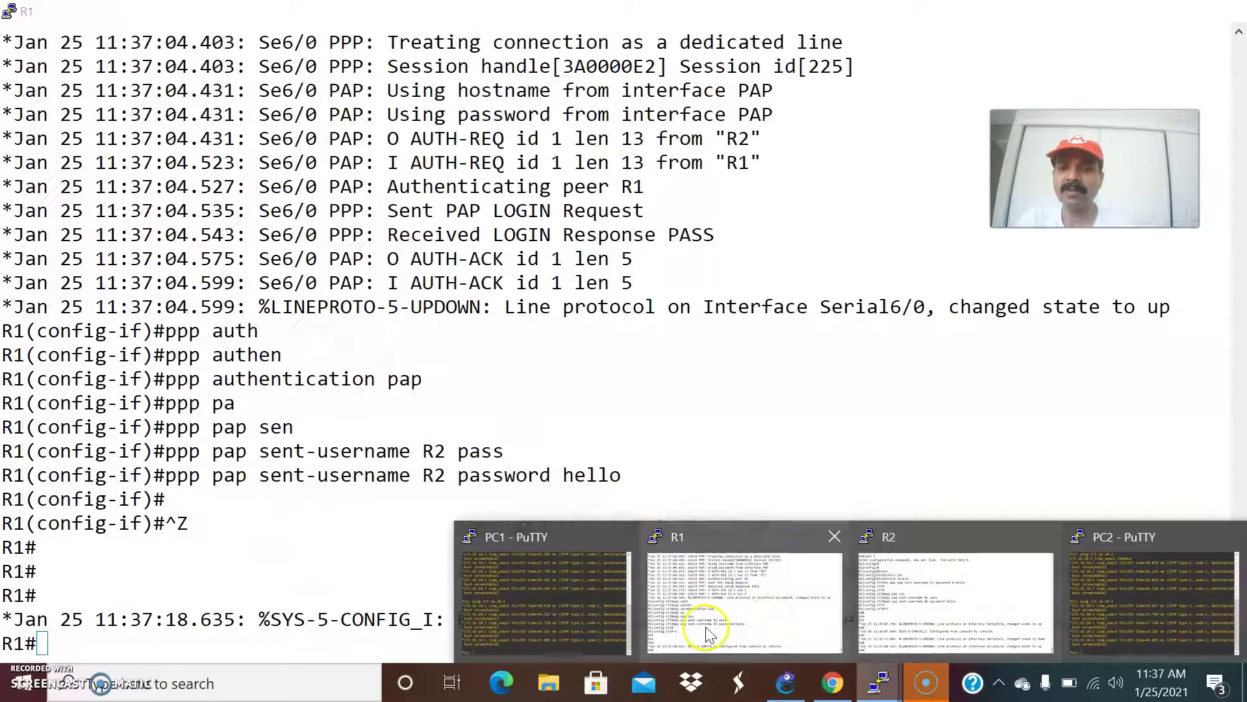
left_click(705, 625)
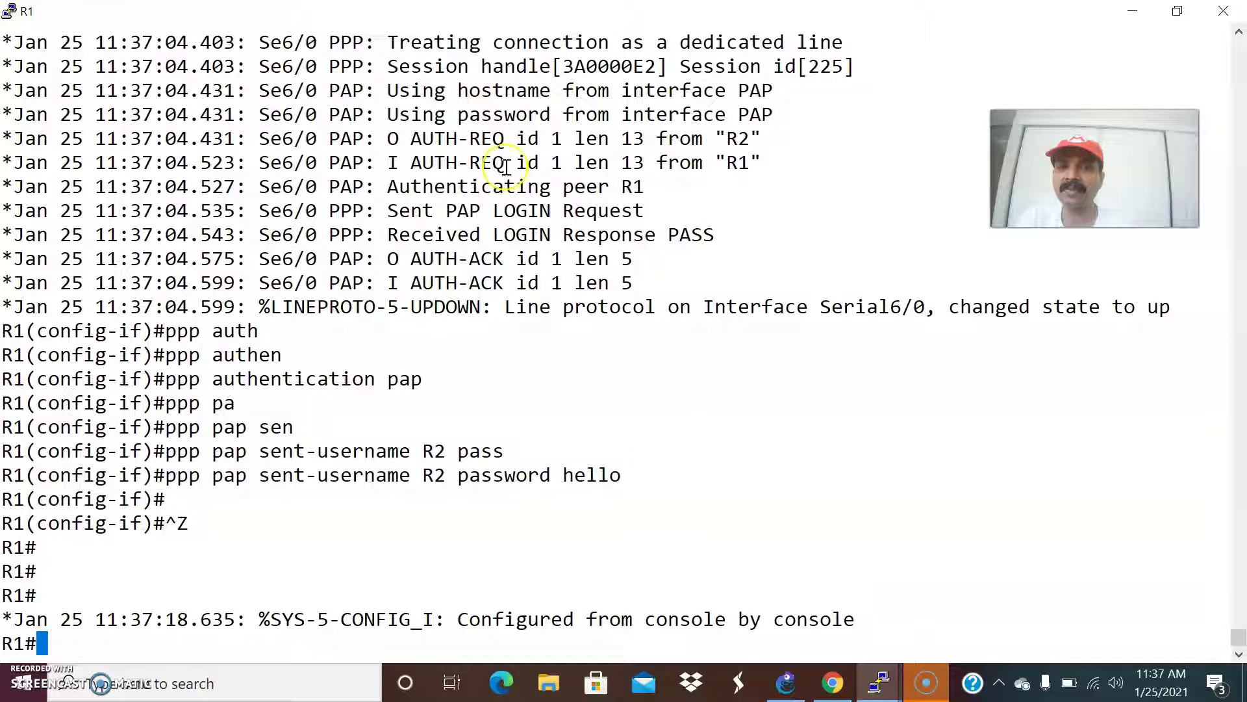
left_click_drag(397, 211, 643, 211)
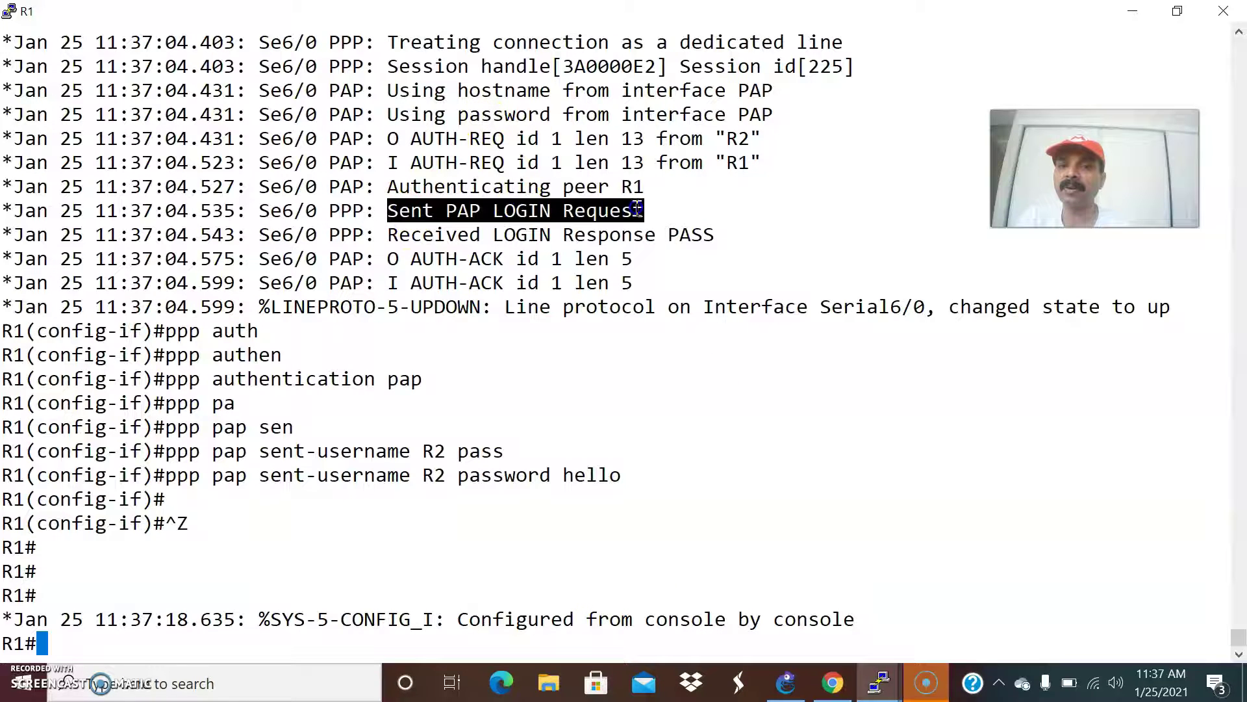
left_click_drag(389, 234, 711, 235)
left_click(754, 225)
left_click_drag(388, 90, 392, 164)
left_click(677, 270)
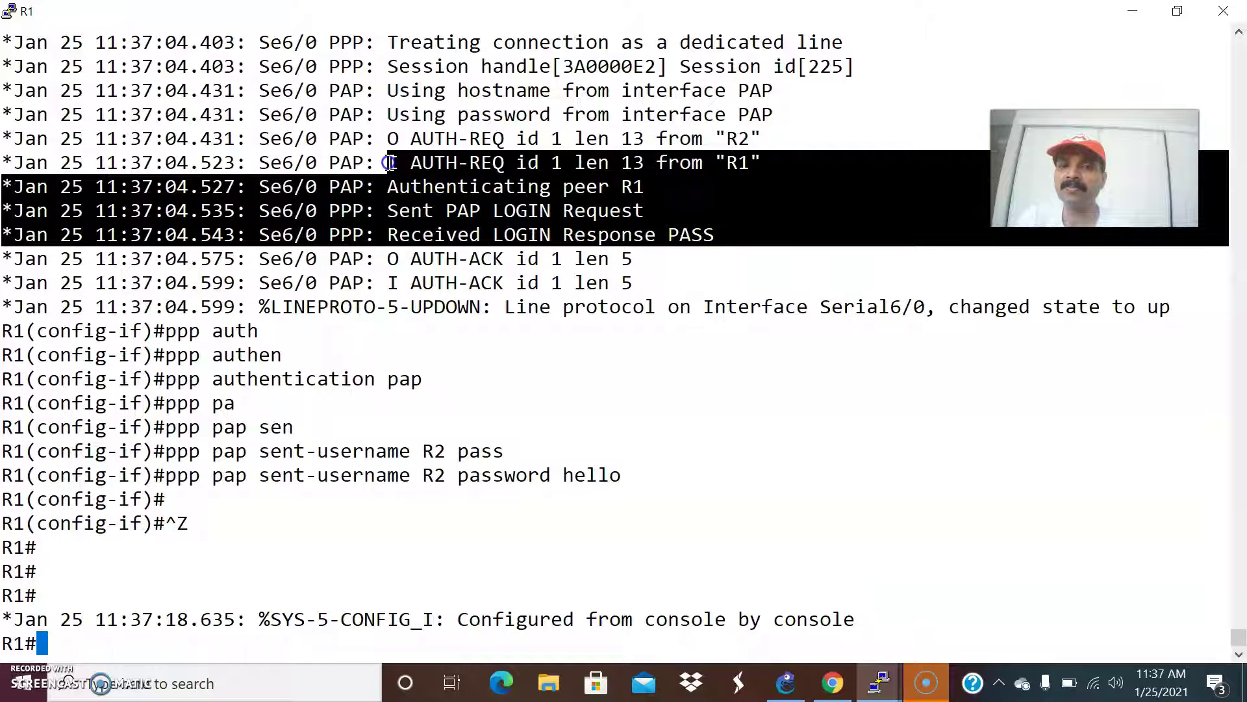
left_click(513, 219)
left_click(651, 207)
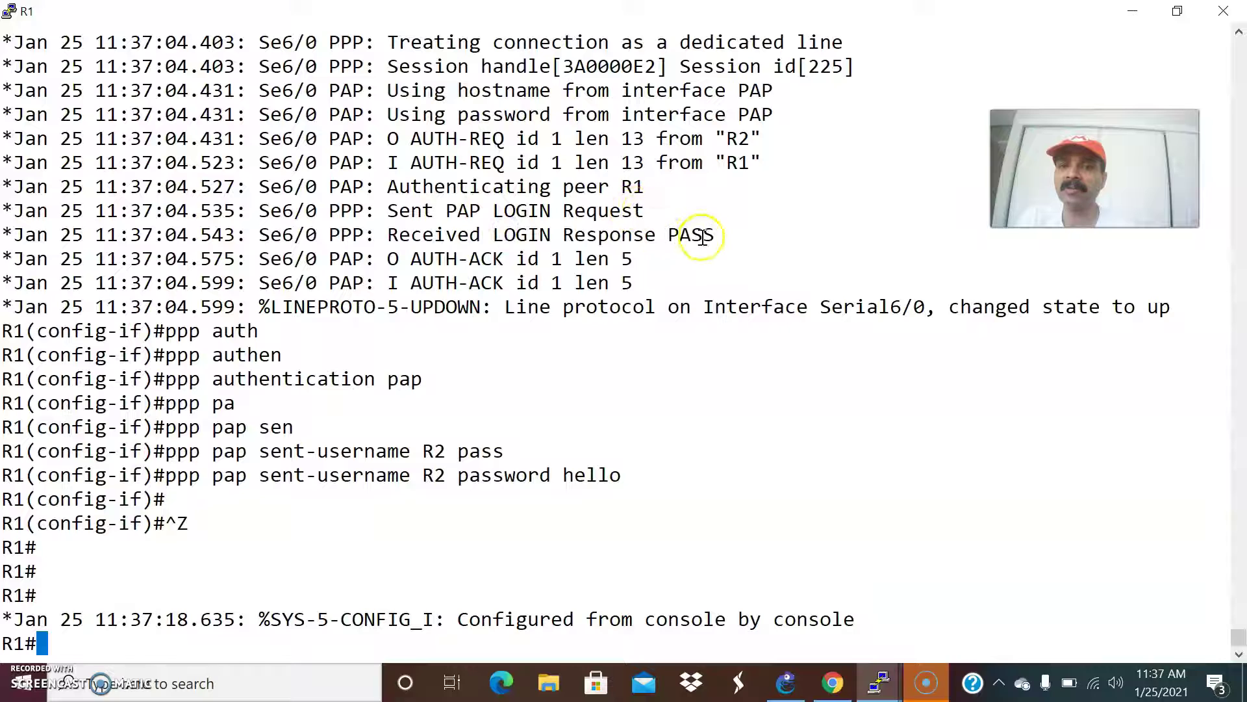
left_click_drag(715, 236, 475, 218)
left_click(528, 210)
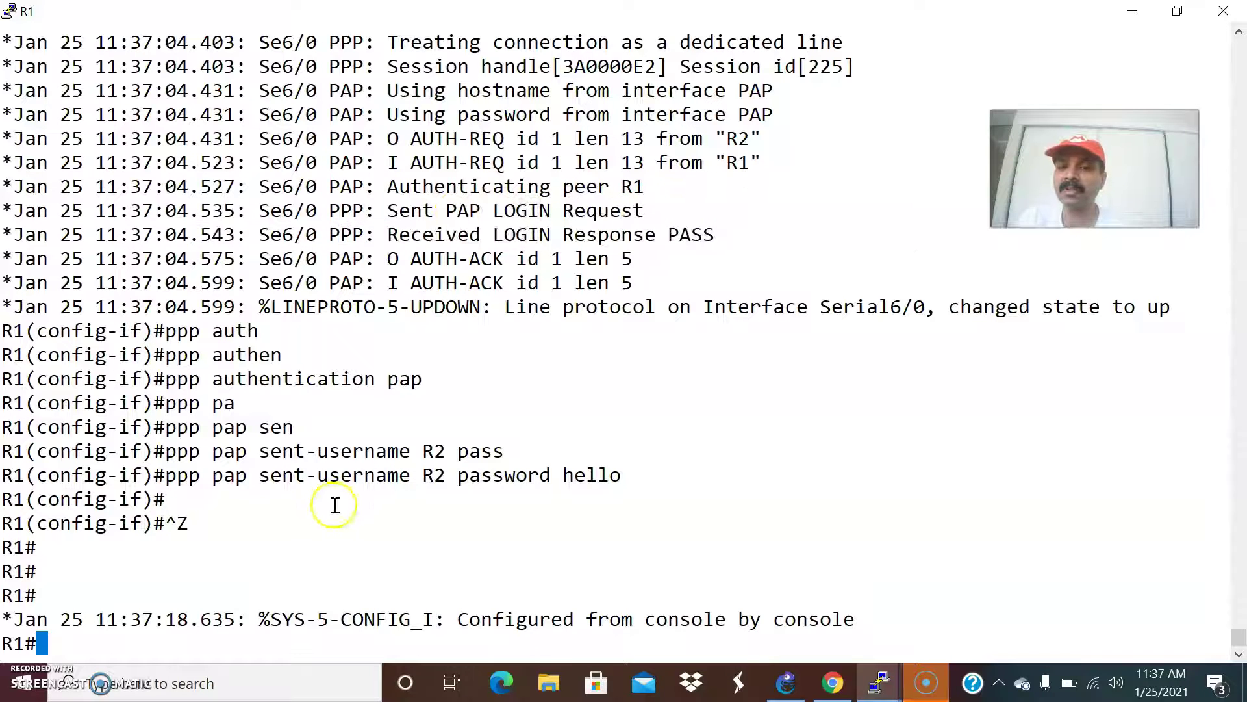
Step: Ping 192.168.1.1 and 192.168.1.2 from R1 across the serial link
type("ping 1")
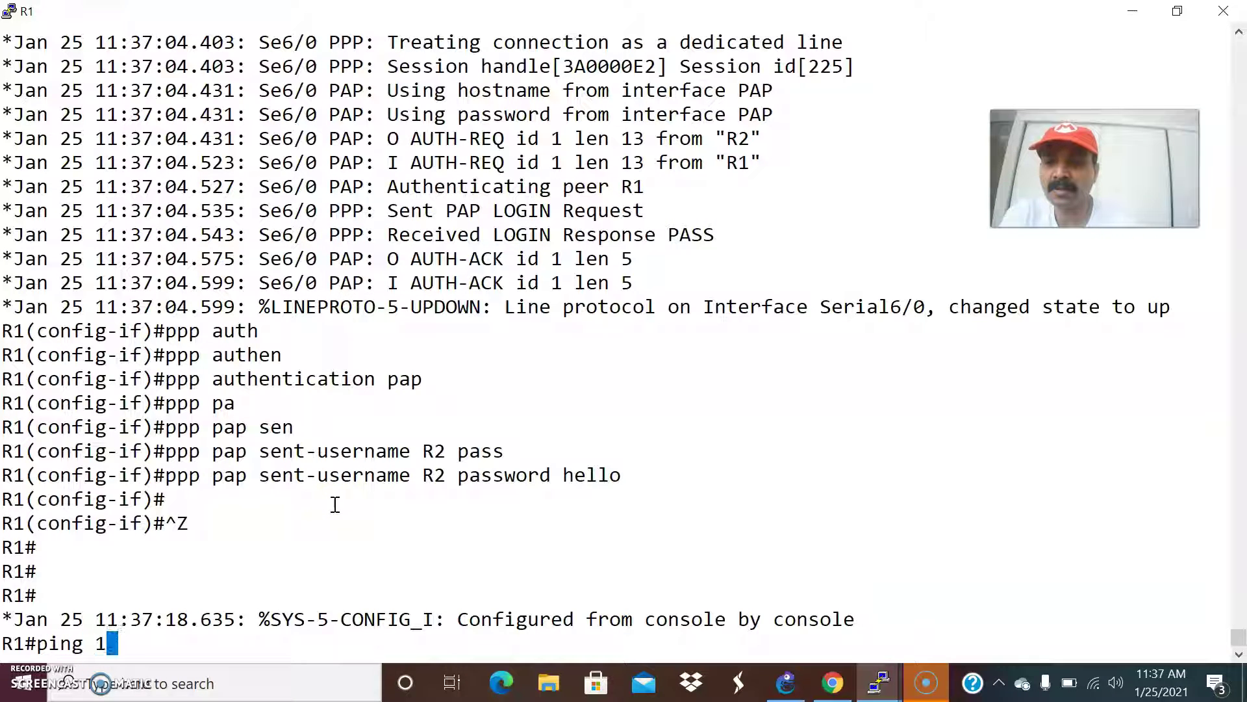
type("92.168")
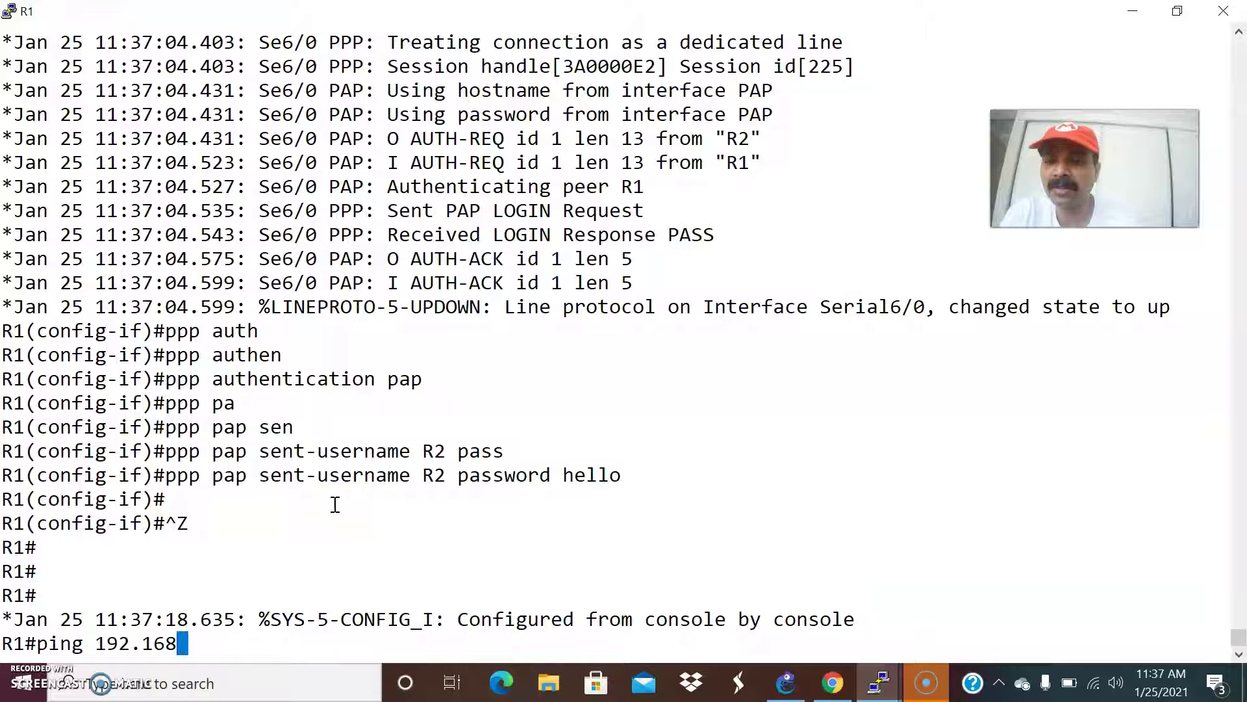
type("1..1.1")
key("Return")
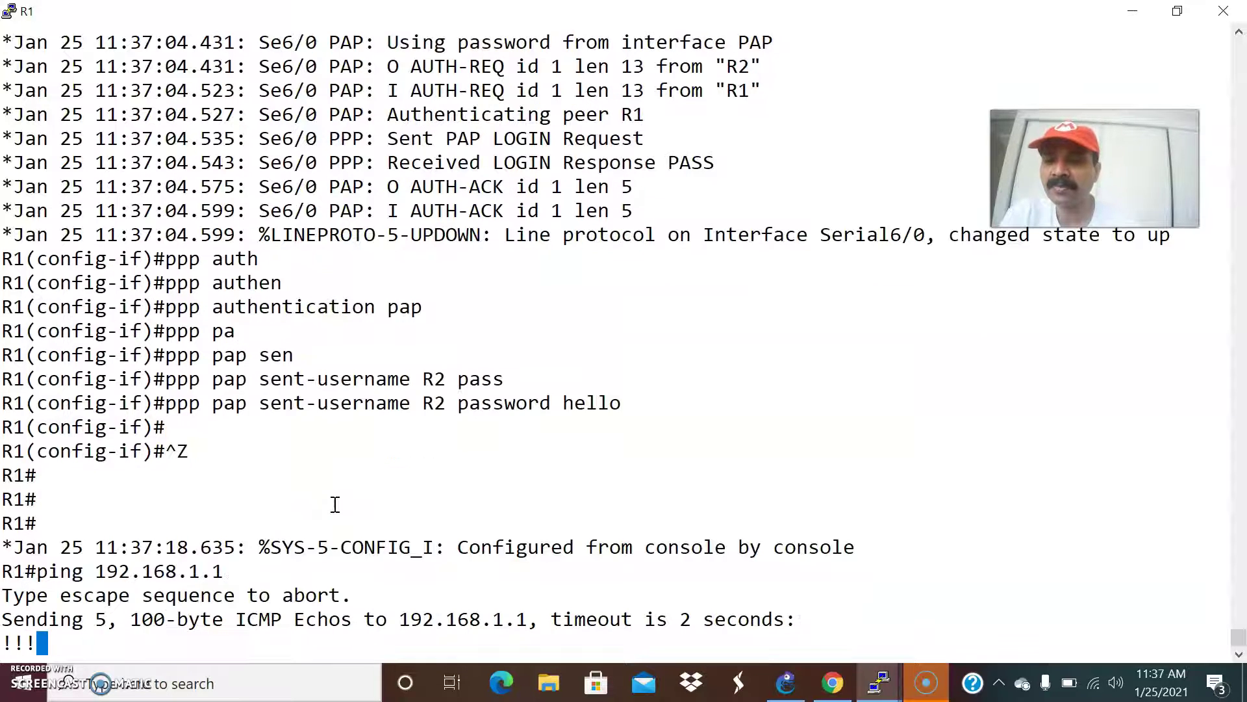
key("Up")
key("Return")
Step: Rerun PC1's ping to 172.16.20.2
key("alt+Tab")
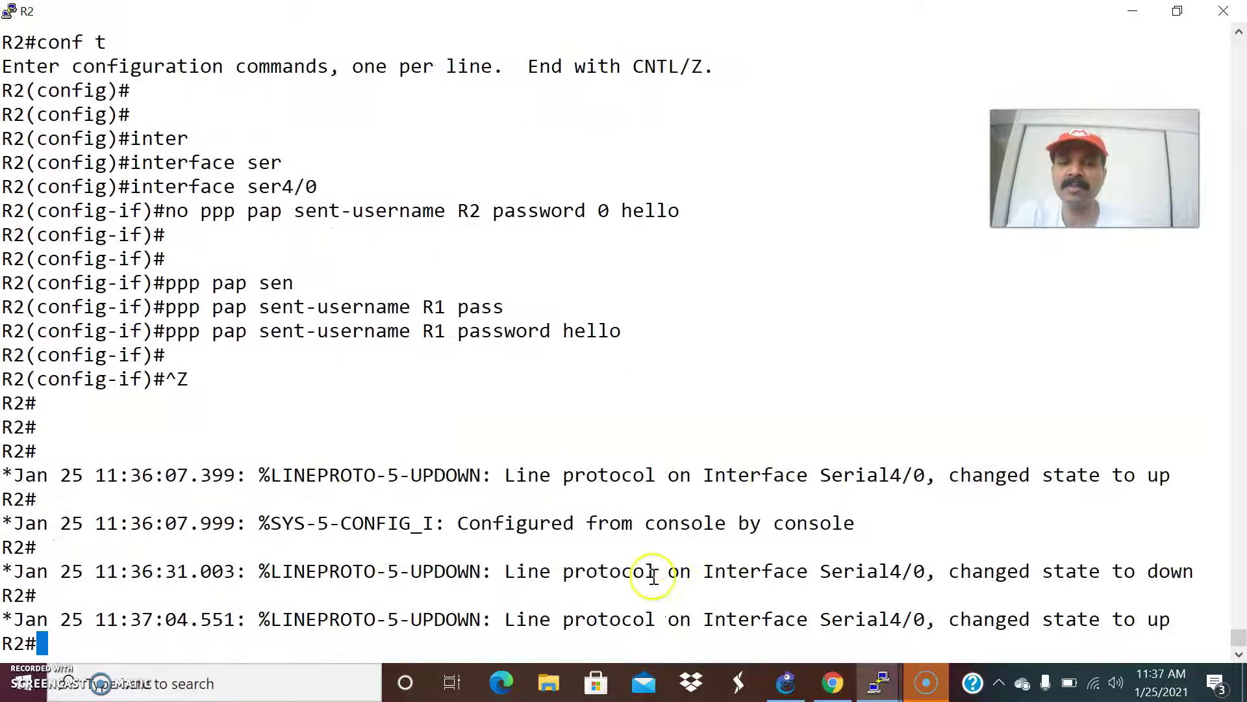
mouse_move(885, 690)
left_click(529, 608)
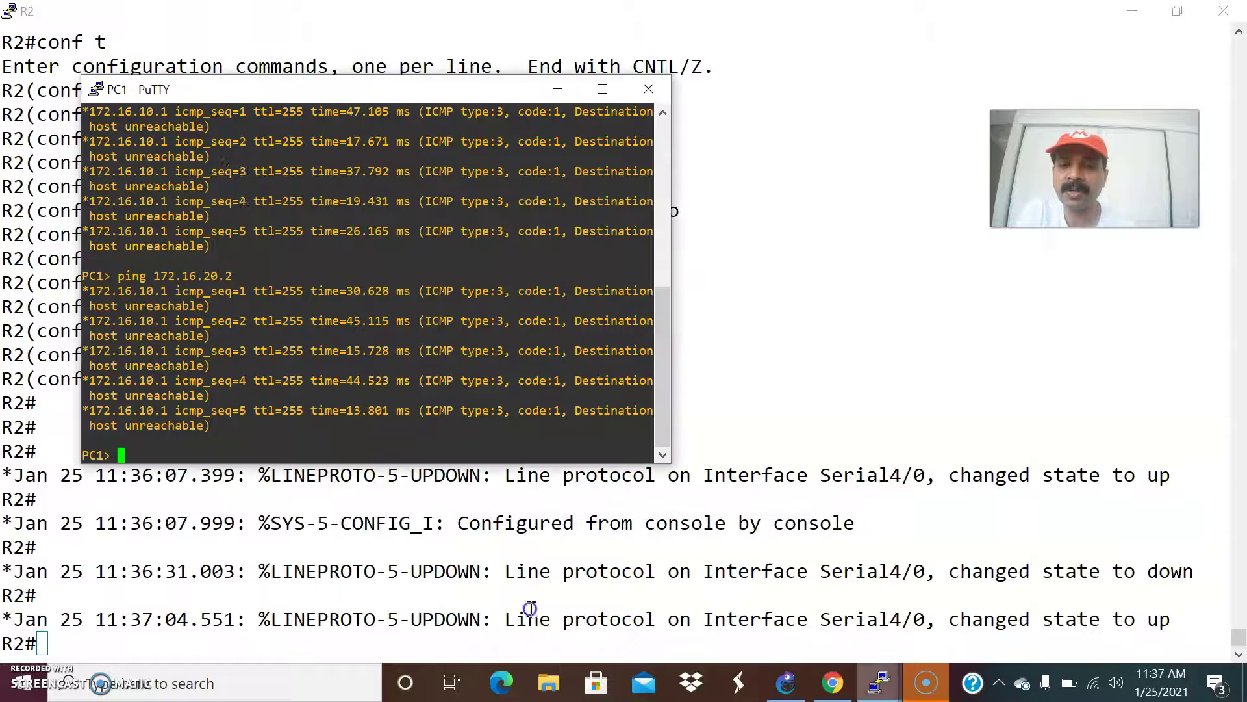
key("Up")
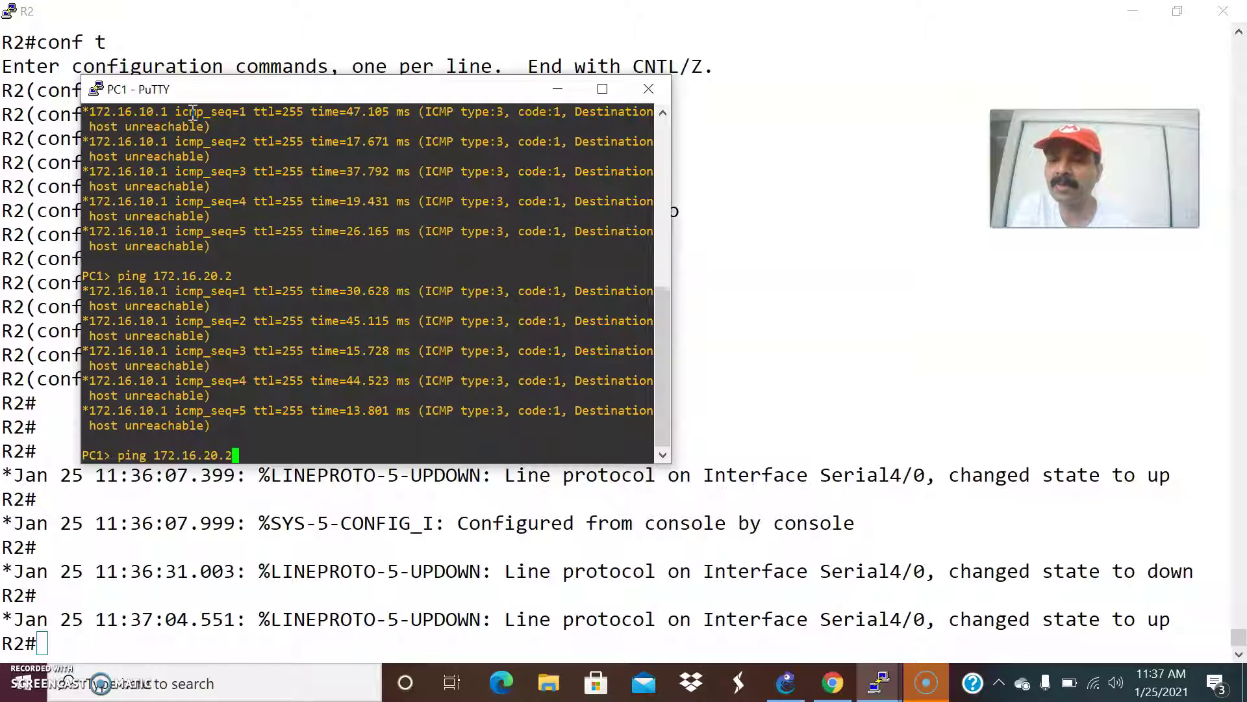
key("Return")
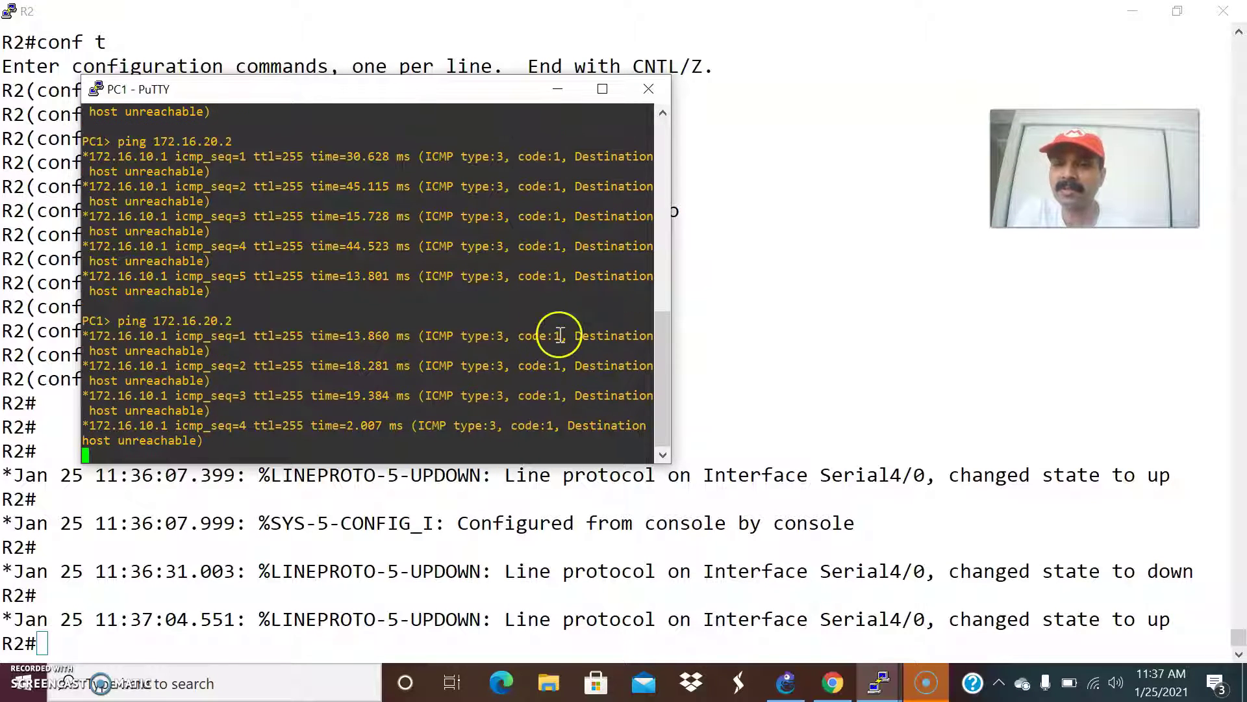
Step: Rerun PC2's ping to 172.16.10.2, which still reports host unreachable
mouse_move(880, 690)
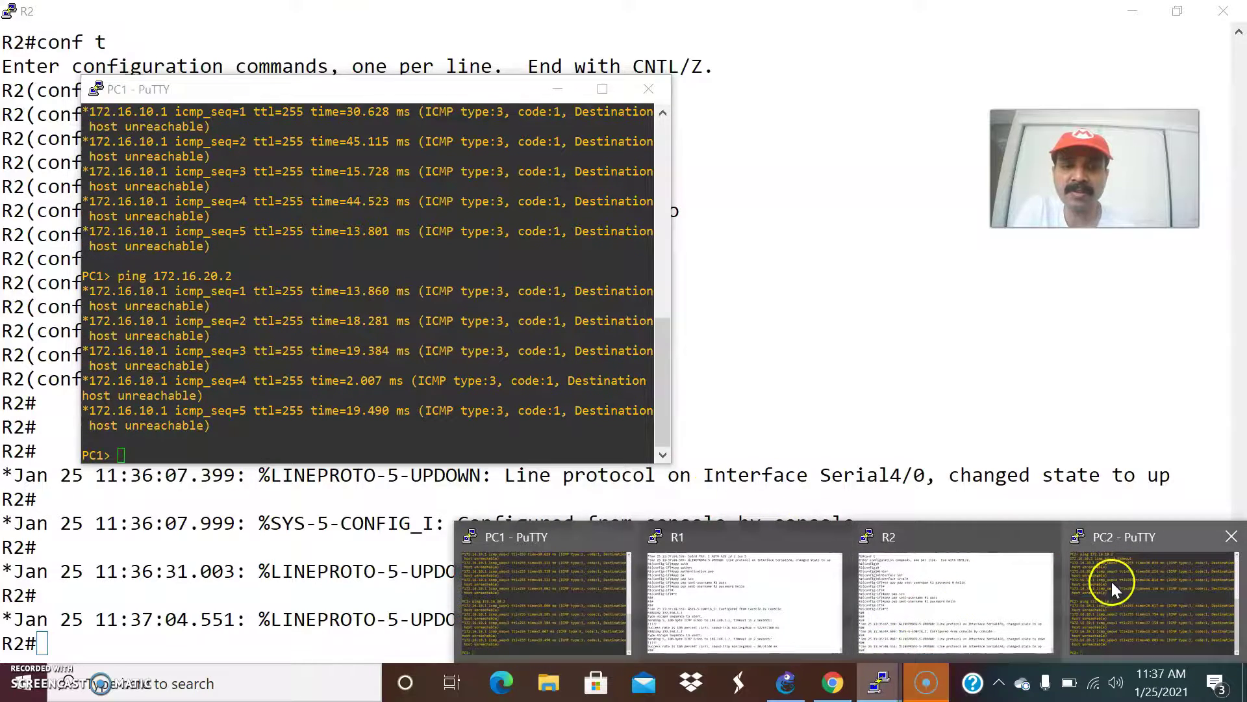
left_click(1112, 580)
key("Up")
key("Return")
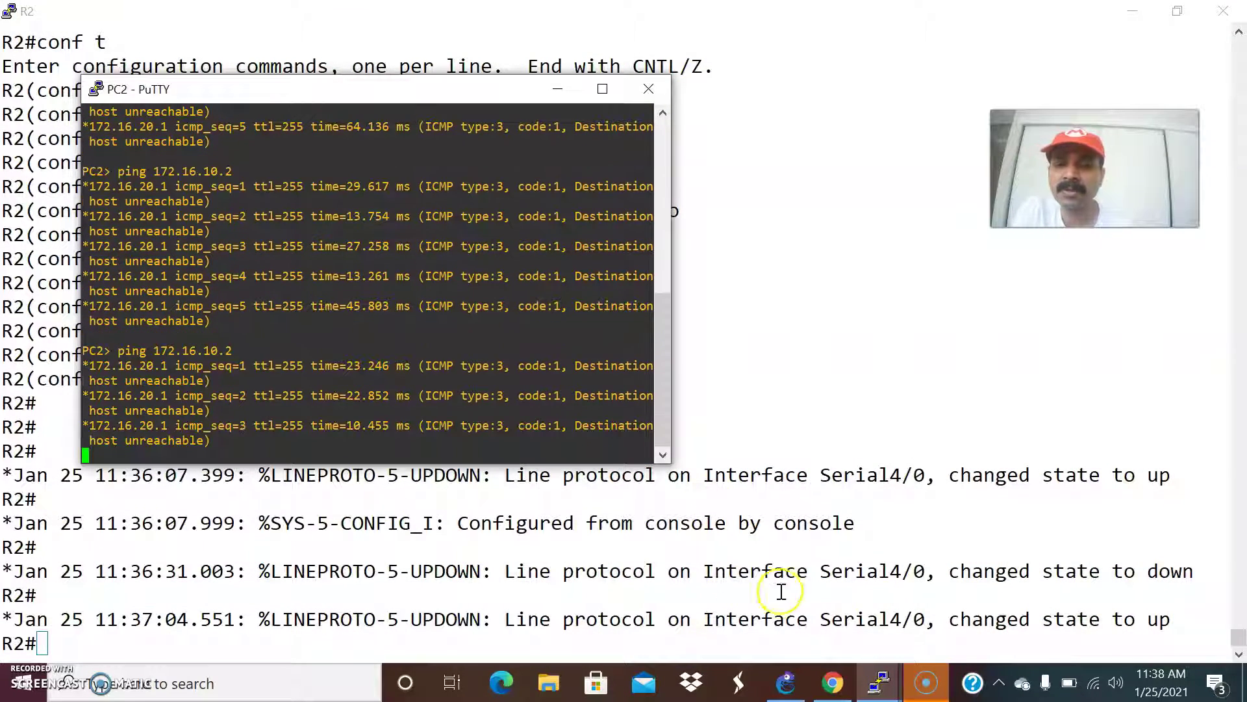
left_click(801, 554)
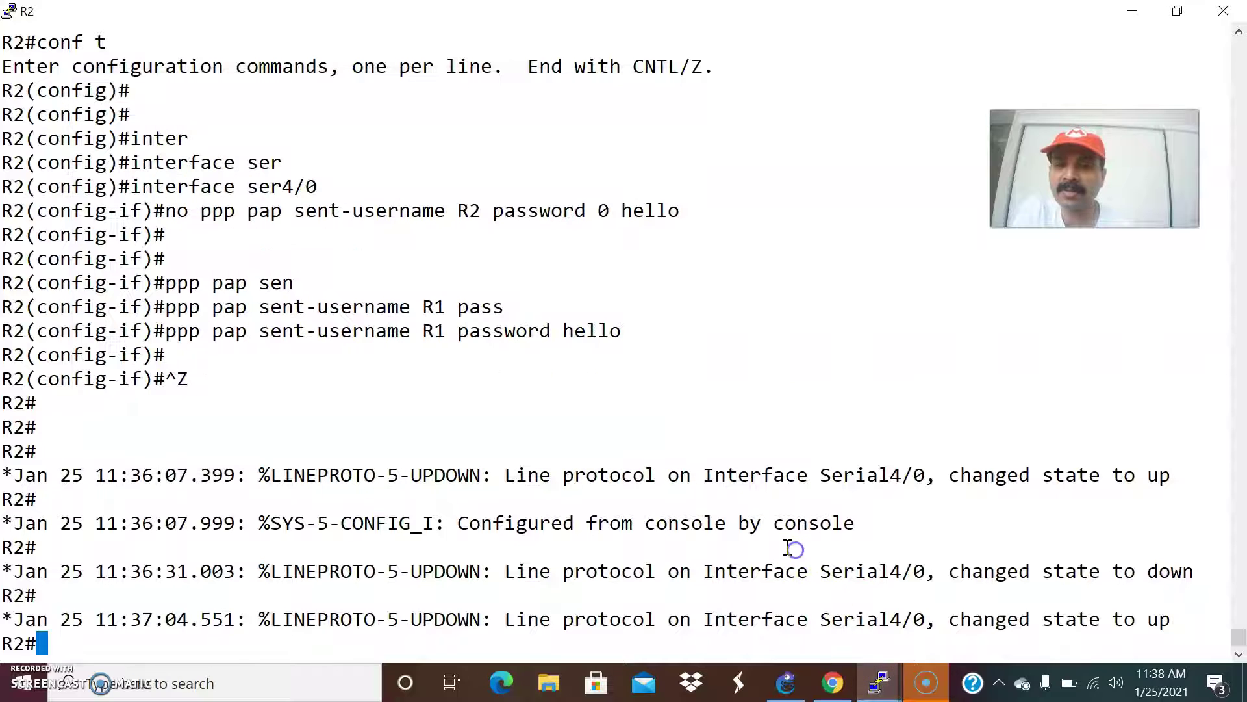
Step: Display R1's routing table with 'show ip route'
mouse_move(879, 682)
left_click(726, 595)
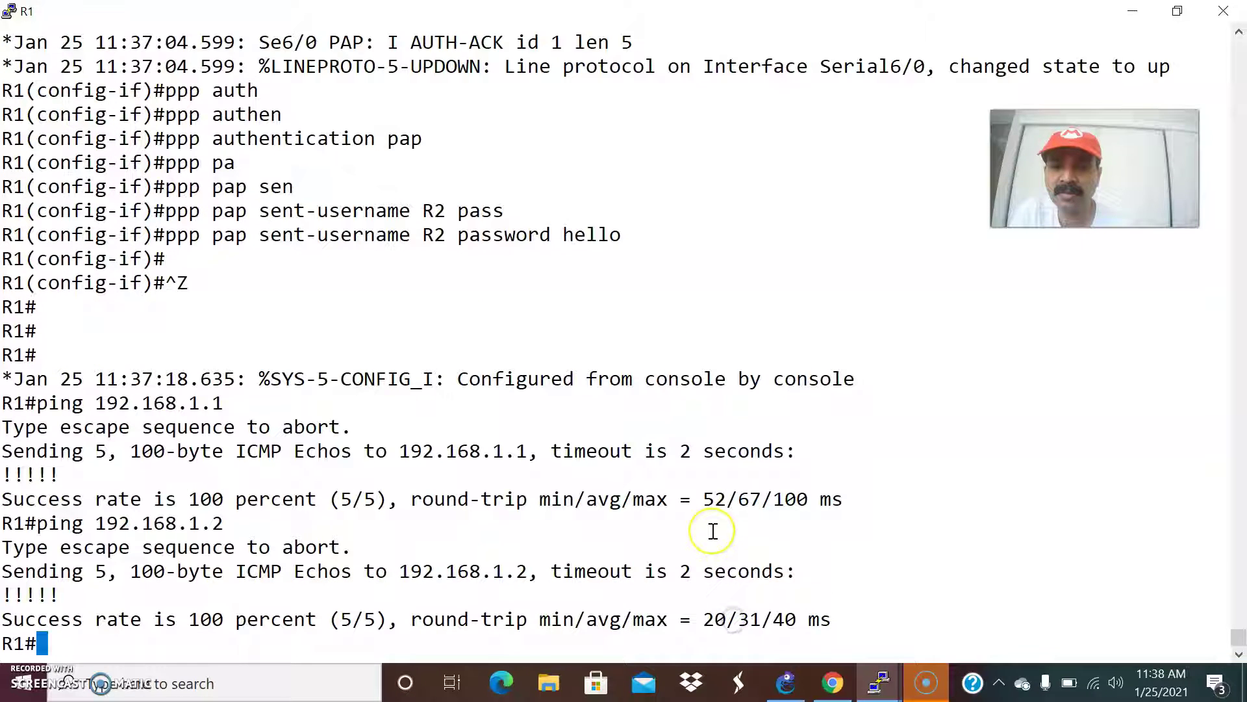
key("Return")
key("Return")
key("Return")
key("Return")
key("Return")
key("Return")
key("Return")
type("show ip route")
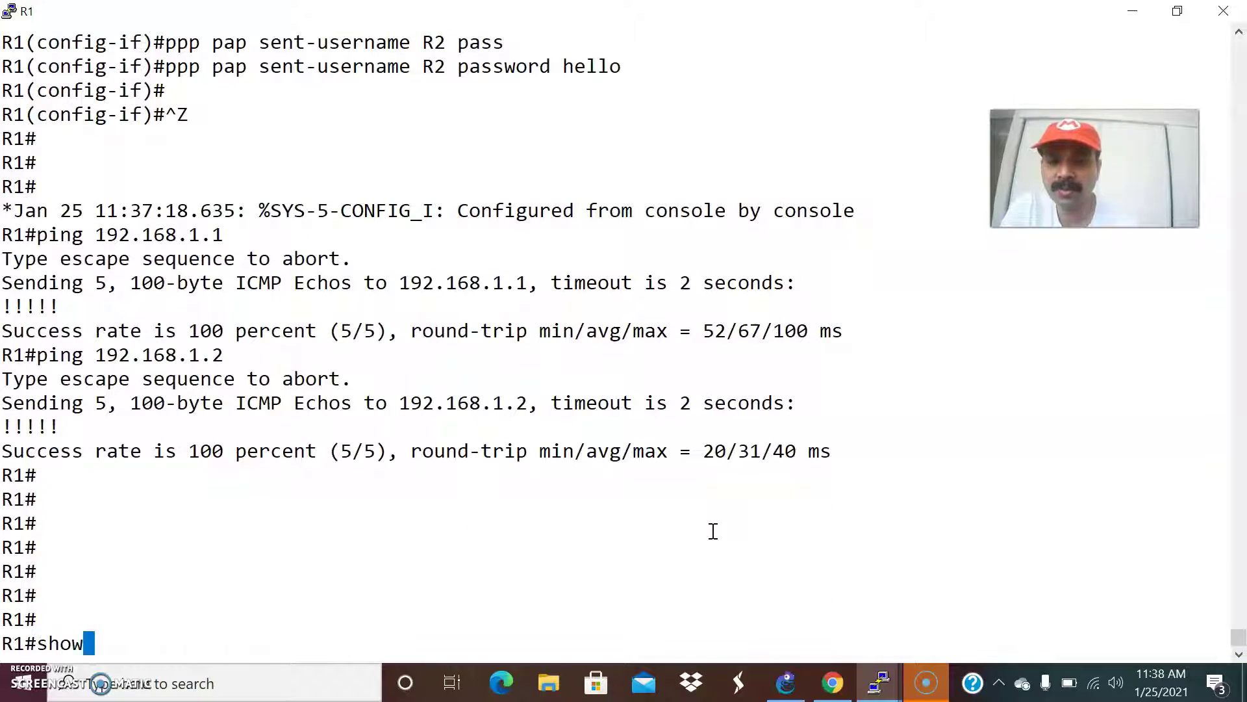
key("Return")
key("Return")
key("Return")
key("Return")
key("Return")
key("Return")
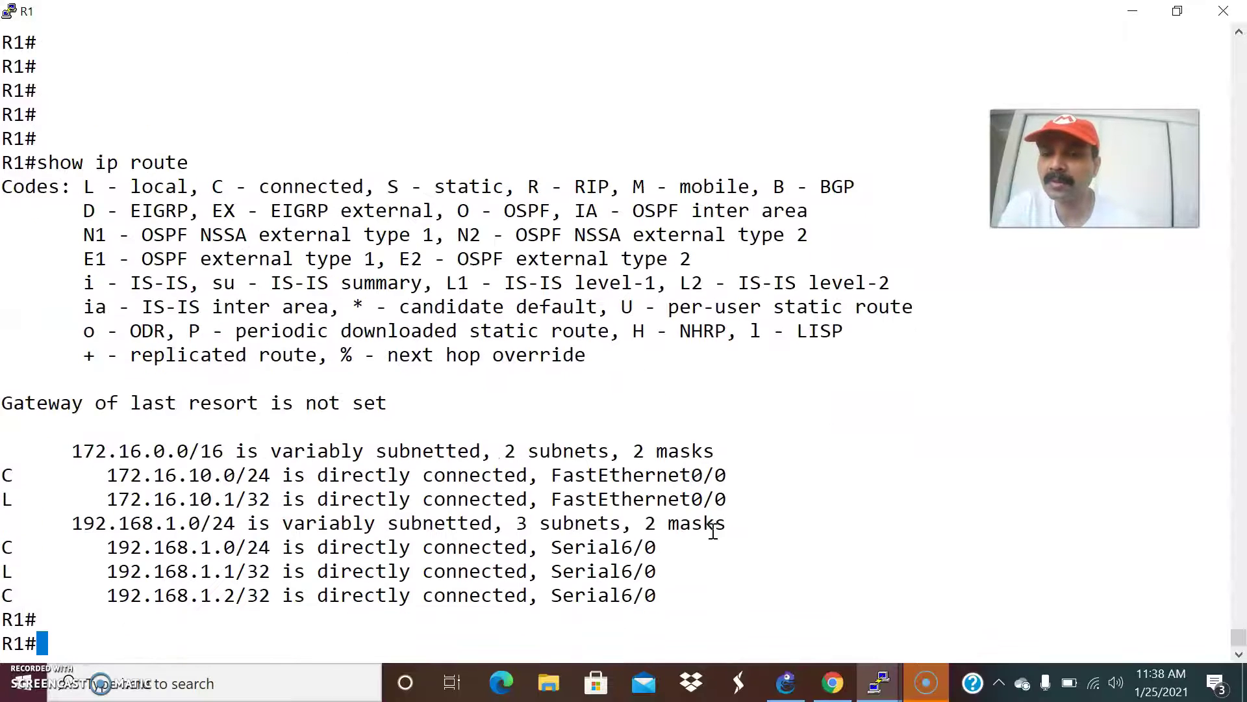
Step: Clear the PPP statistics on R1 and then on R2
type("clear ppp st")
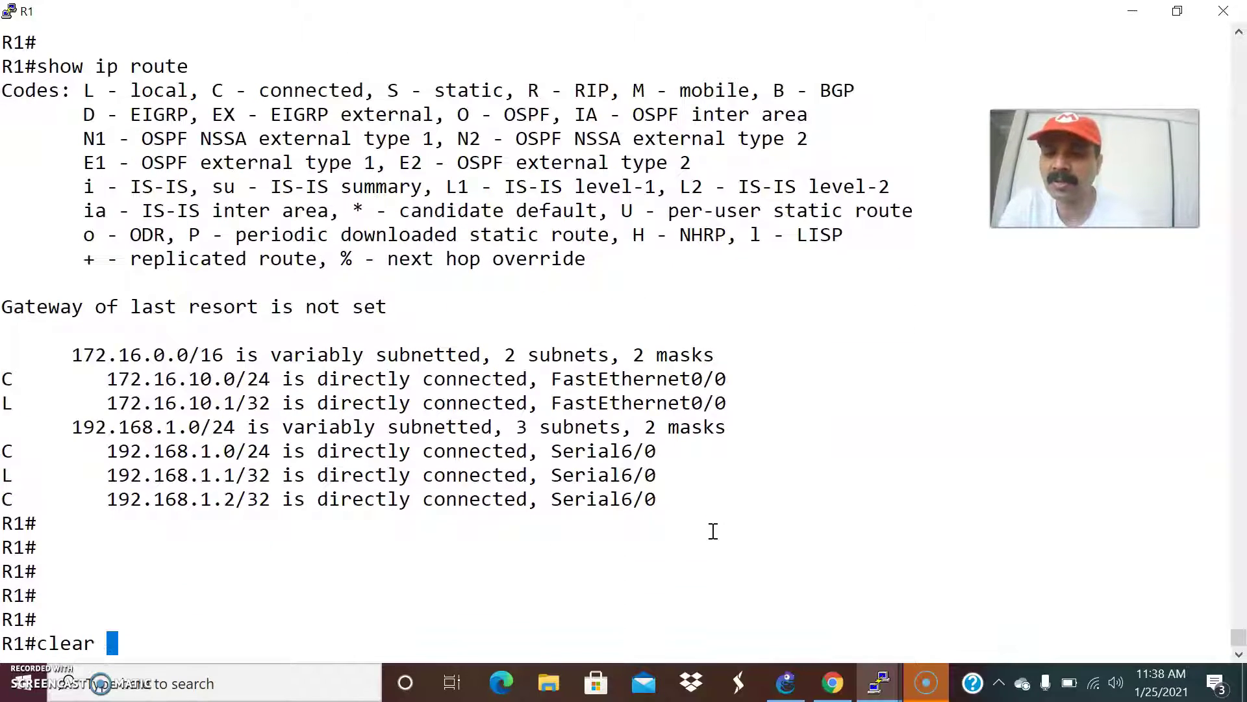
key("Tab")
key("Return")
key("Return")
key("Return")
key("Return")
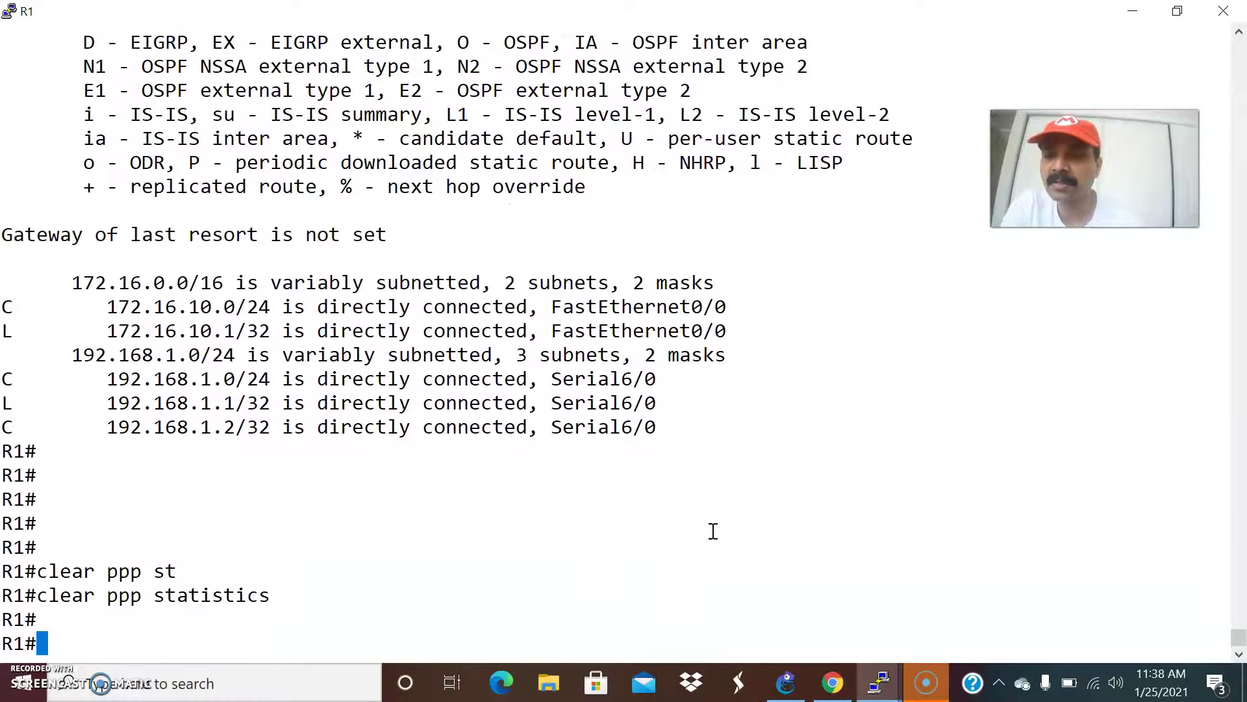
mouse_move(880, 682)
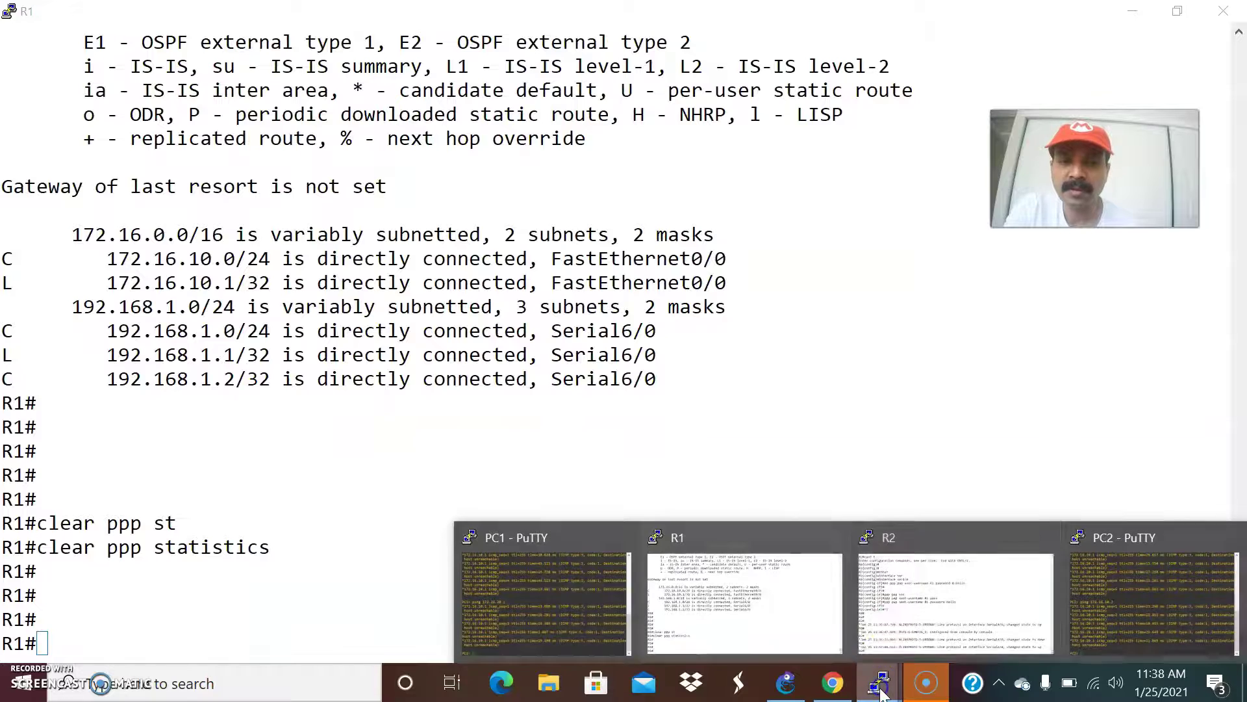
left_click(869, 606)
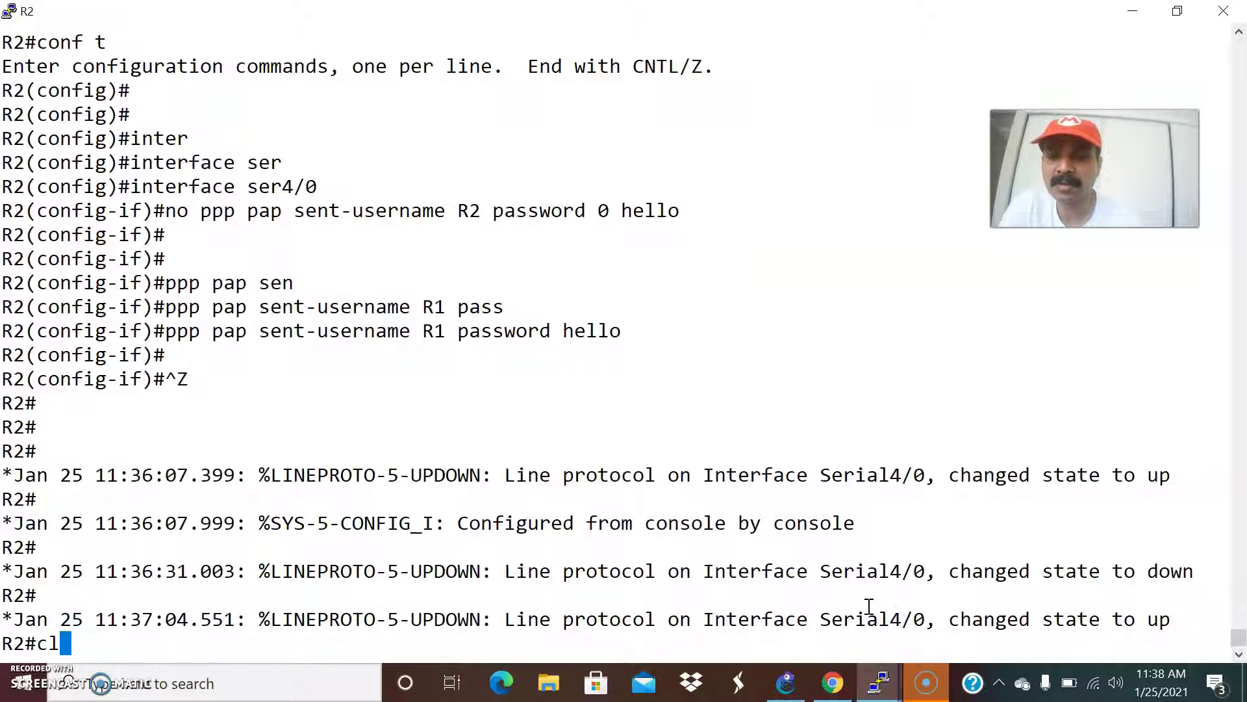
type("clear ppp stqa")
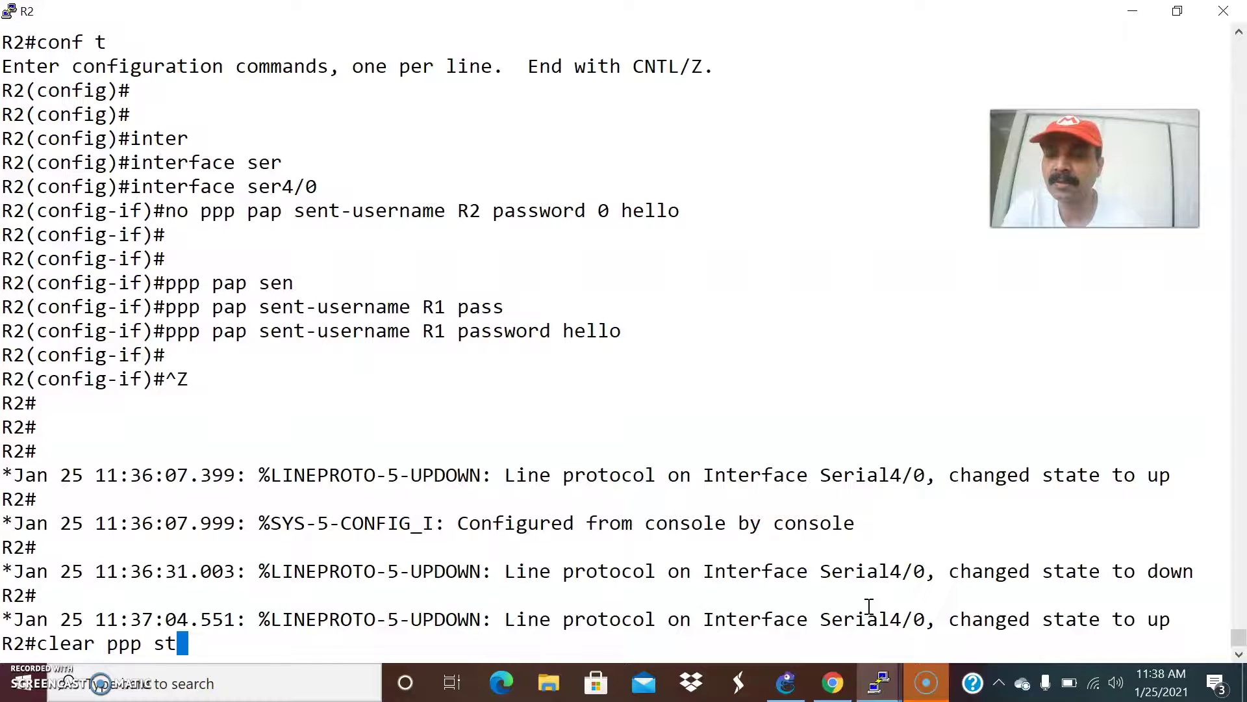
key("Tab")
key("Return")
key("Return")
key("Return")
key("Return")
key("Return")
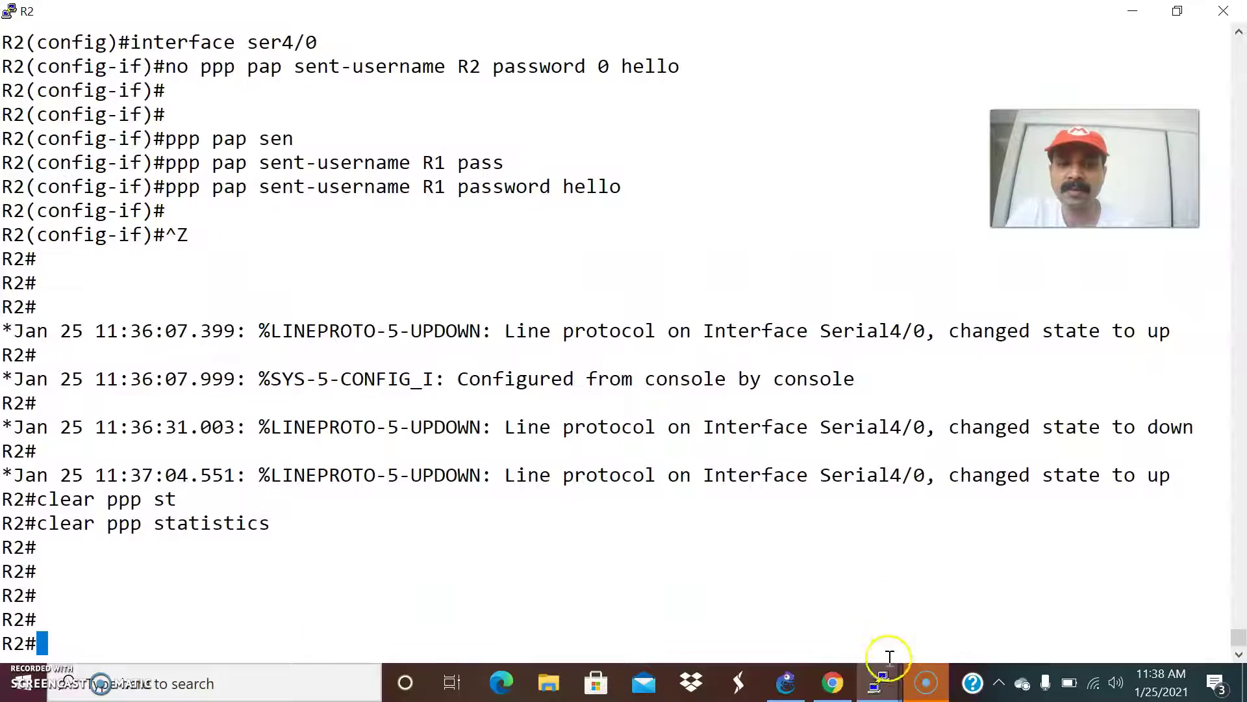
Step: Ping the gateway 172.16.10.1 from PC1
mouse_move(880, 678)
left_click(565, 656)
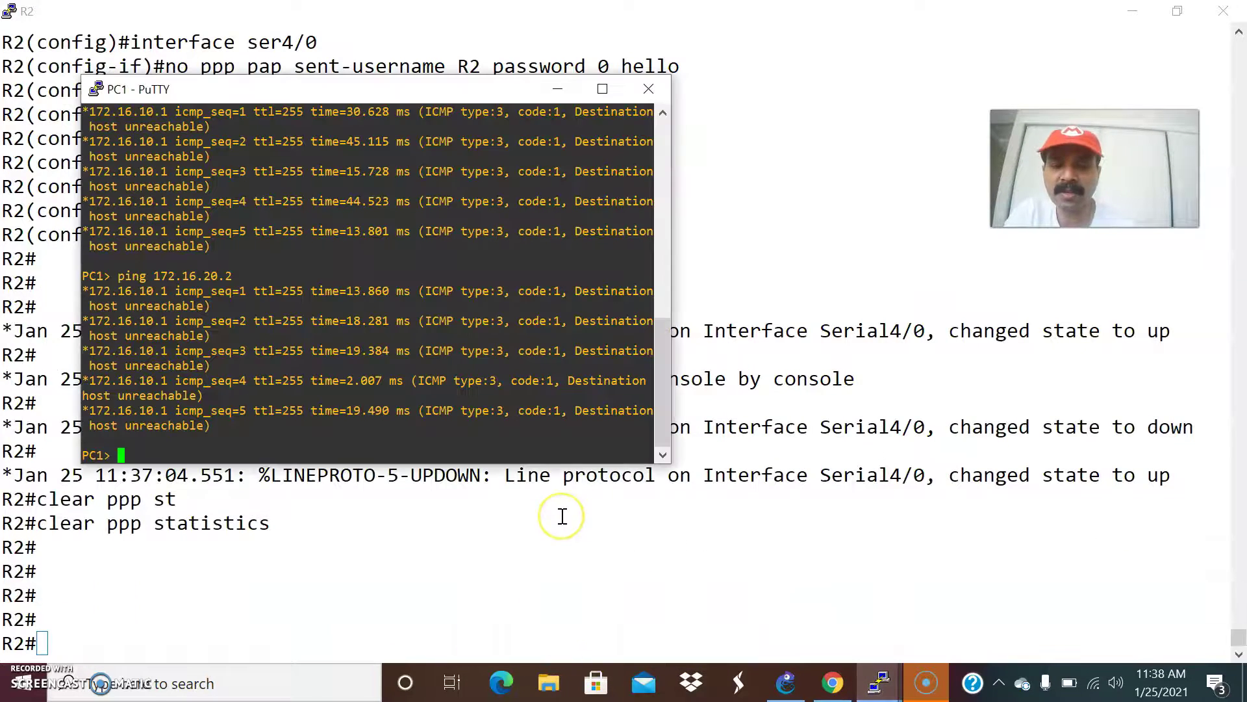
key("Return")
key("Return")
key("Return")
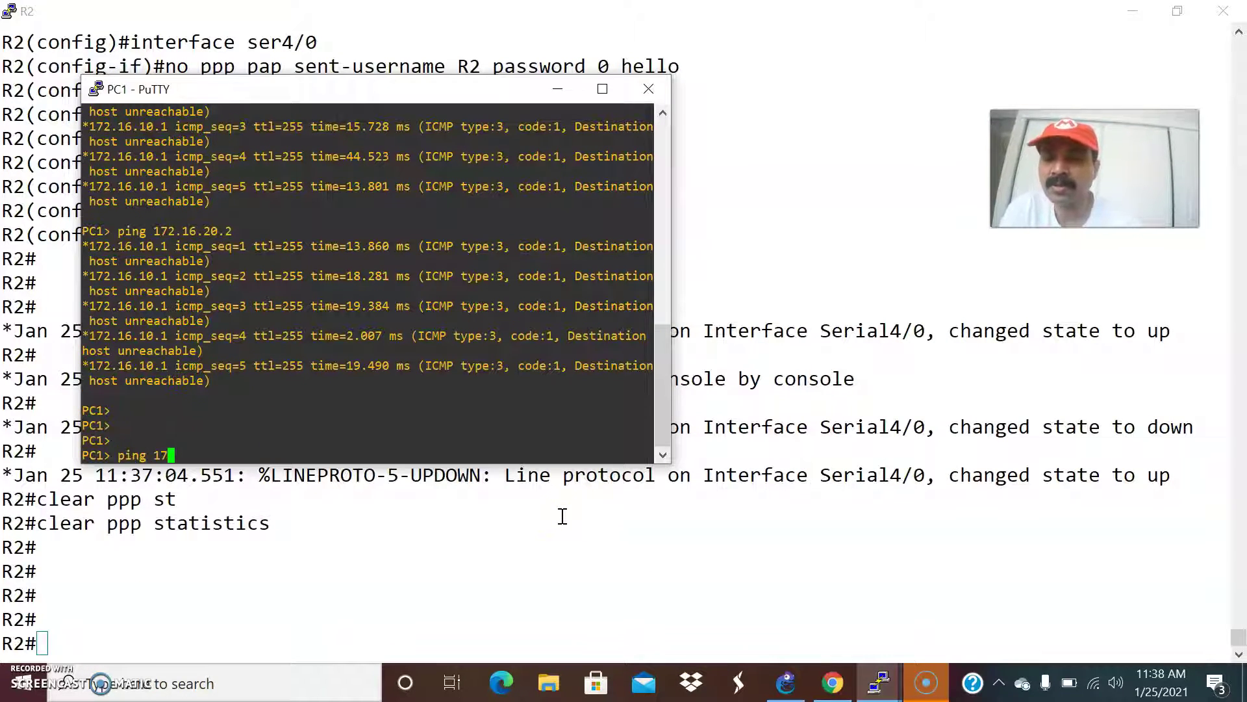
type("ping 172.16.10.1")
key("Return")
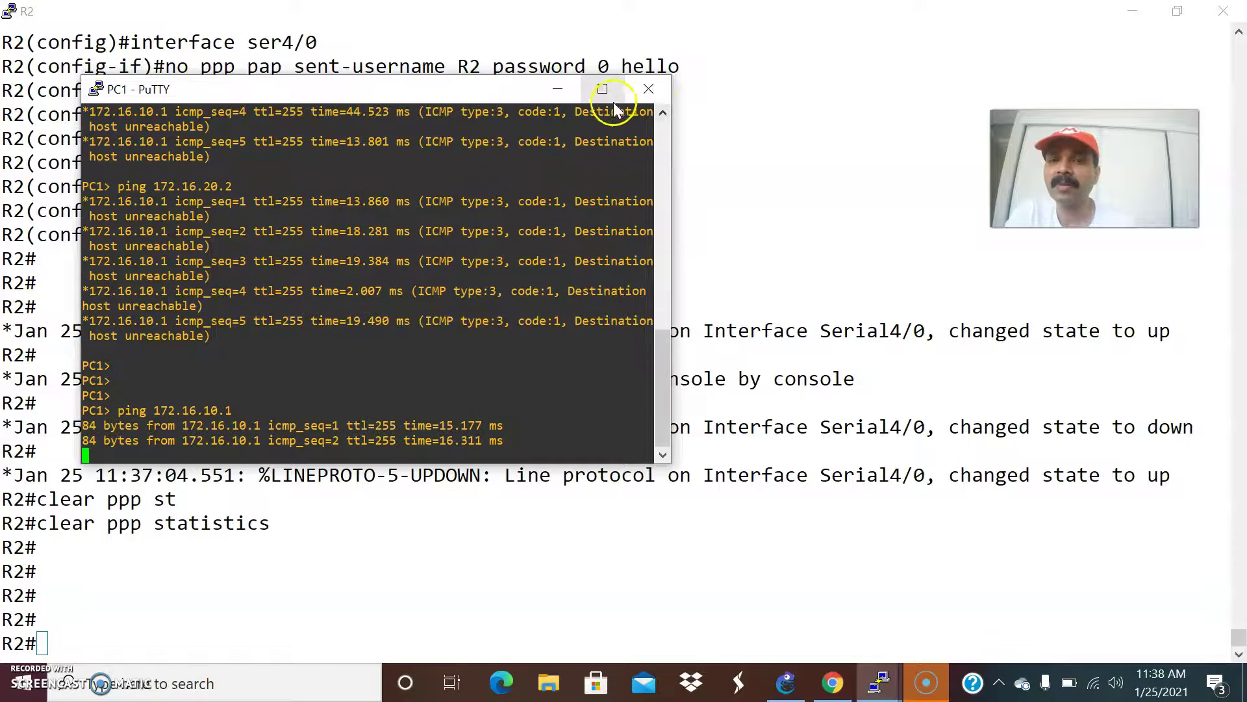
Step: Maximize PC1's console and ping PC2 at 172.16.20.2
left_click(602, 89)
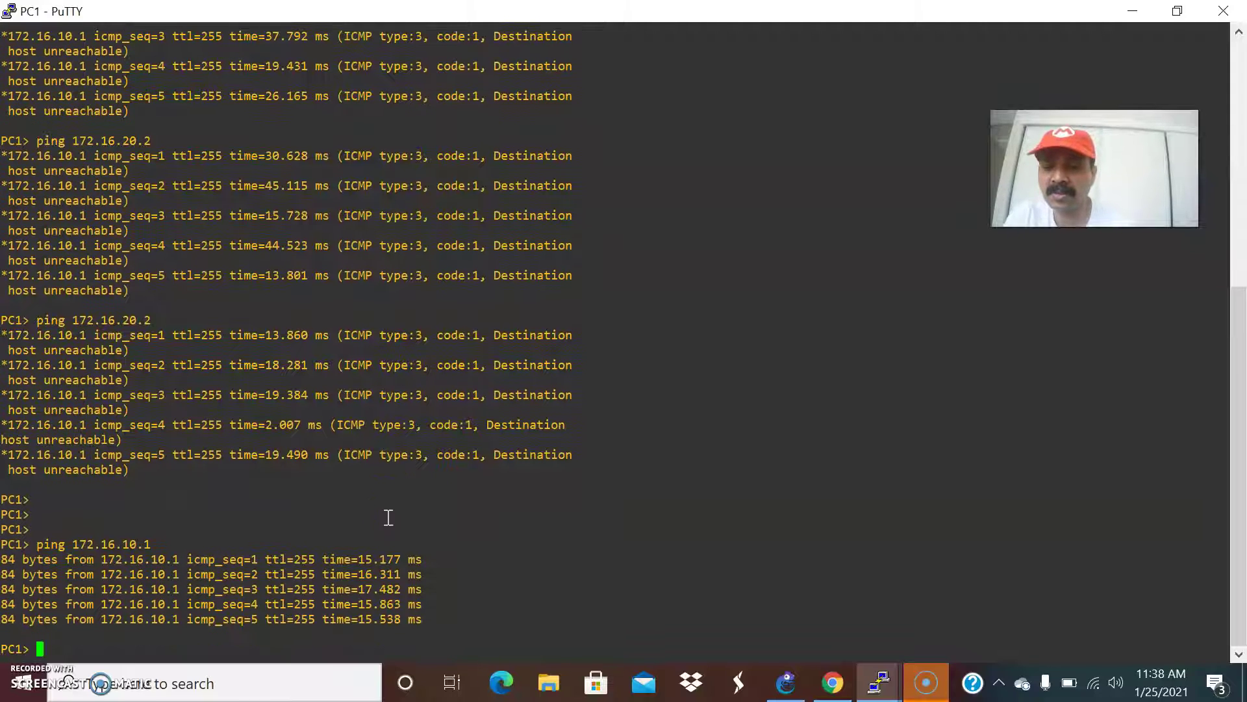
key("Return")
key("Up")
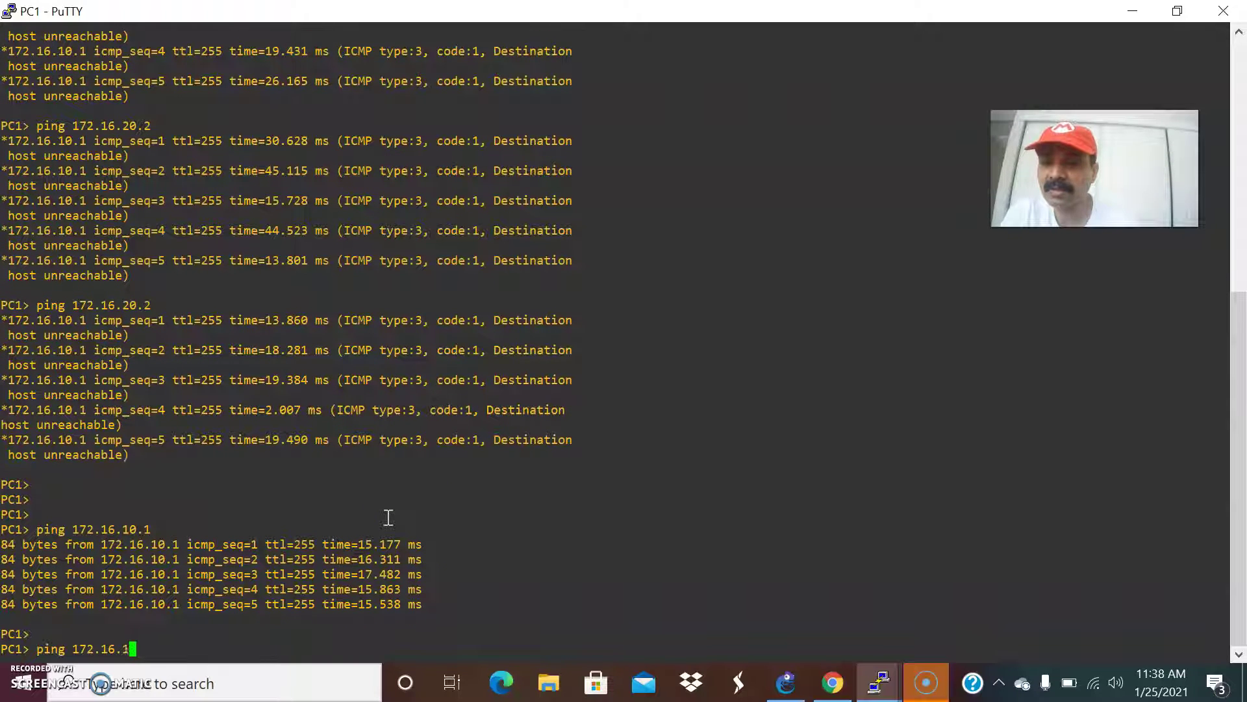
type(".20")
key("Return")
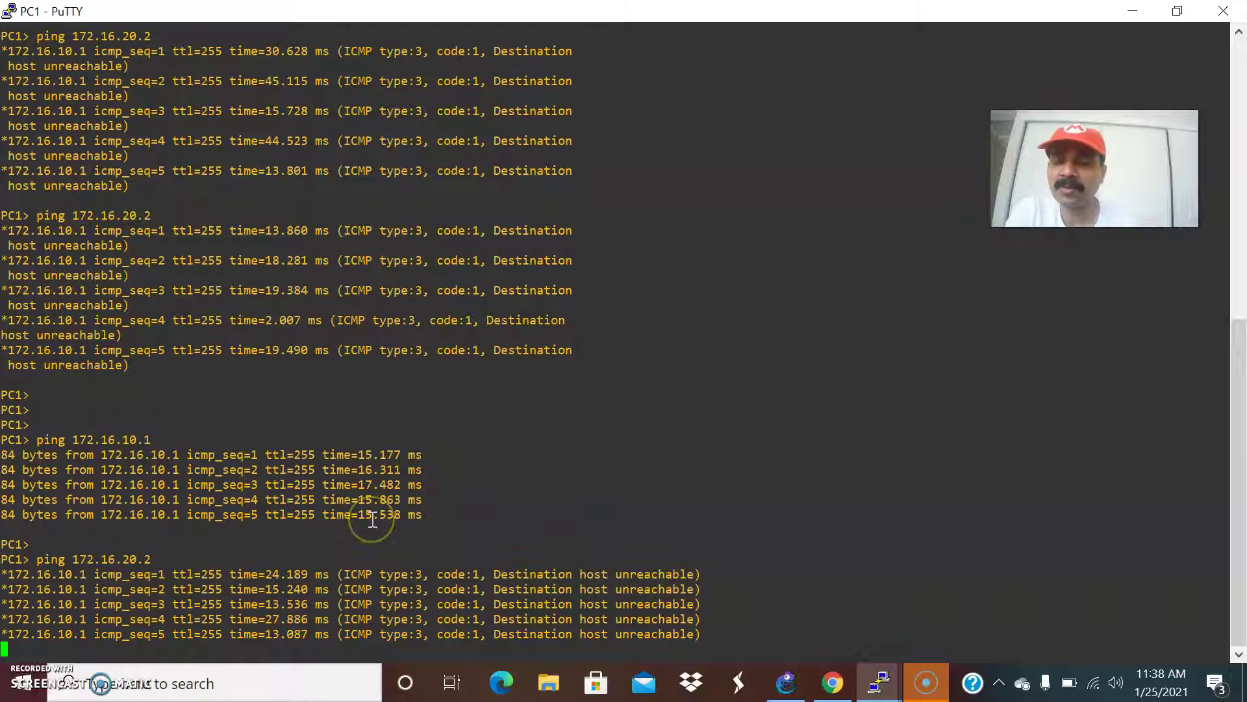
Step: Ping 172.16.20.2 from R1, which fails at 0 percent
mouse_move(891, 676)
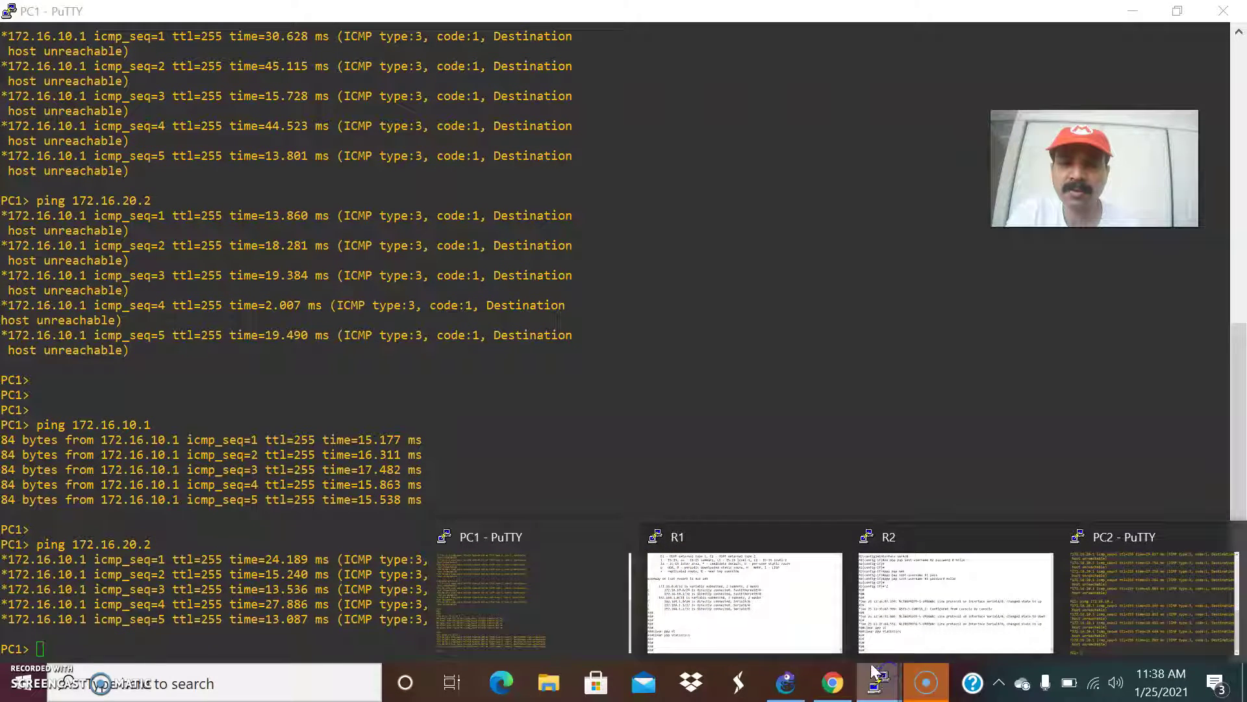
left_click(734, 601)
type("ping 172")
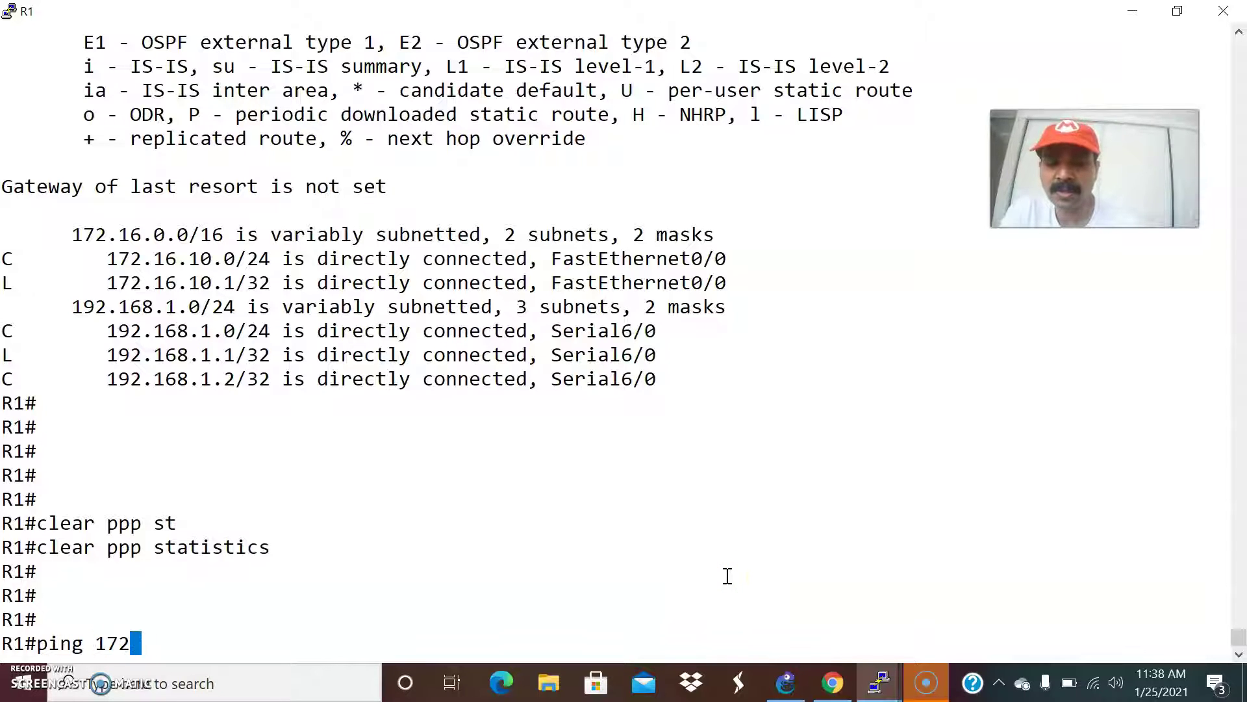
type(".16.20.2")
key("Return")
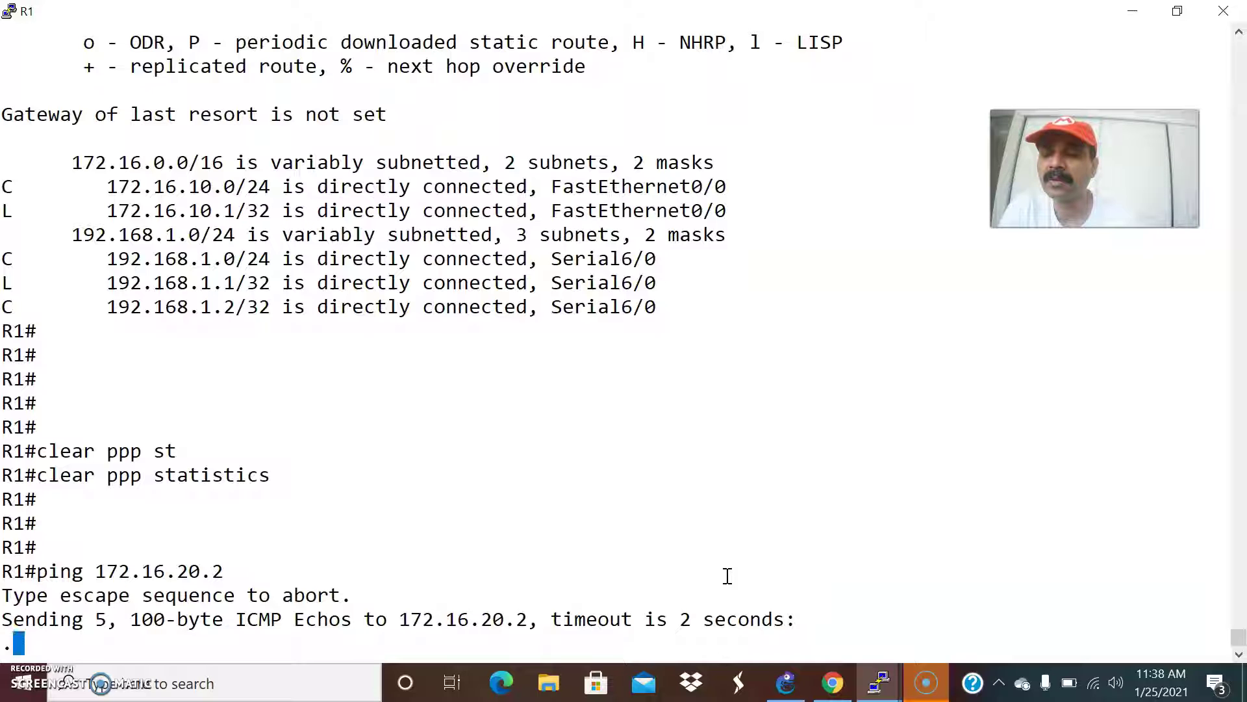
Step: Check the GNS3 topology, then list route lines with 'show run | inc route' on R1
left_click(786, 682)
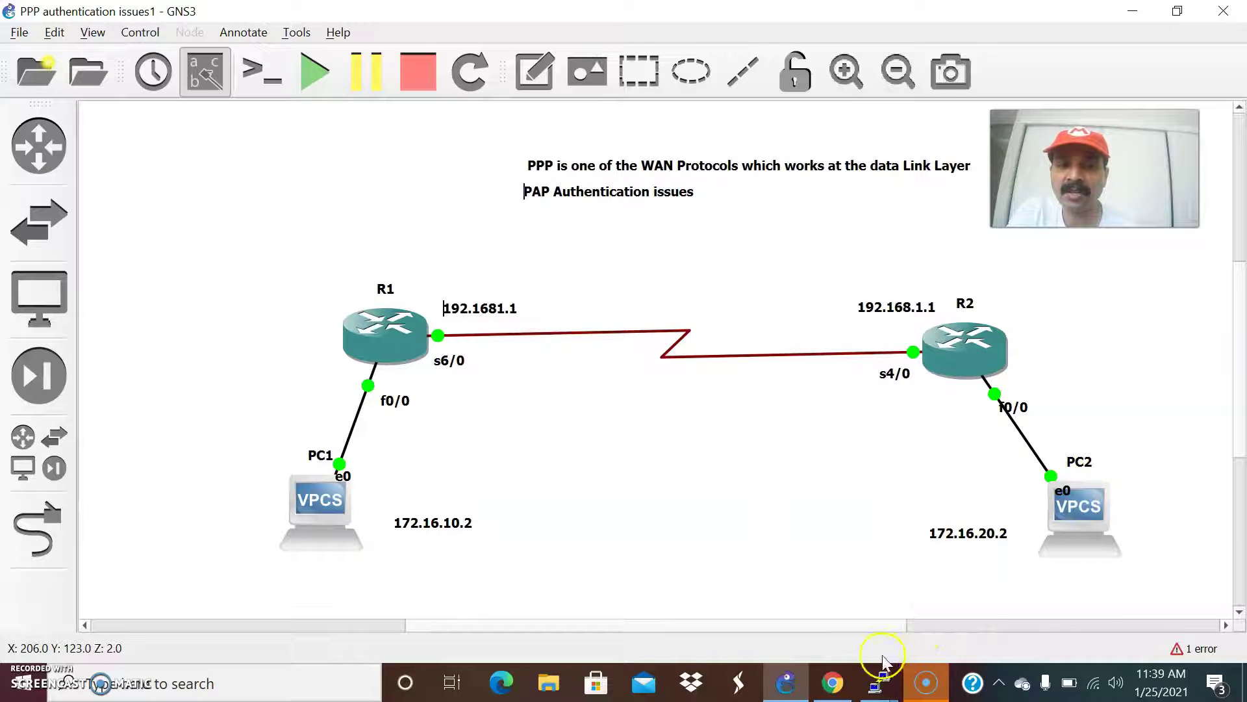
mouse_move(878, 676)
left_click(754, 588)
type("show run | inc route")
key("Return")
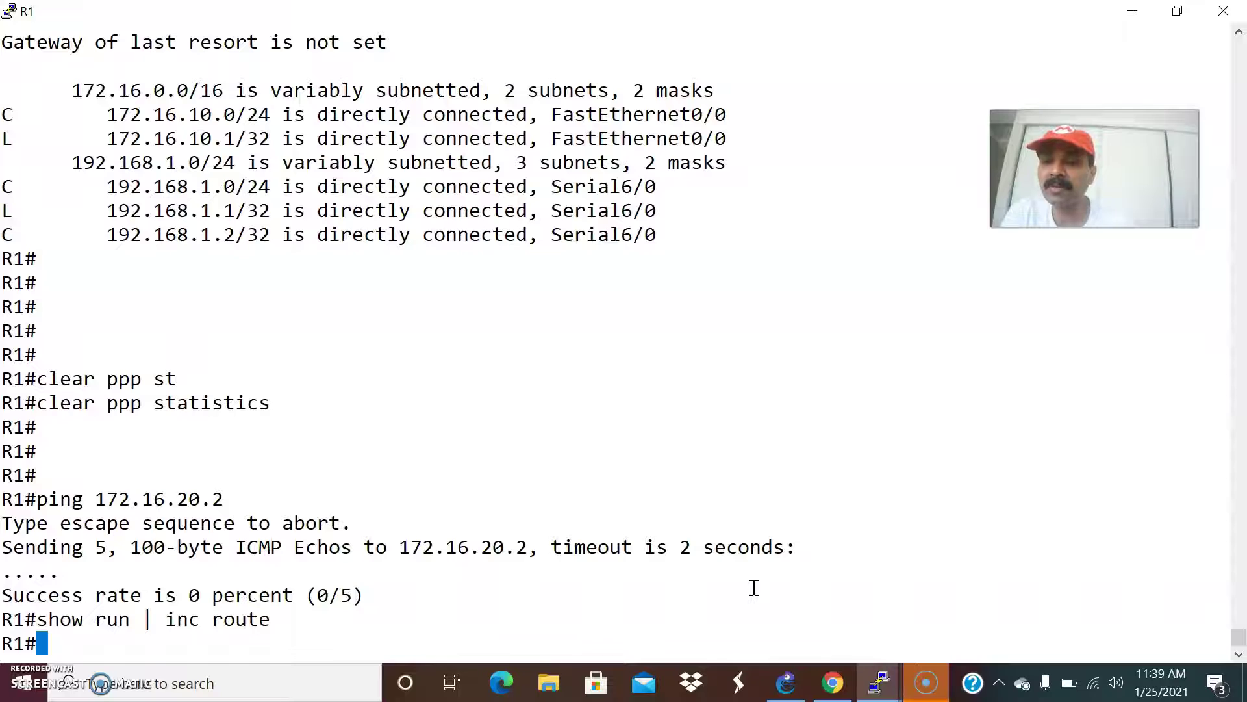
Step: Enter a static route to 172.16.20.0 255.255.255.0 via 192.168.1.1, rejected as R1's own address
type("conf t")
key("Return")
key("Return")
key("Return")
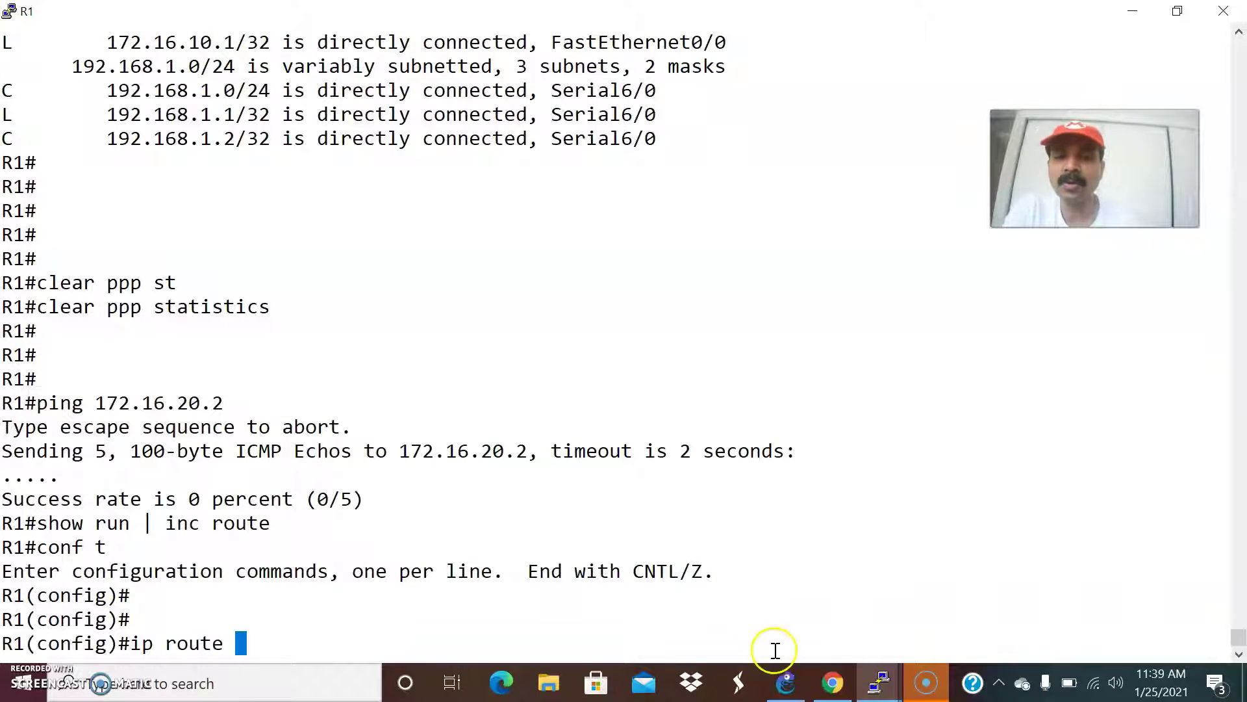
left_click(786, 682)
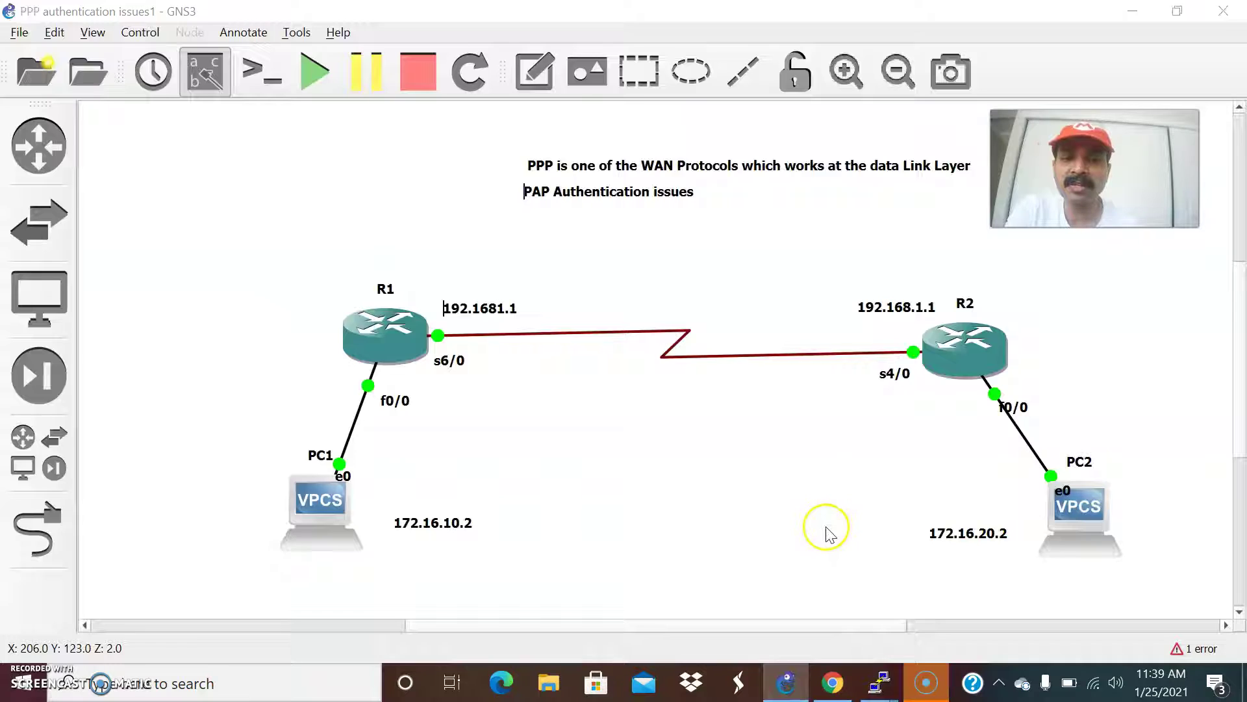
key("alt+Tab")
type("ip route ")
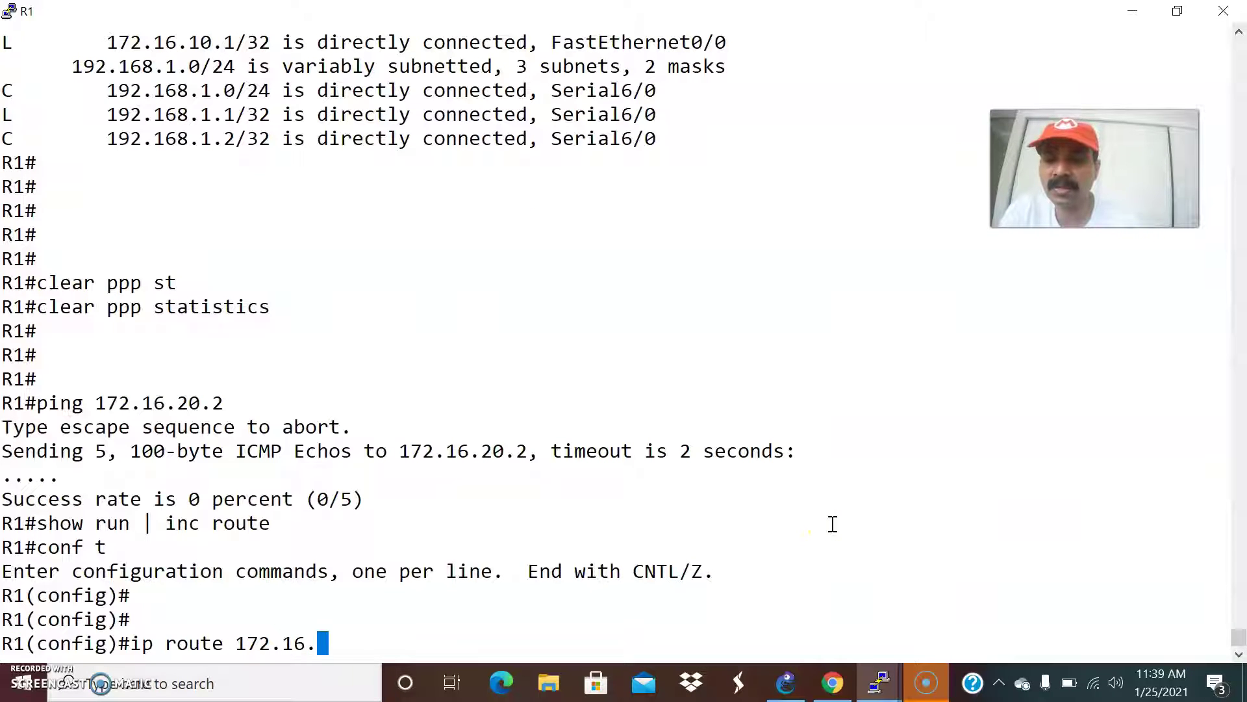
type("172.16.20.0 255")
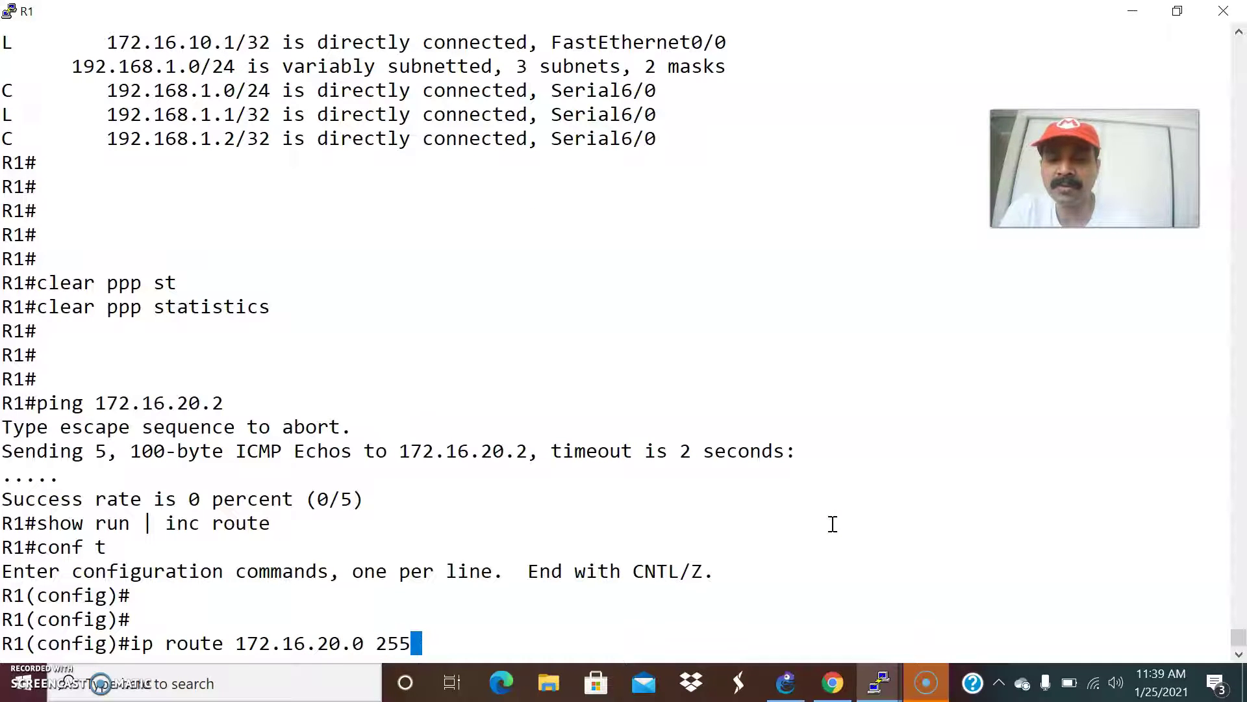
type(".255.255.0")
key("alt+Tab")
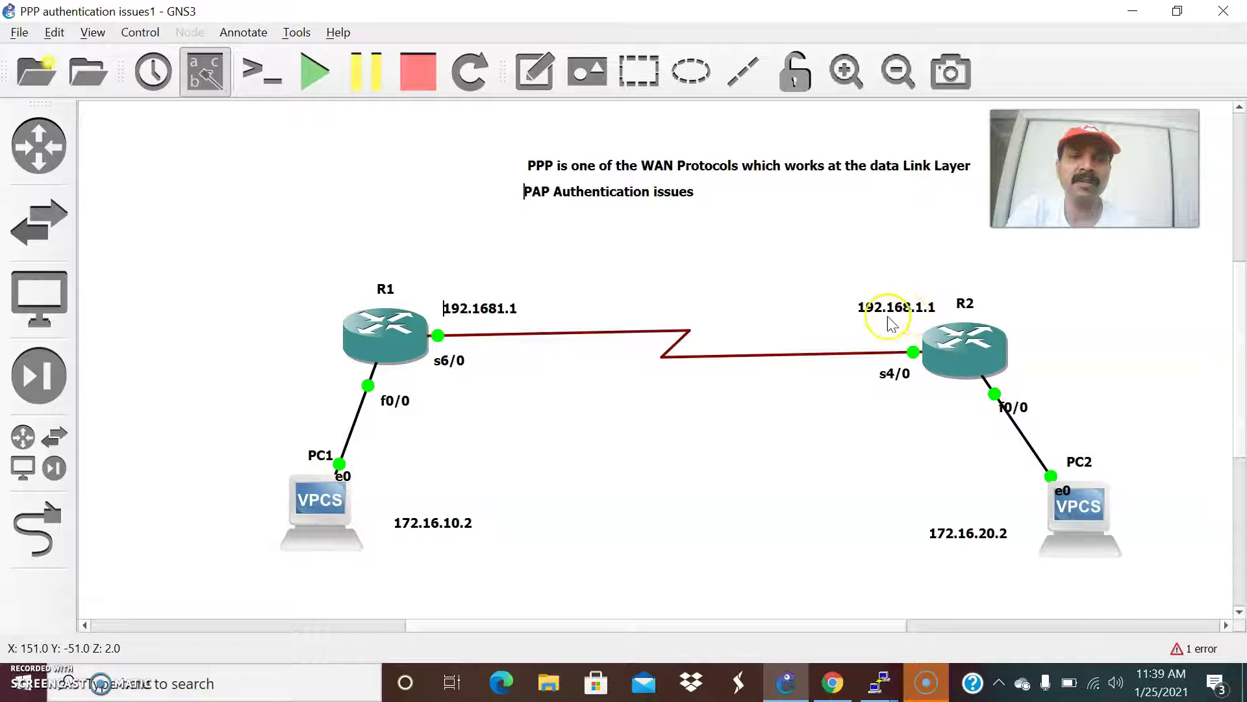
key("alt+Tab")
type("192.168.1.1")
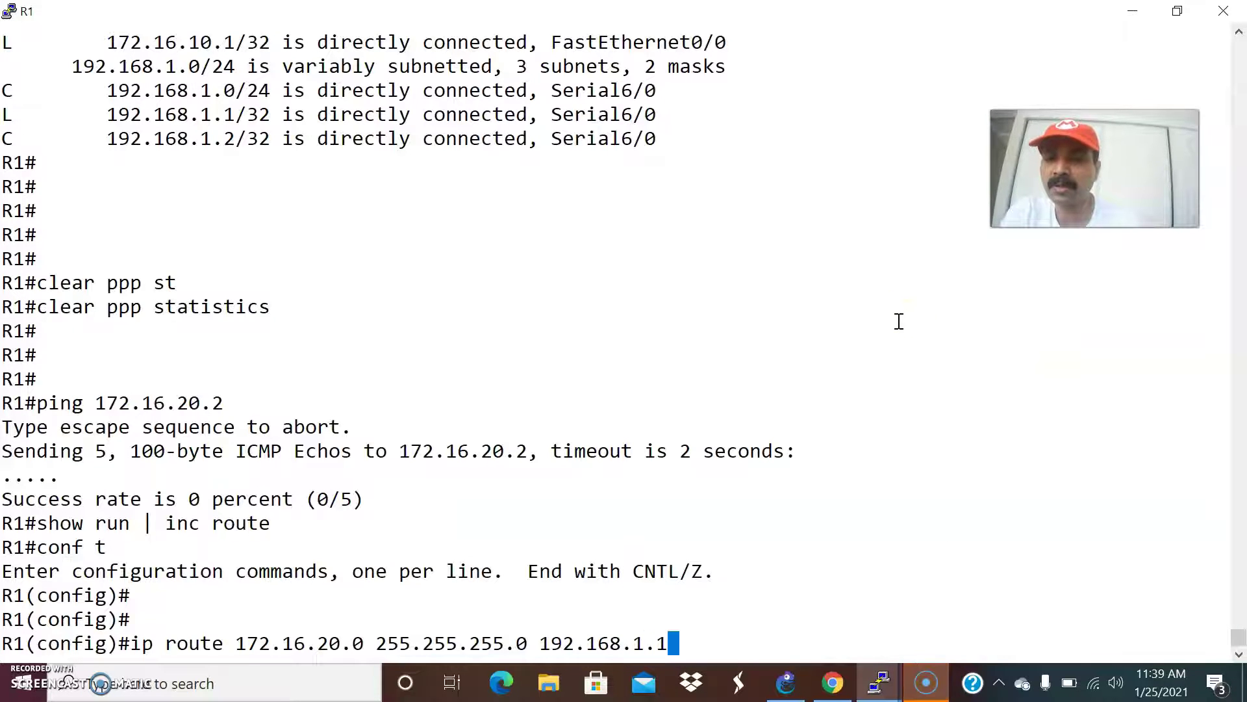
key("Return")
key("Return")
key("ctrl+z")
key("Return")
Step: Reapply the static route to 172.16.20.0/24 with next hop 192.168.1.2
type("conf t")
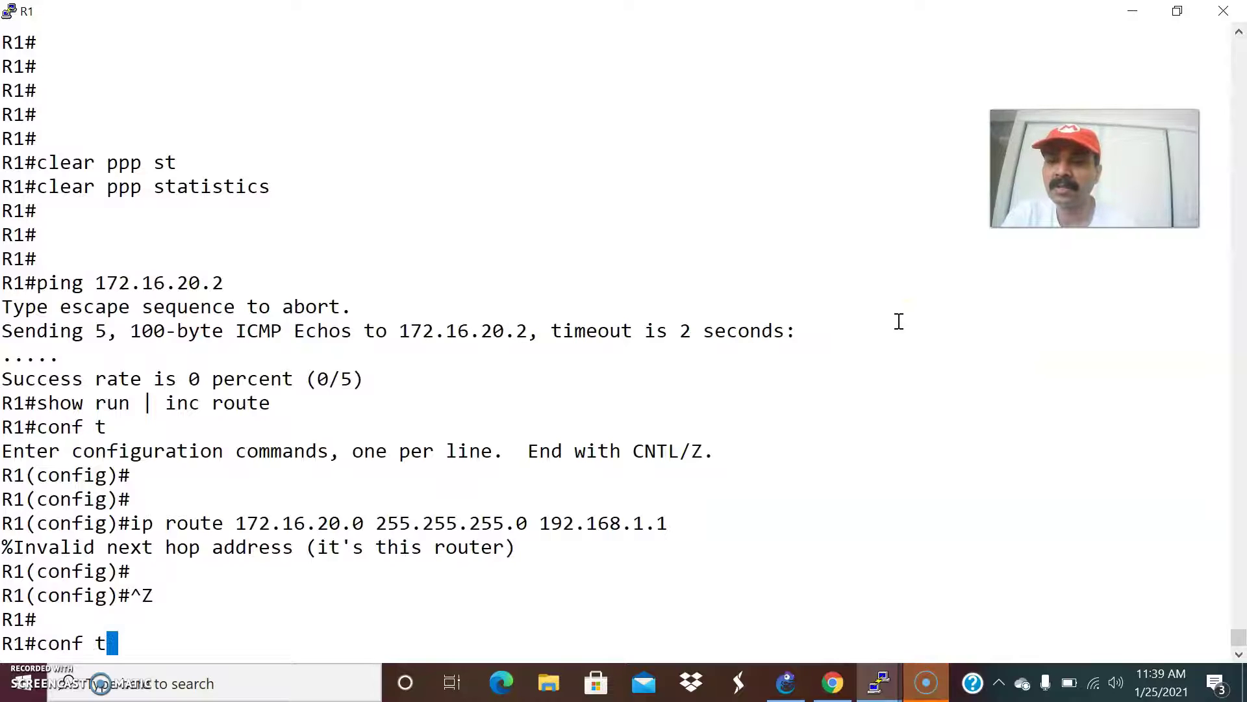
key("BackSpace")
key("Up")
key("Up")
key("Up")
key("Down")
key("Down")
key("Return")
key("Up")
key("Up")
key("Down")
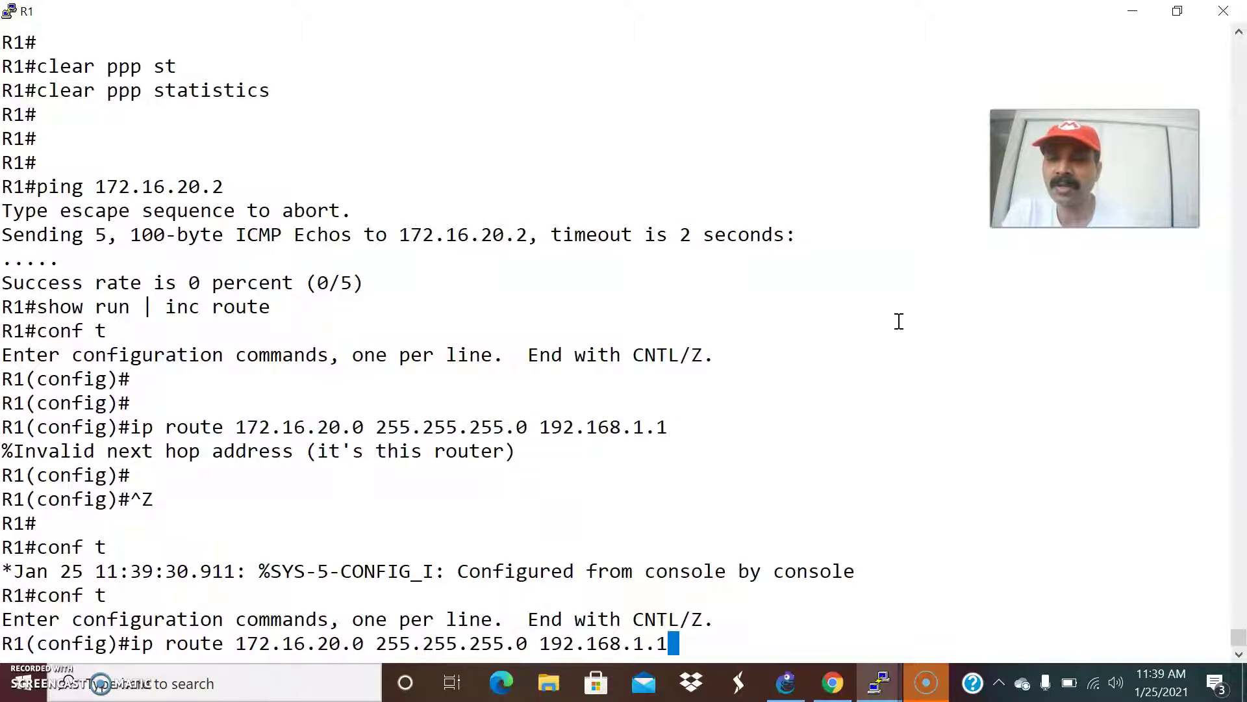
key("Return")
key("ctrl+z")
key("Return")
key("Return")
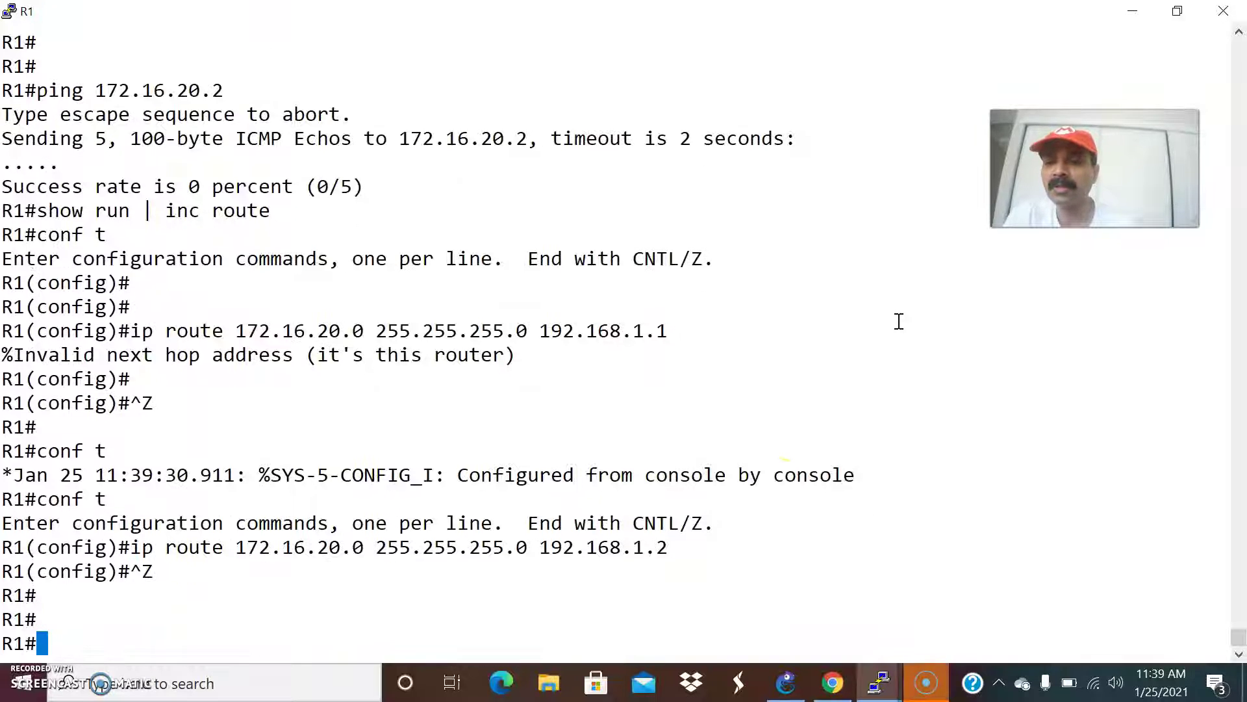
Step: Switch to R2's console and enter global configuration mode
left_click(878, 680)
left_click(912, 614)
type("conf ")
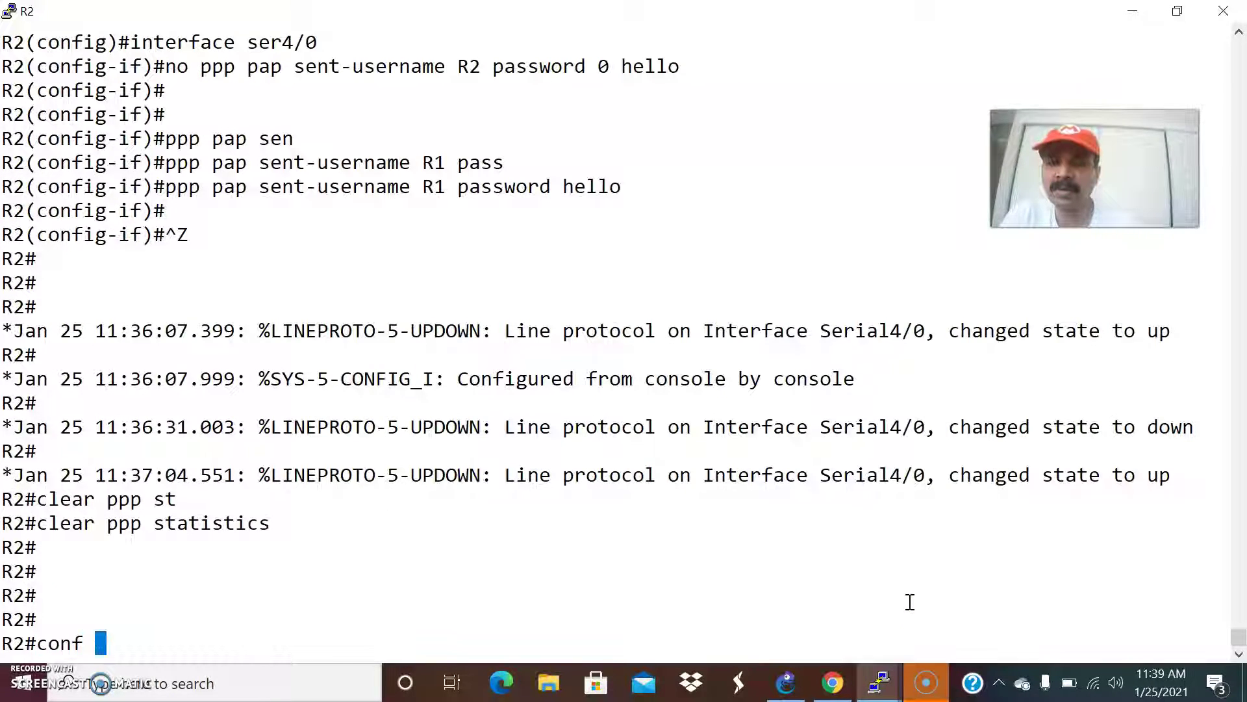
type("t")
key("Return")
key("Return")
key("Return")
key("Return")
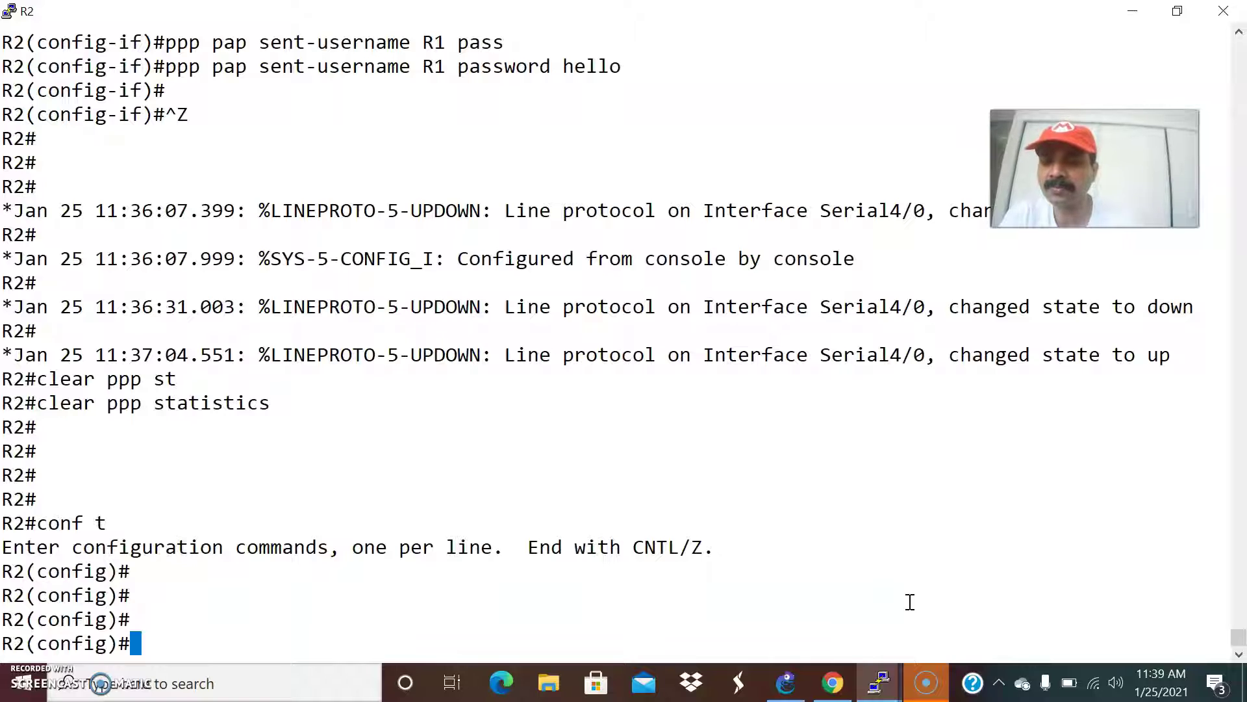
key("ctrl+z")
key("Return")
key("Return")
key("Return")
type("conf t")
key("Return")
key("Return")
Step: Add the static route 172.16.10.0 255.255.255.0 via 192.168.1.1 on R2
type("ip route")
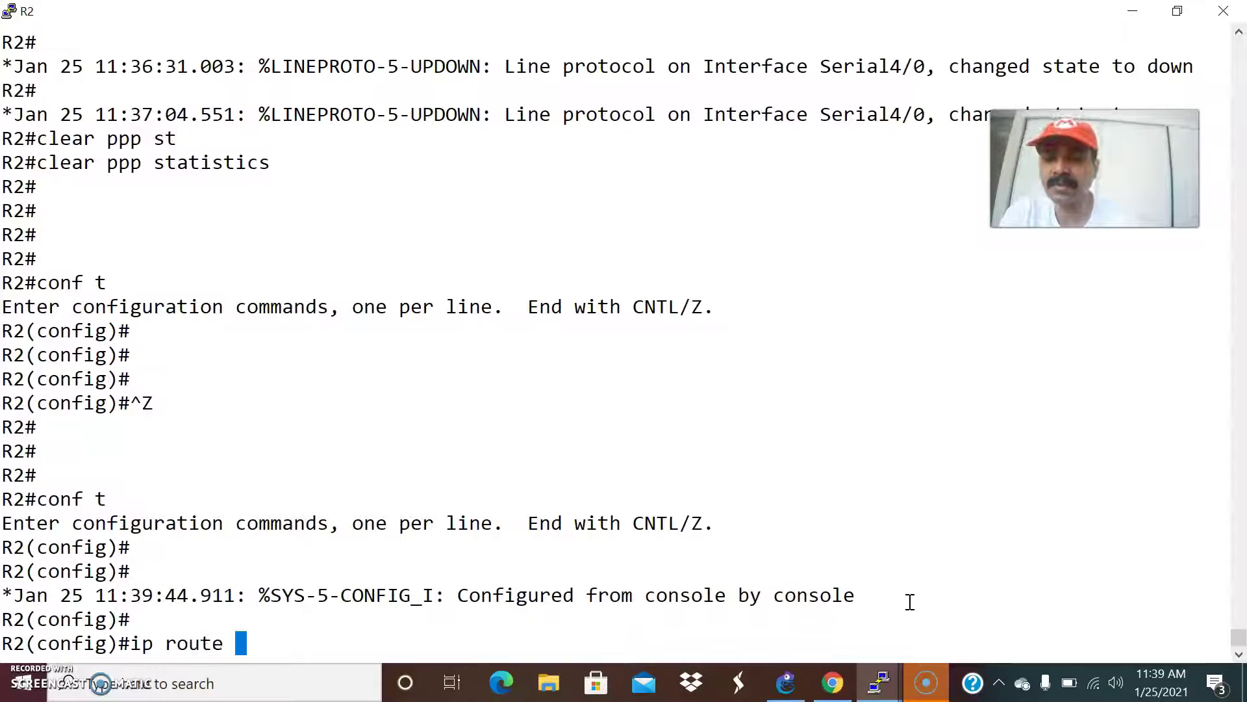
type(" 172.16.10.0")
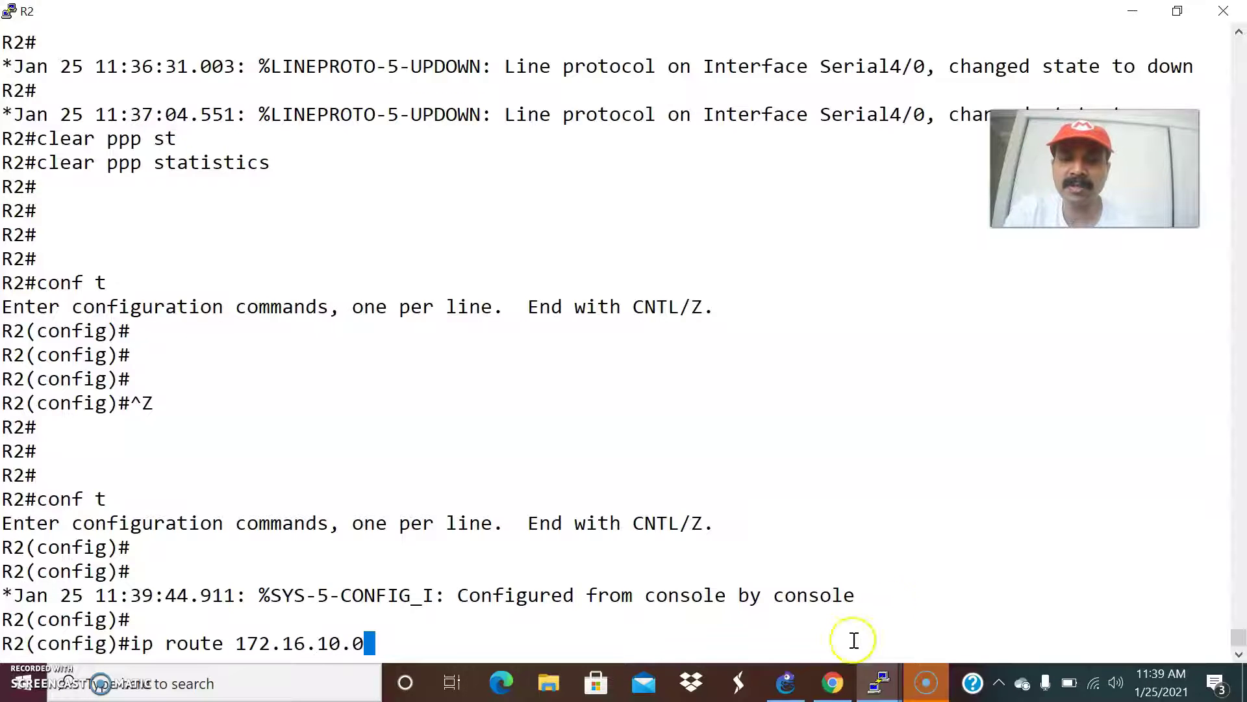
left_click(879, 683)
key("alt+Tab")
type("0.0")
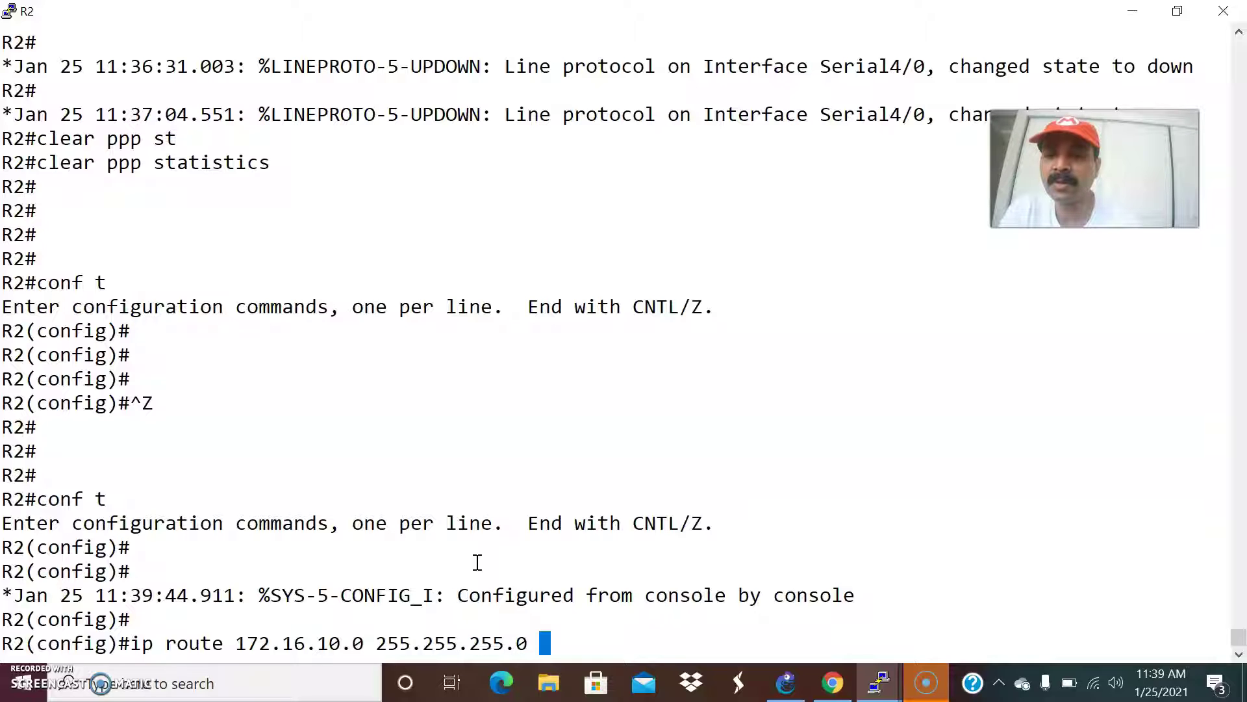
type("168.1.1")
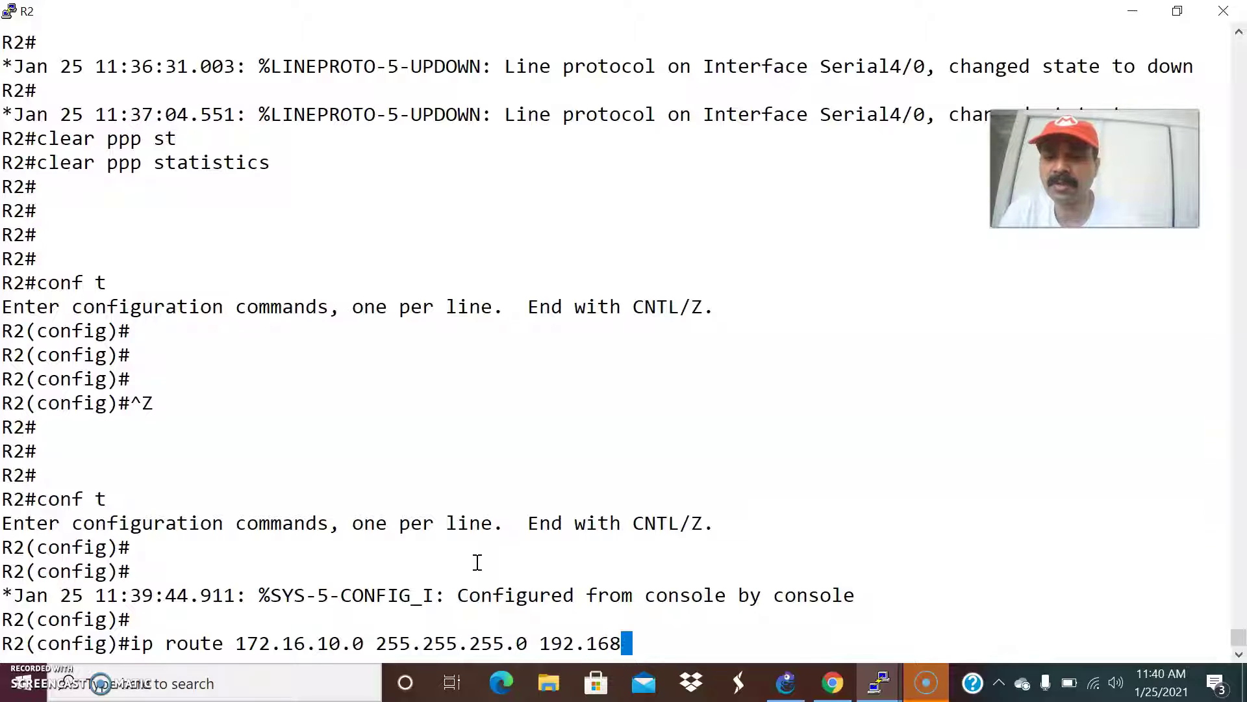
key("Return")
key("ctrl+z")
key("Return")
key("Return")
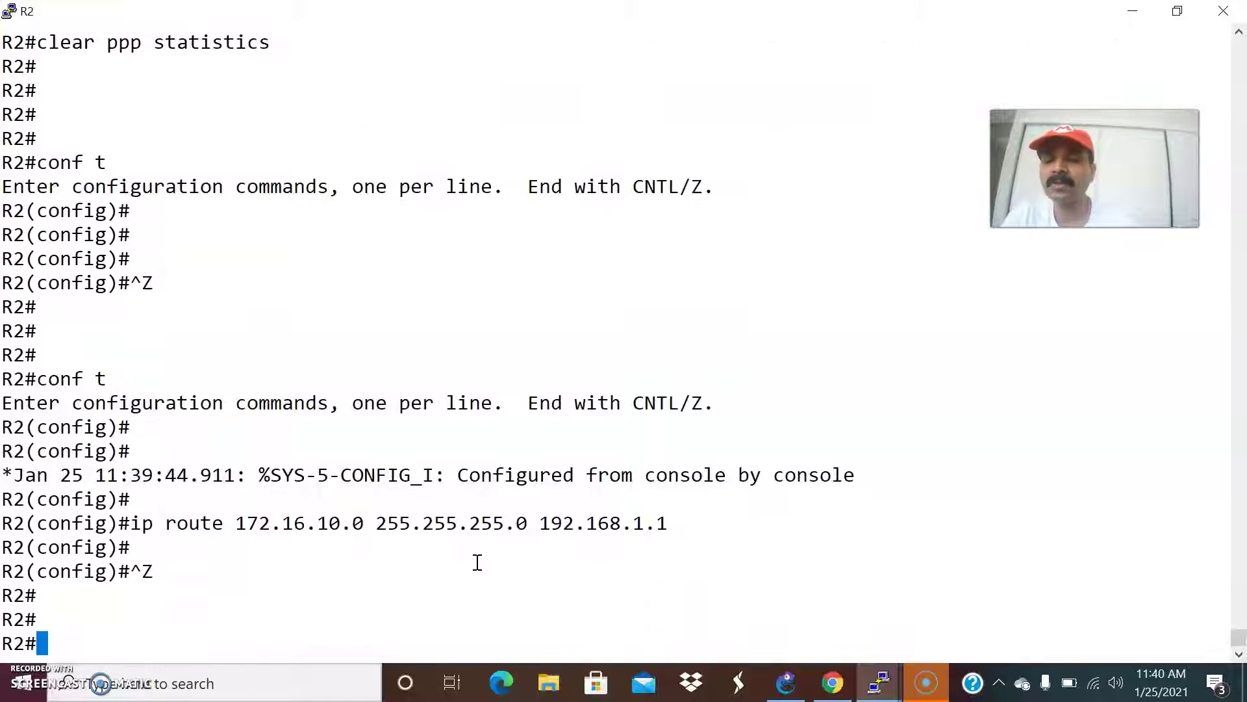
left_click(875, 679)
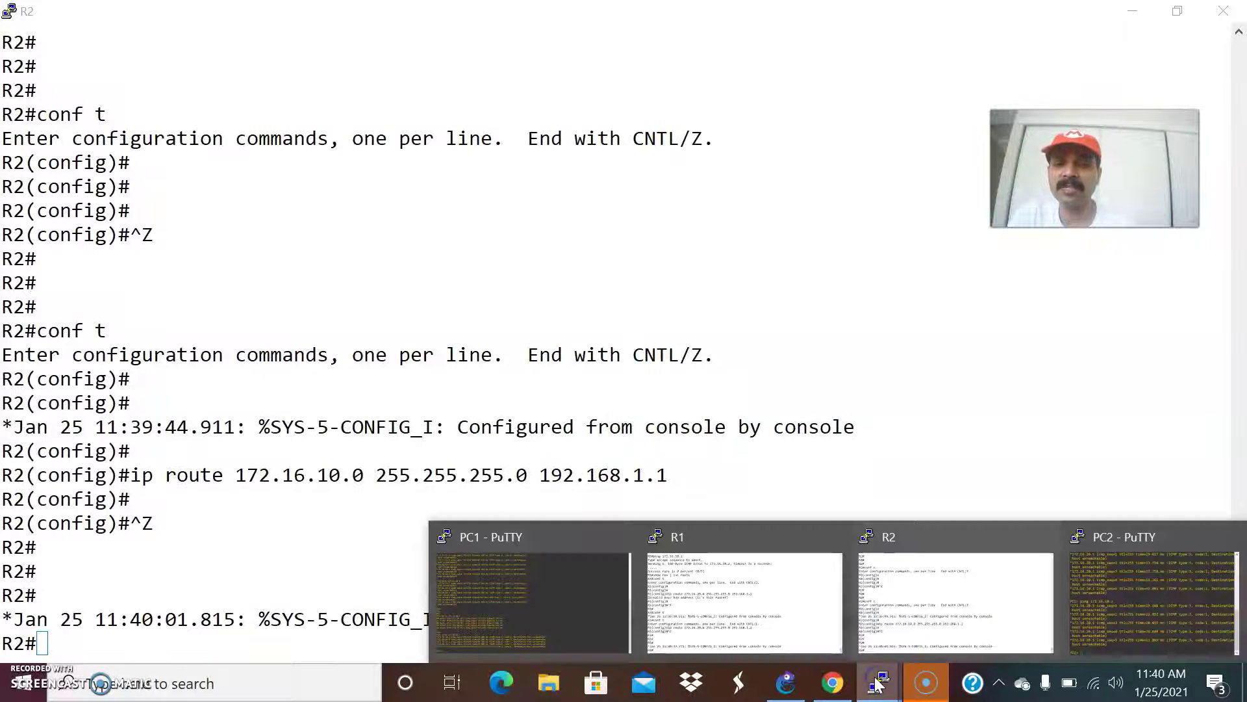
Step: Rerun pings PC1 to 172.16.20.2 and PC2 to 172.16.10.2, both now succeeding
left_click(544, 631)
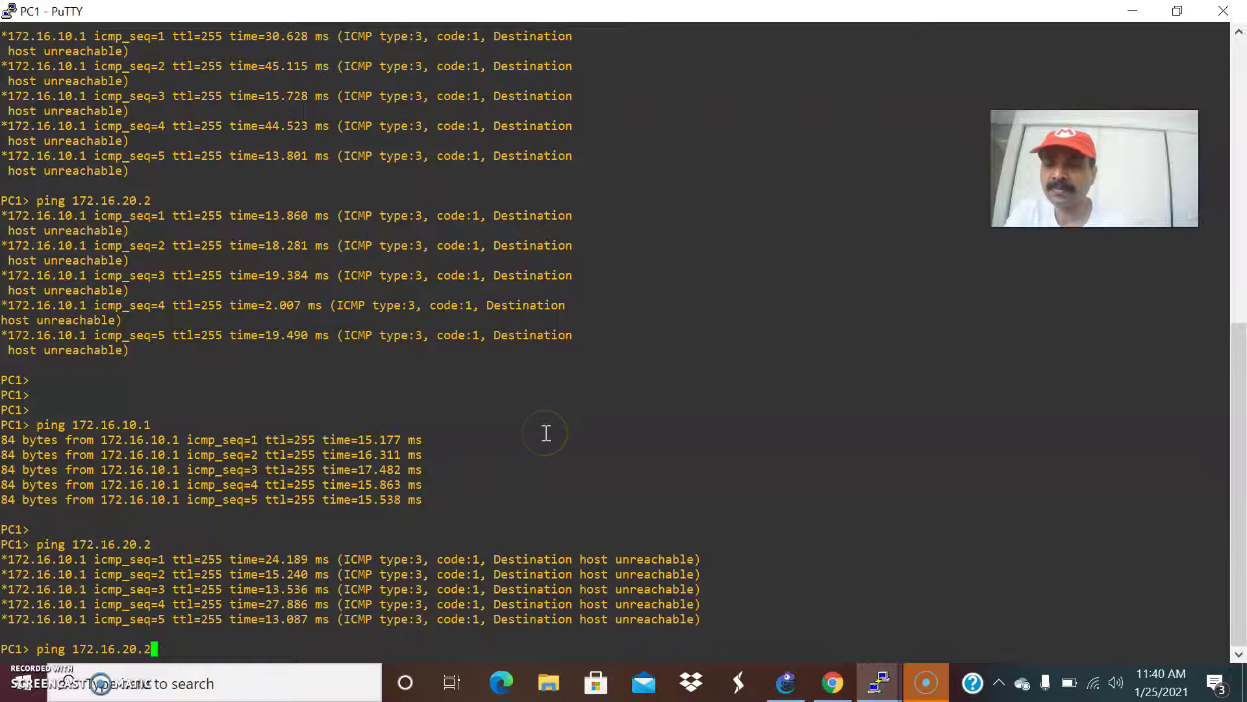
key("Return")
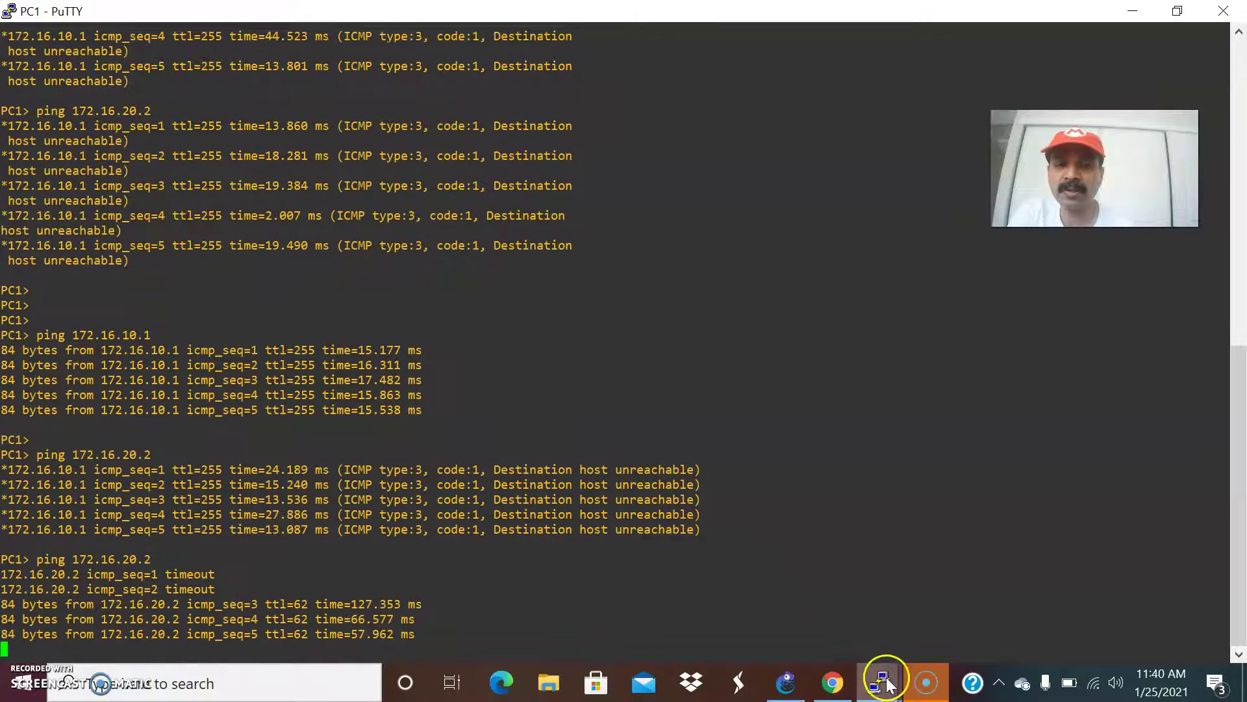
mouse_move(886, 677)
left_click(1088, 559)
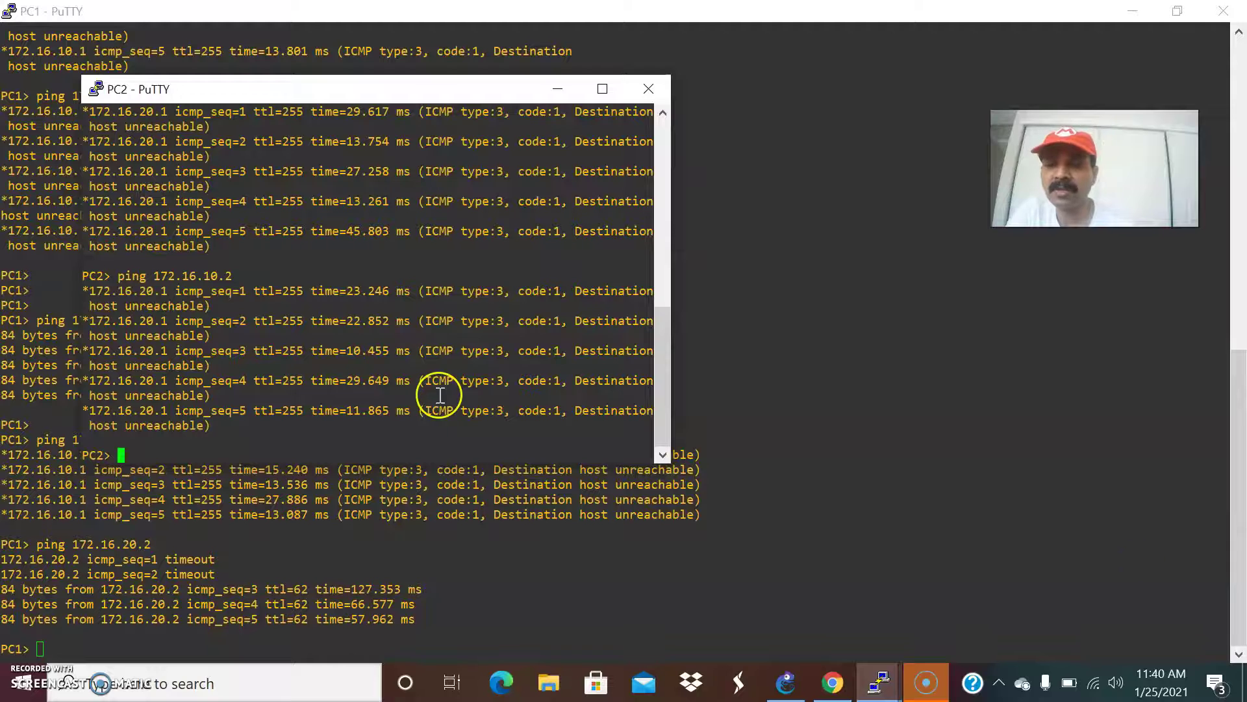
key("Up")
key("Return")
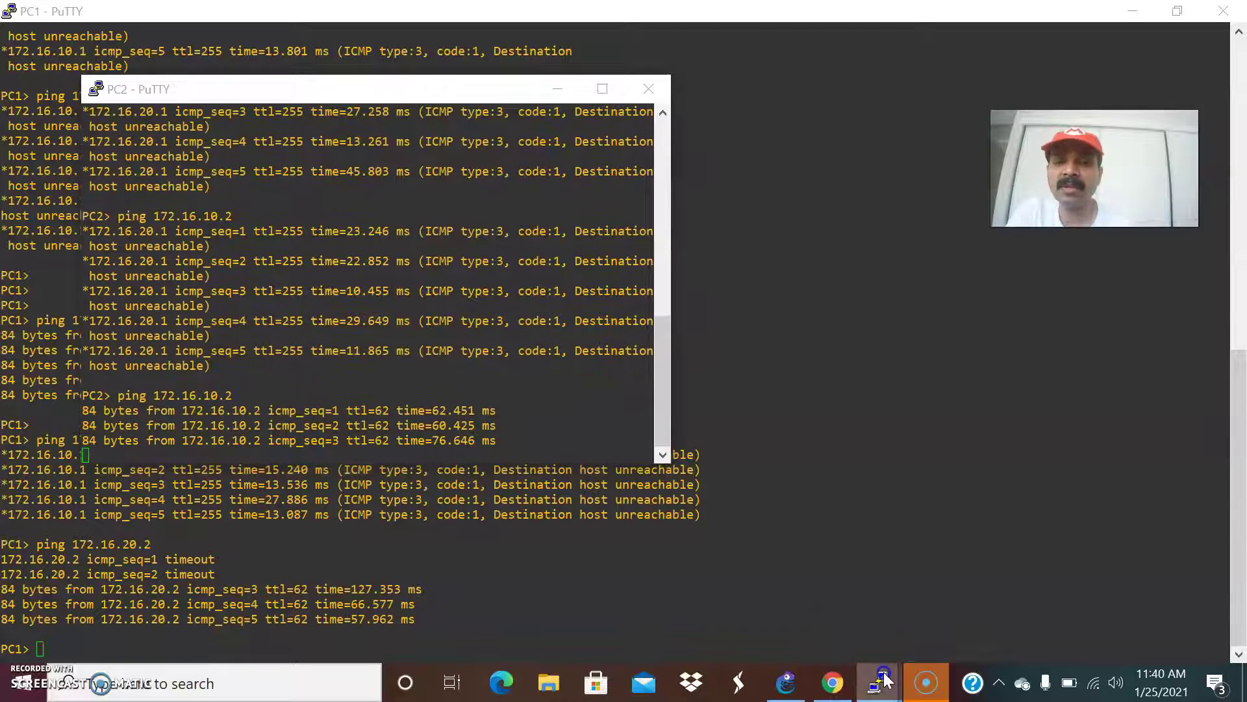
mouse_move(878, 681)
left_click(782, 630)
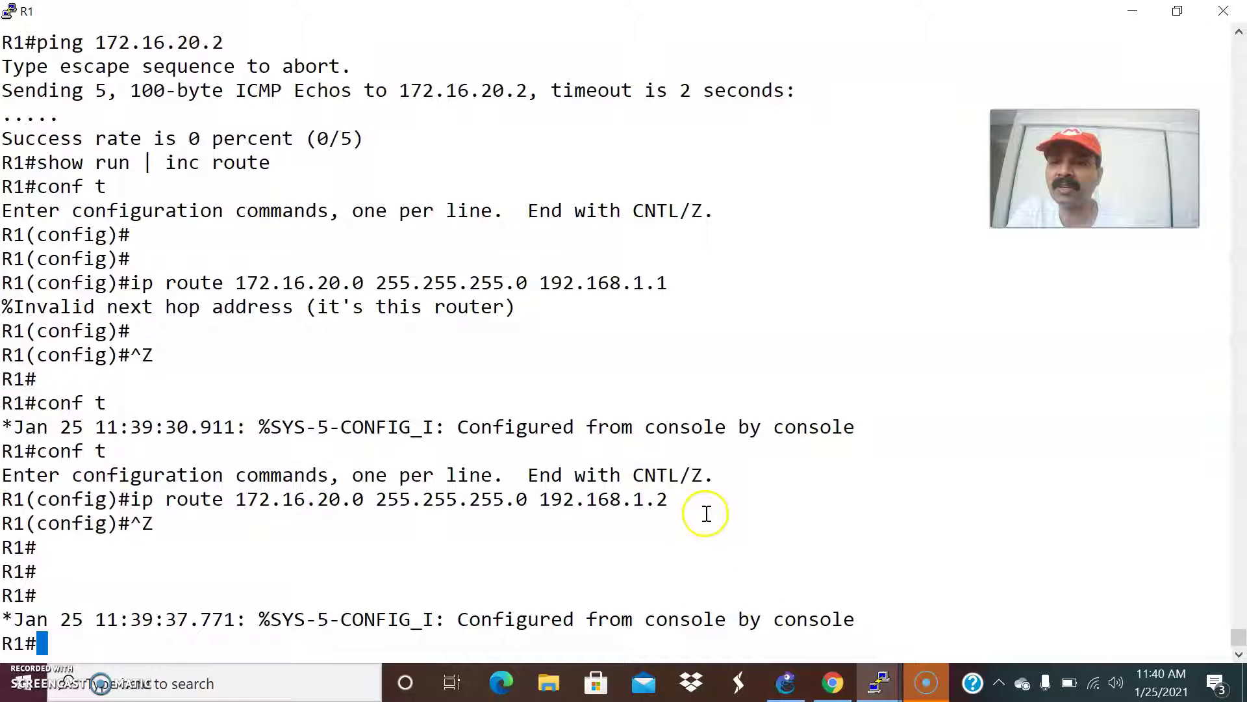
Step: On R1, try to display the running configuration of interface Serial4/0
type("sh")
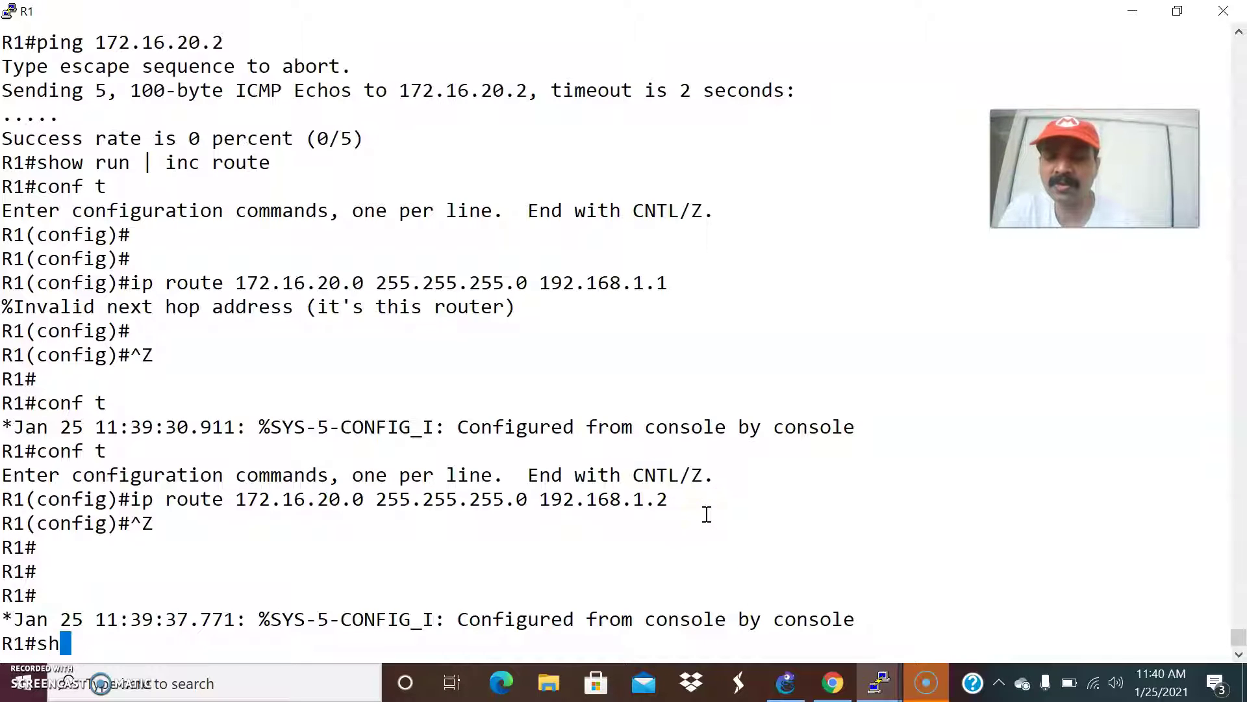
type("ow run inter")
key("Tab")
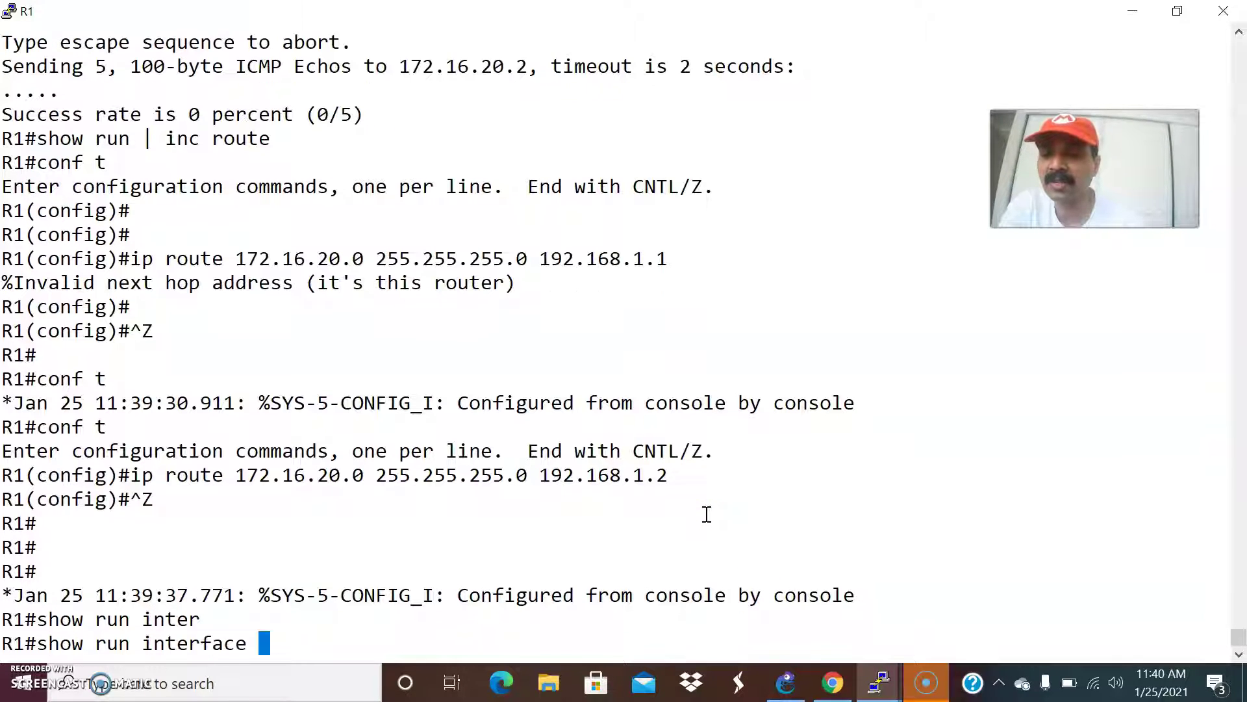
type("ser")
key("Tab")
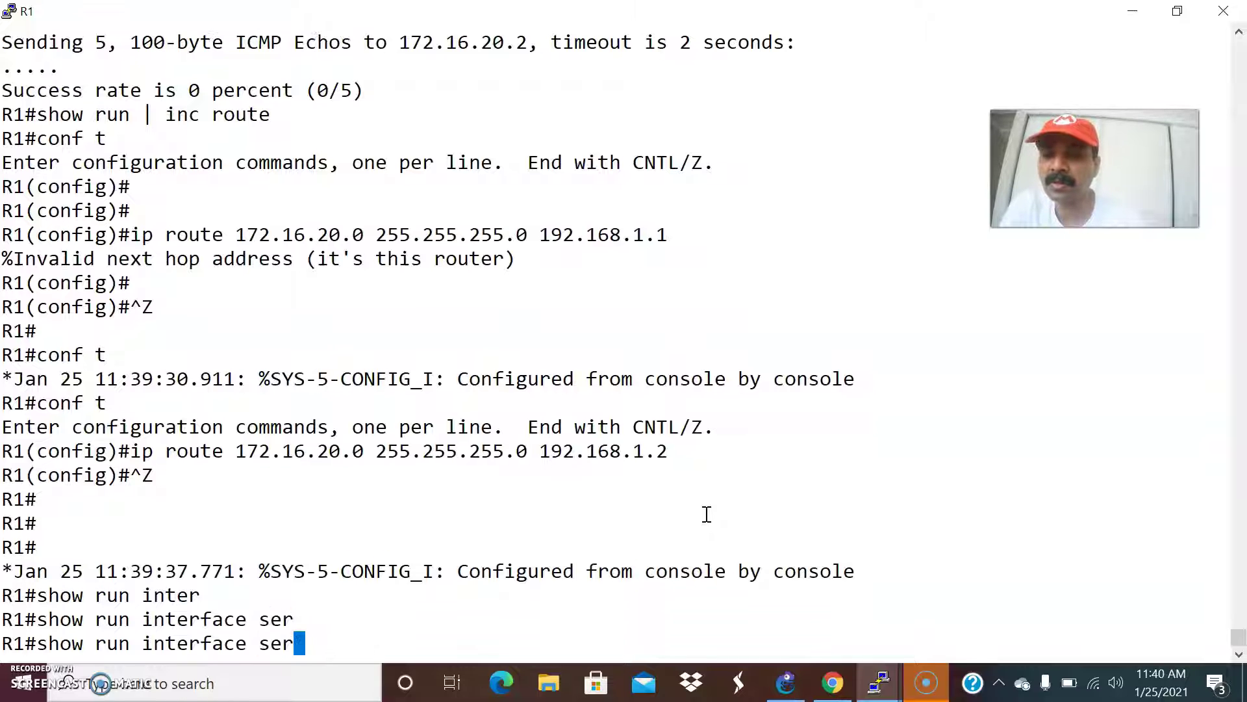
type("i")
key("Tab")
type("4/0")
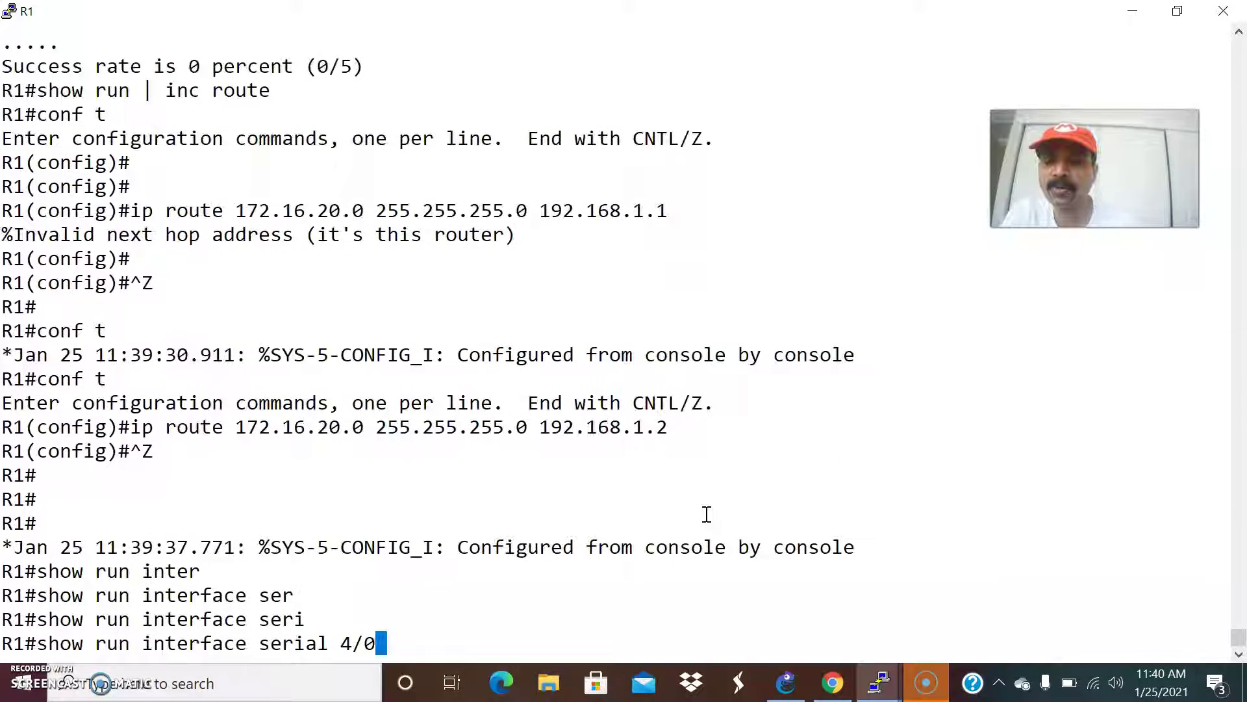
key("Return")
Step: Rerun the show command for Serial6/0, revealing PAP sent-username R2
key("Up")
key("BackSpace")
key("BackSpace")
key("BackSpace")
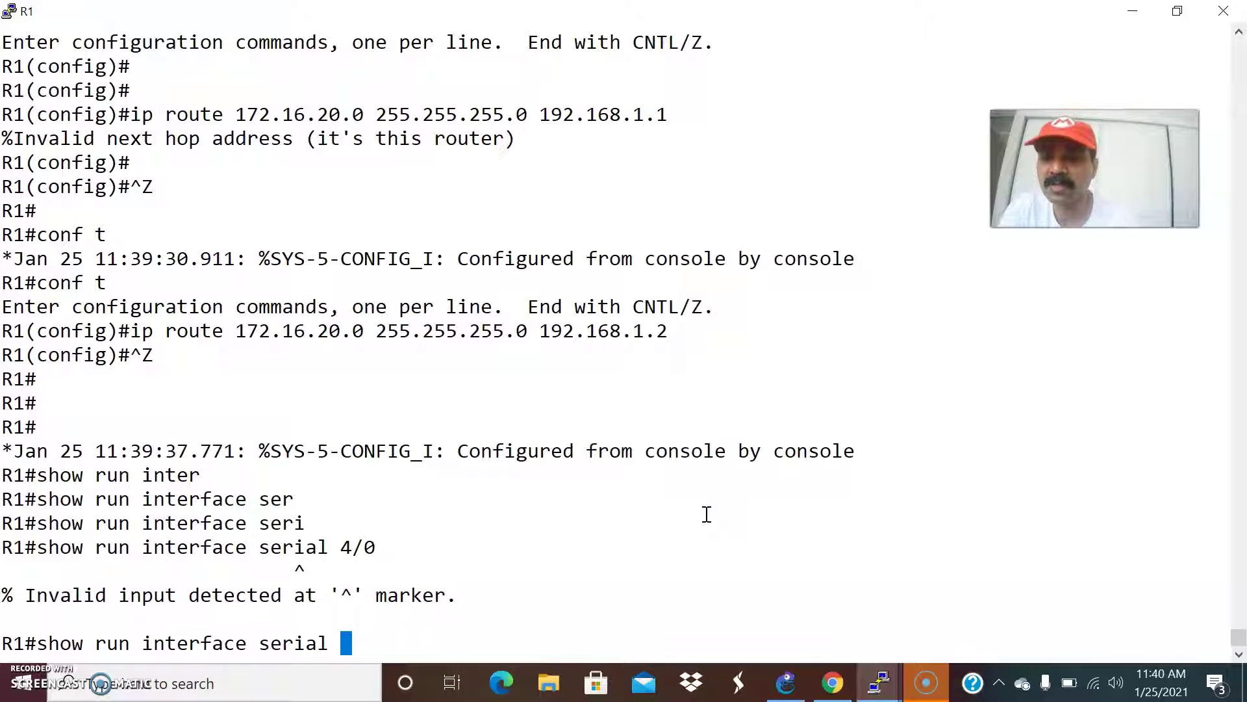
type("6/0")
key("Return")
key("Return")
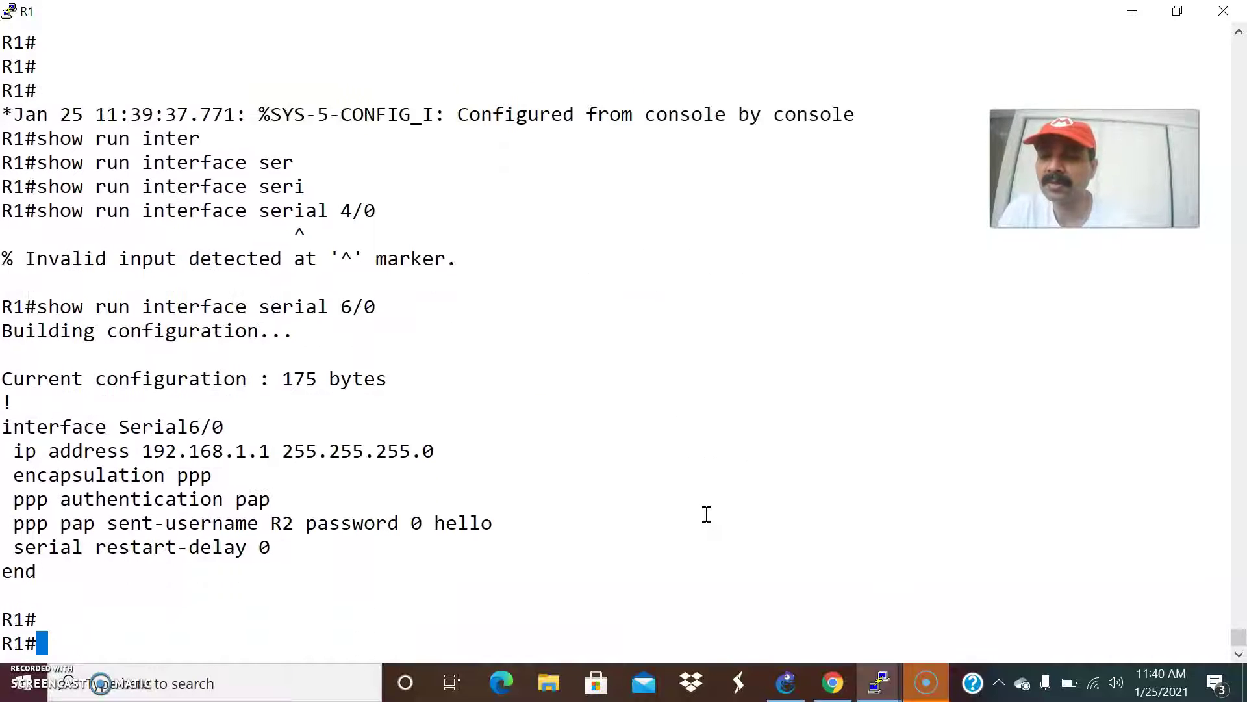
type("conf t")
key("Return")
key("Return")
Step: Enter interface configuration for Serial6/0 on R1
type("interface ser")
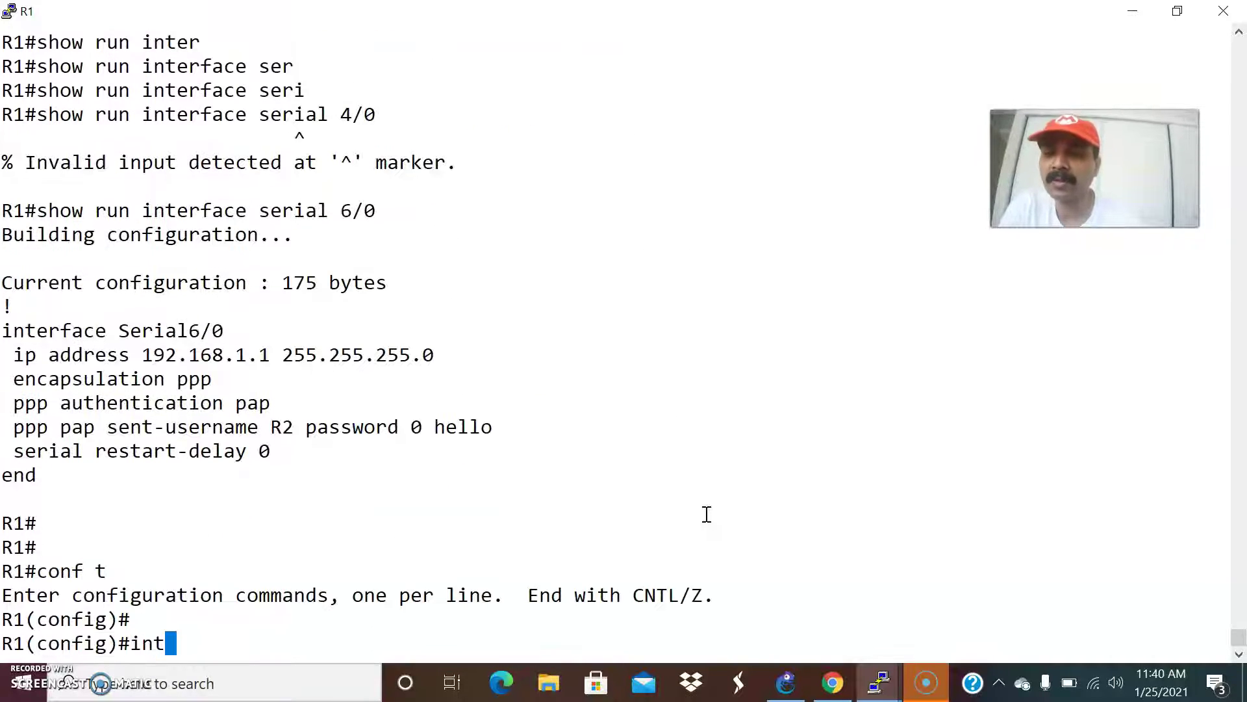
key("Tab")
type("ser")
key("Tab")
type("i")
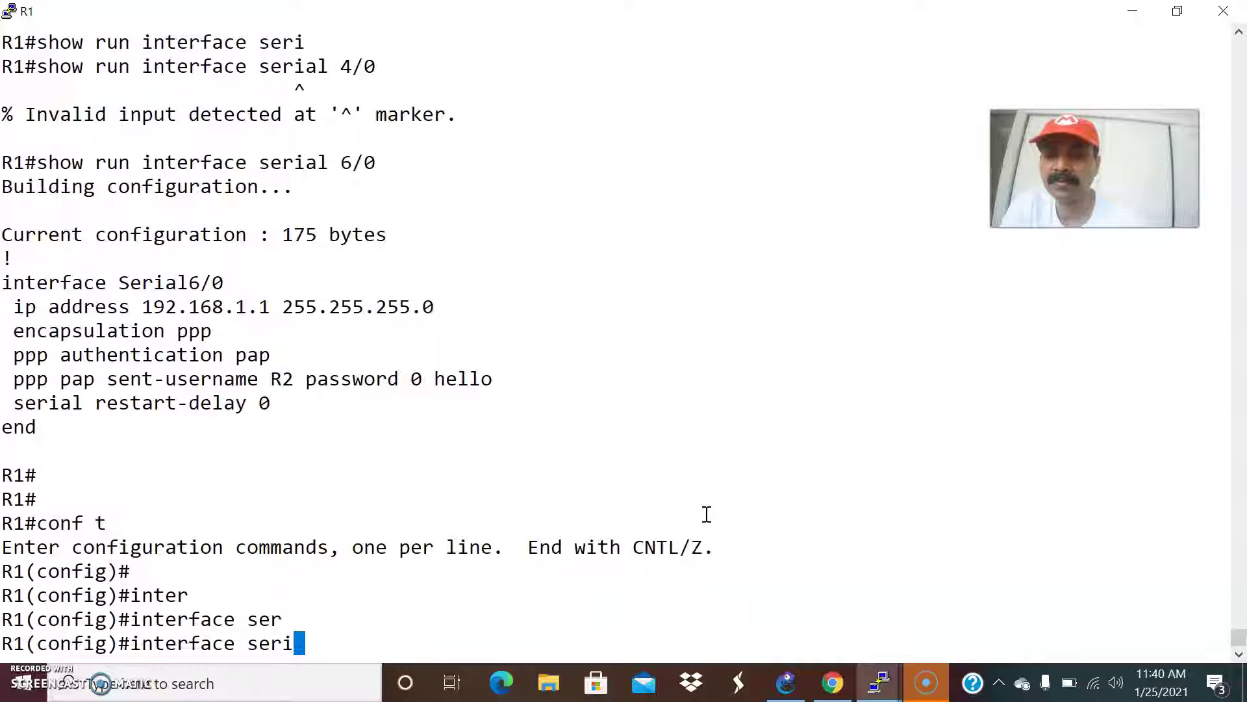
key("Tab")
type("6/0")
key("Return")
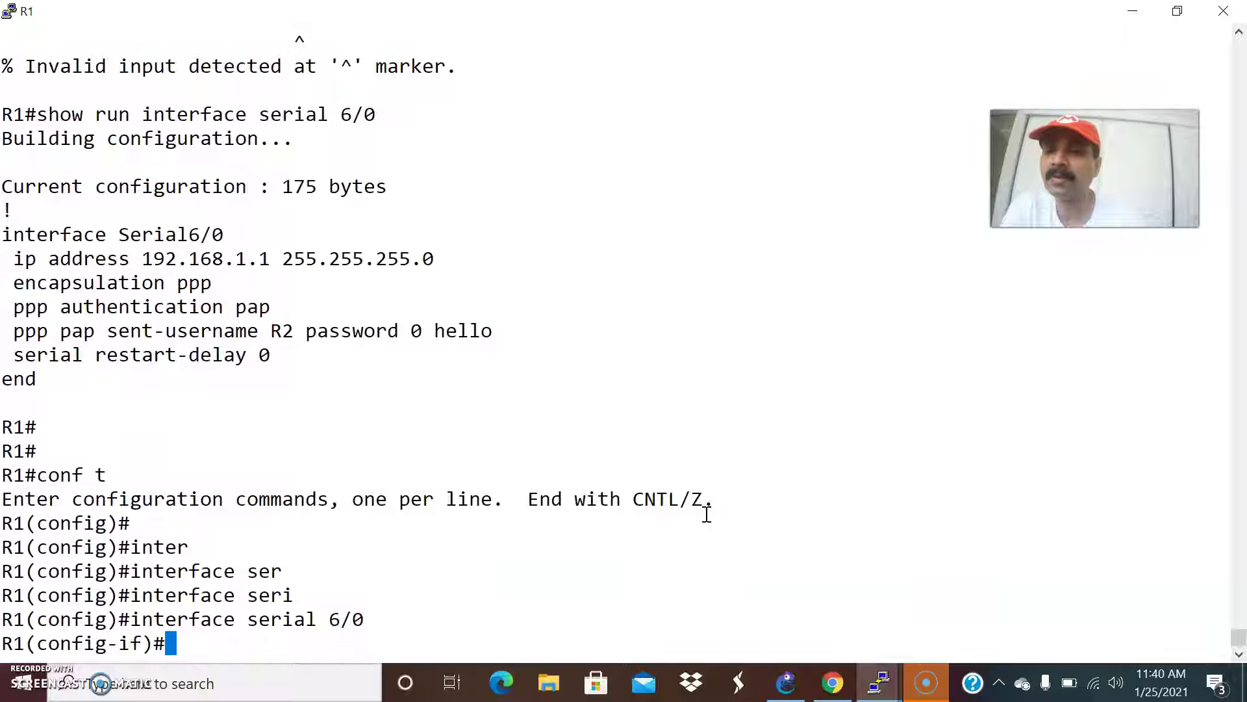
Step: Negate the copied 'ppp pap sent-username R2 password' line and exit configuration mode
type("no")
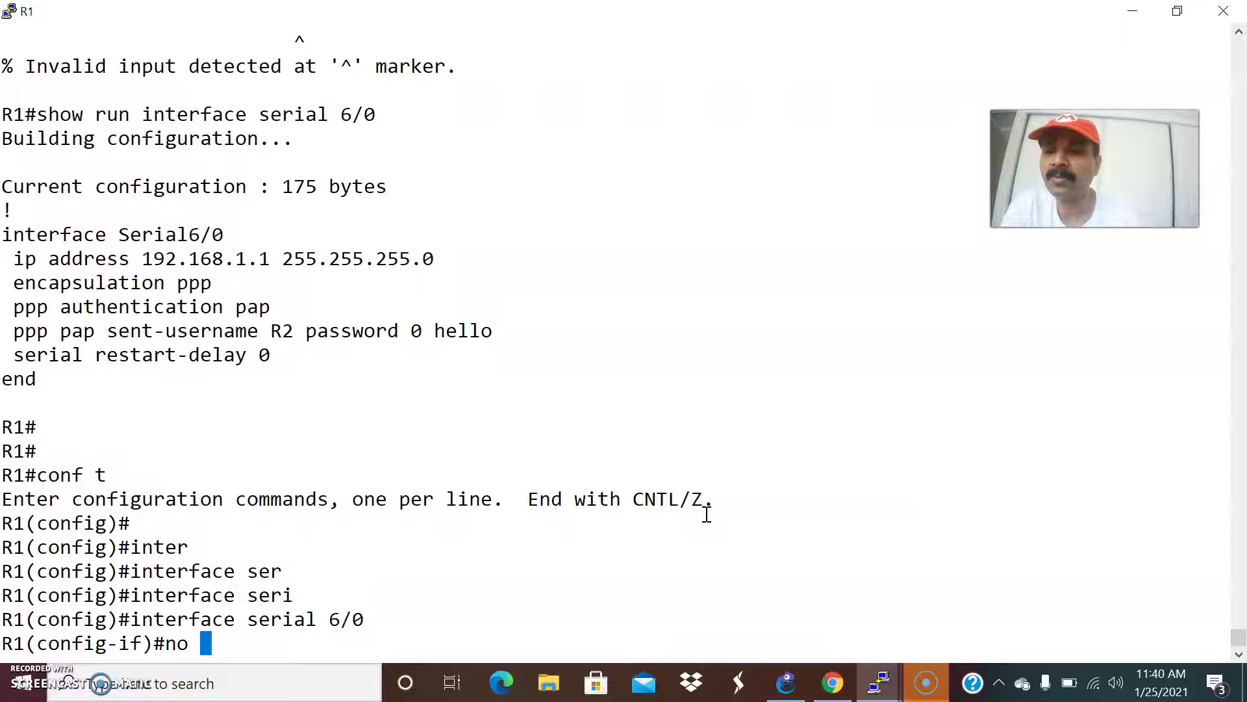
left_click_drag(13, 334, 475, 318)
right_click(543, 333)
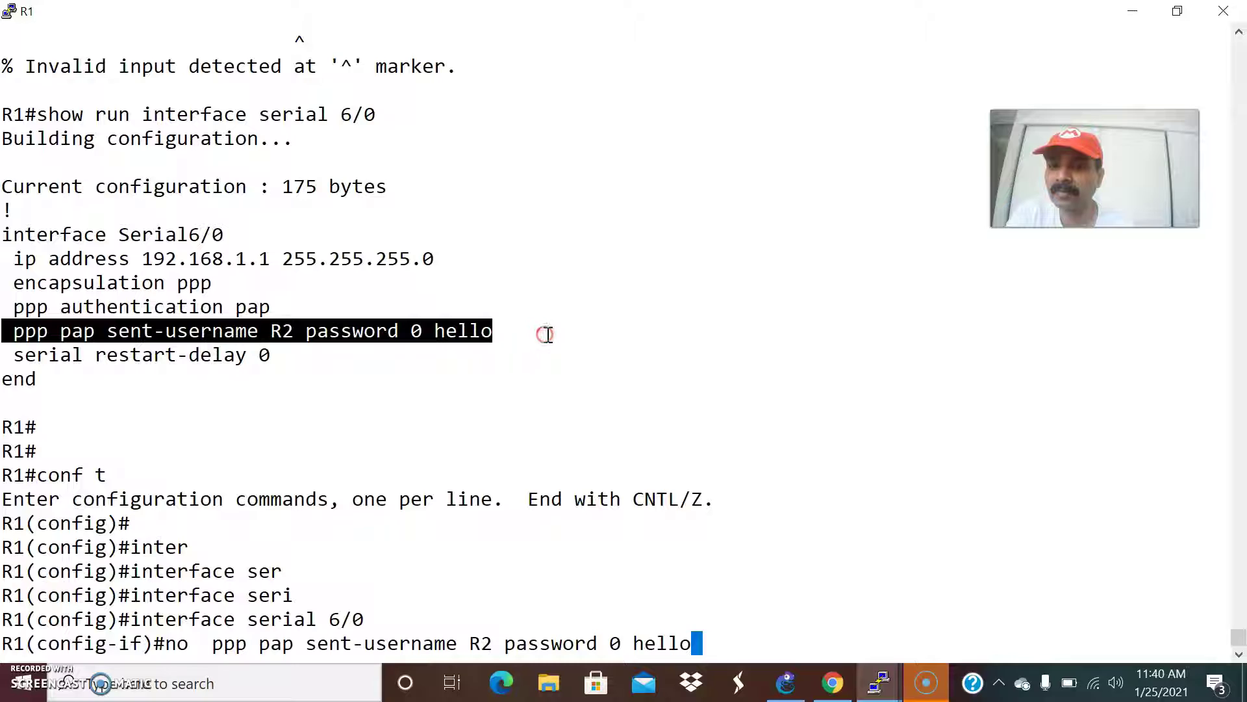
key("Return")
key("Return")
key("Return")
key("ctrl+z")
key("Return")
key("Return")
key("Return")
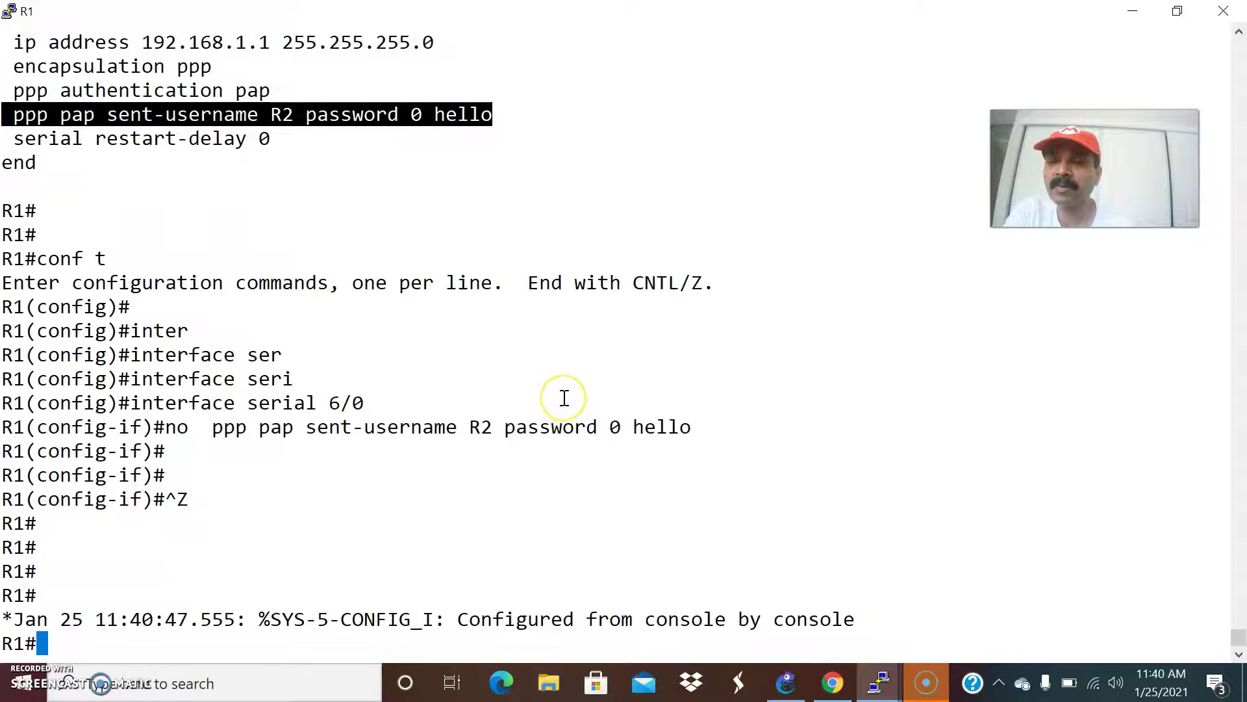
left_click(620, 390)
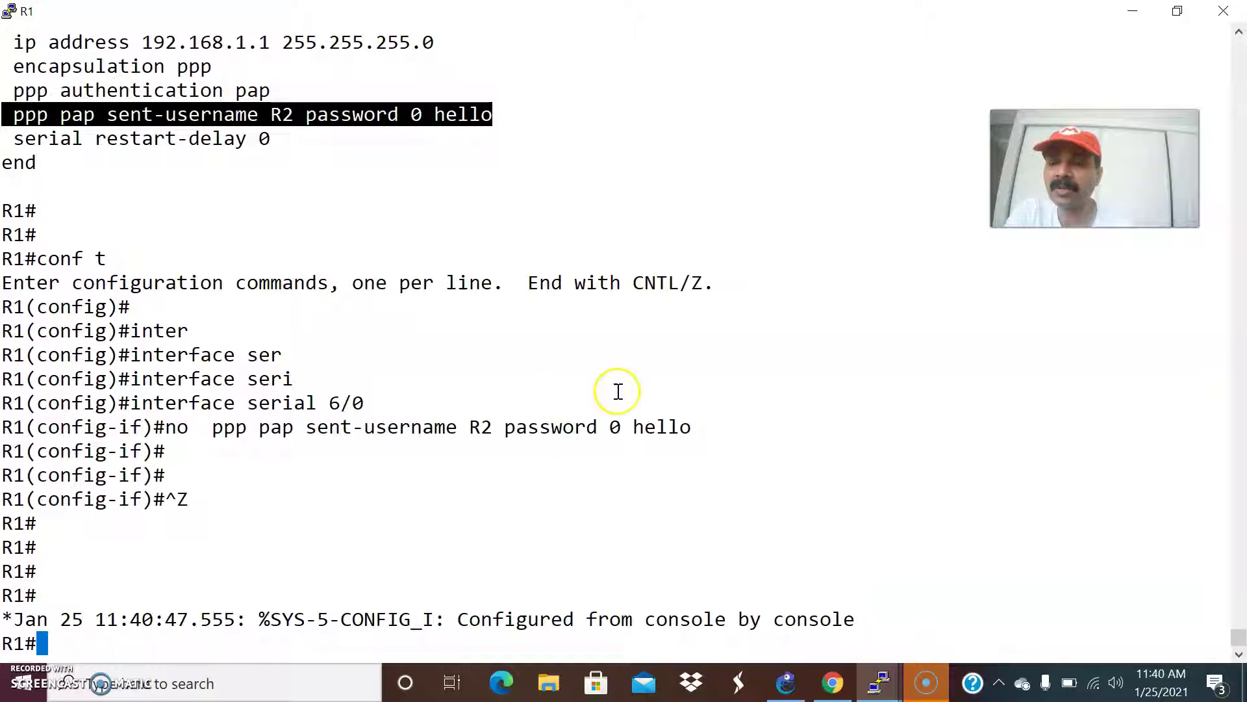
Step: Enter global configuration and return to interface Serial6/0 on R1
type("conf t")
key("Return")
key("Return")
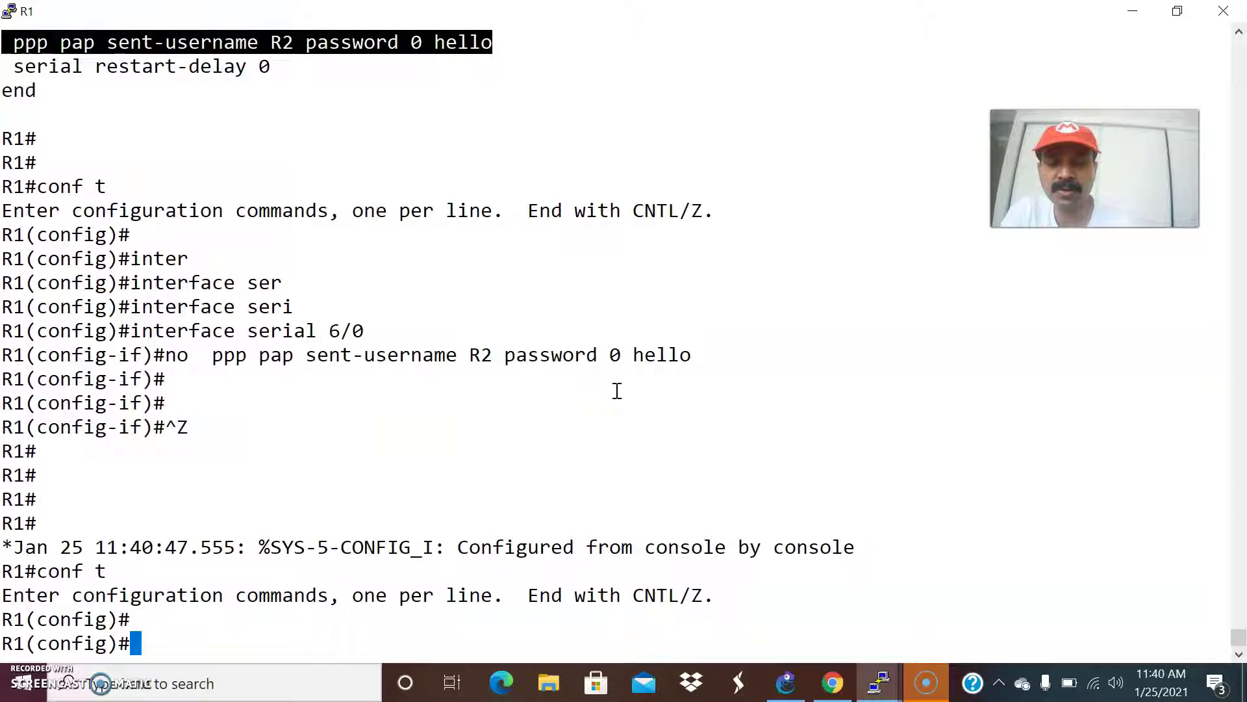
key("Up")
key("Up")
key("Return")
Step: Set 'ppp pap sent-username R1' with the lab password, then exit configuration mode
type("pp")
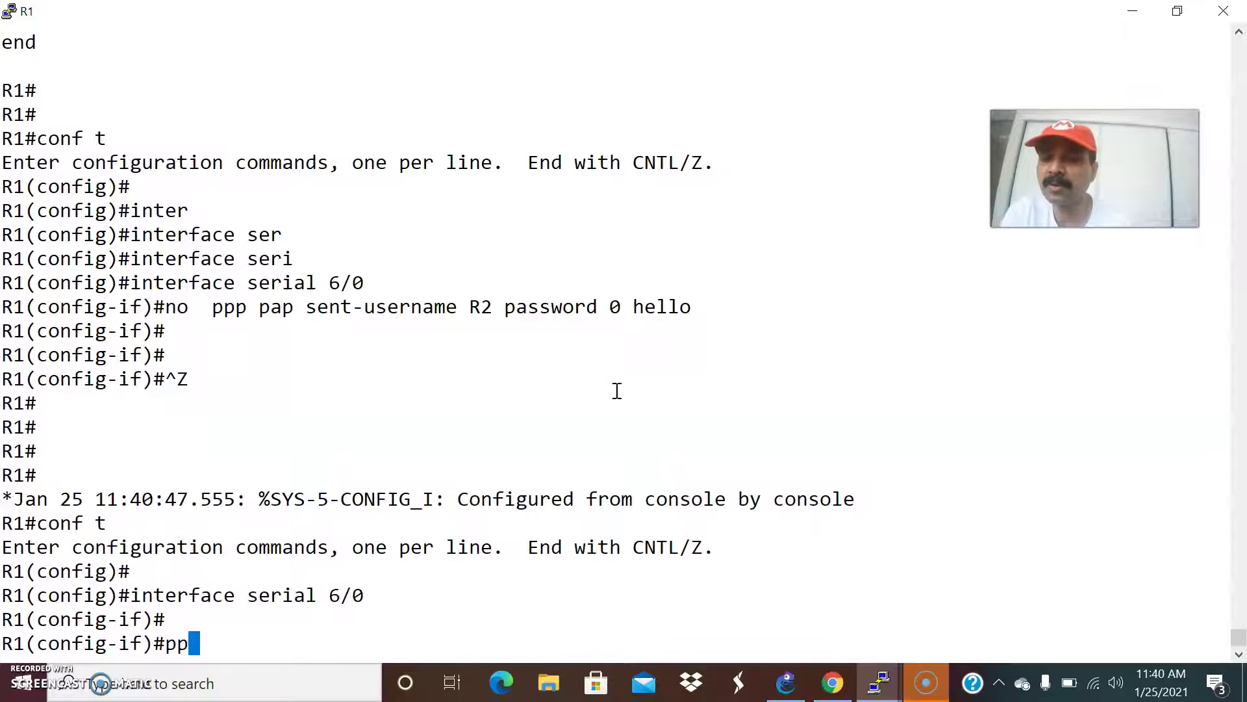
type("p pap sent")
key("Tab")
type("R1 hos")
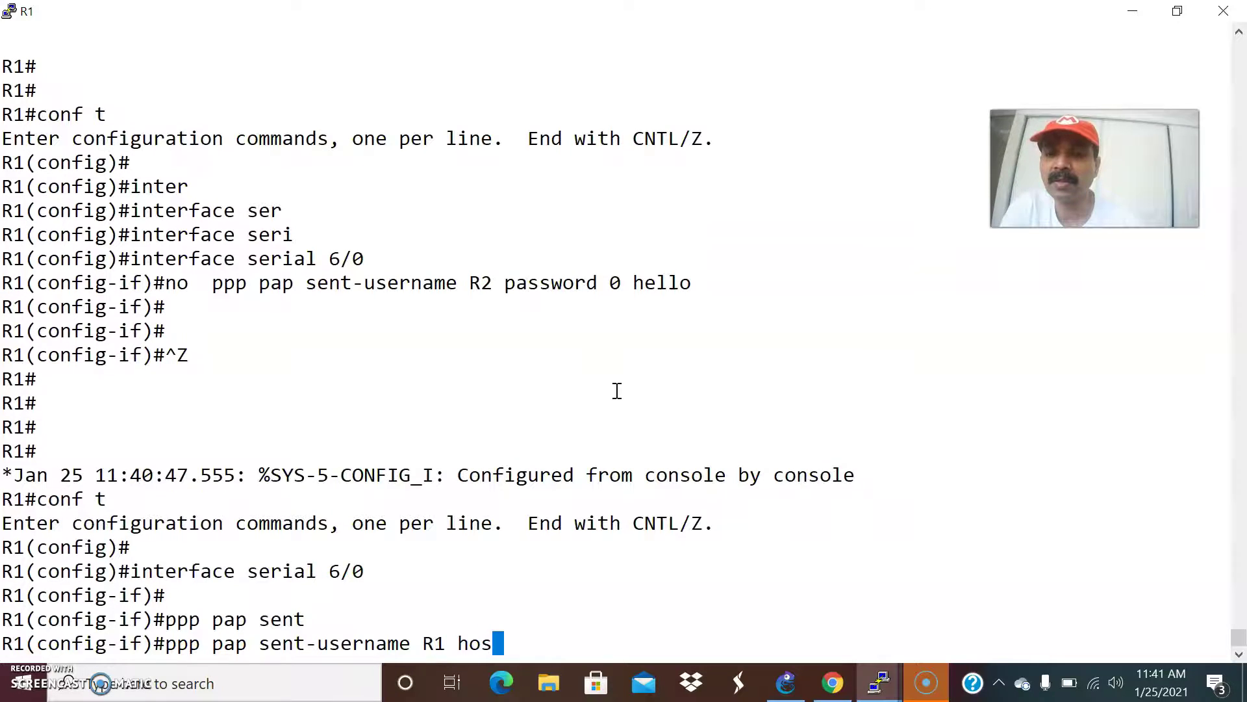
key("Tab")
key("BackSpace")
key("BackSpace")
key("BackSpace")
type("pass")
key("Tab")
type("hello")
key("Return")
key("Return")
key("ctrl+z")
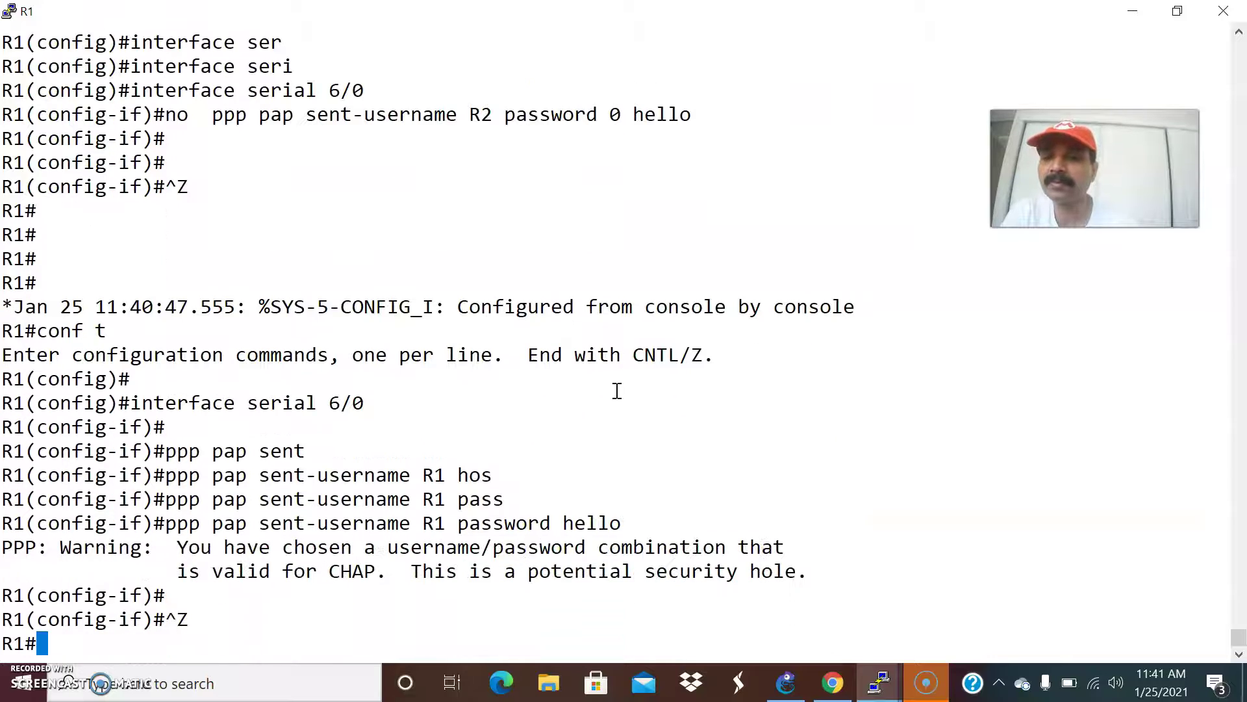
key("ctrl+z")
key("Return")
key("Return")
key("Return")
key("Return")
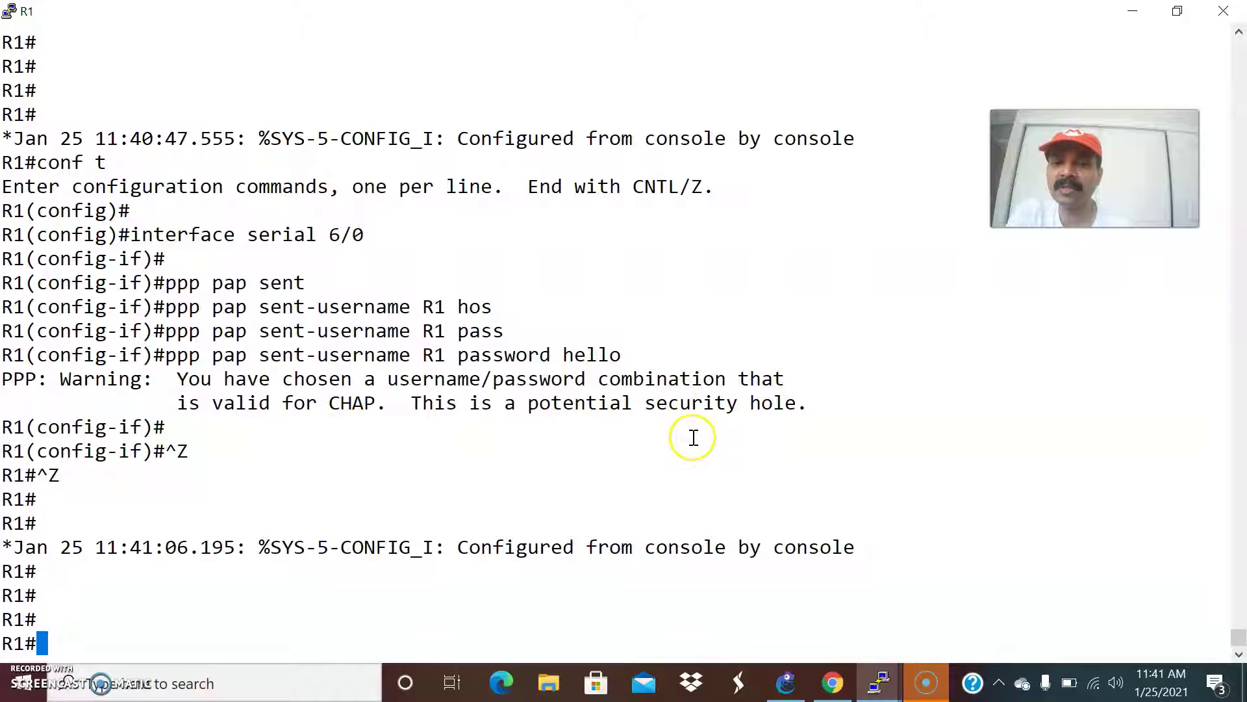
Step: Enter interface configuration for Serial6/0 on R1
type("conf t")
key("Return")
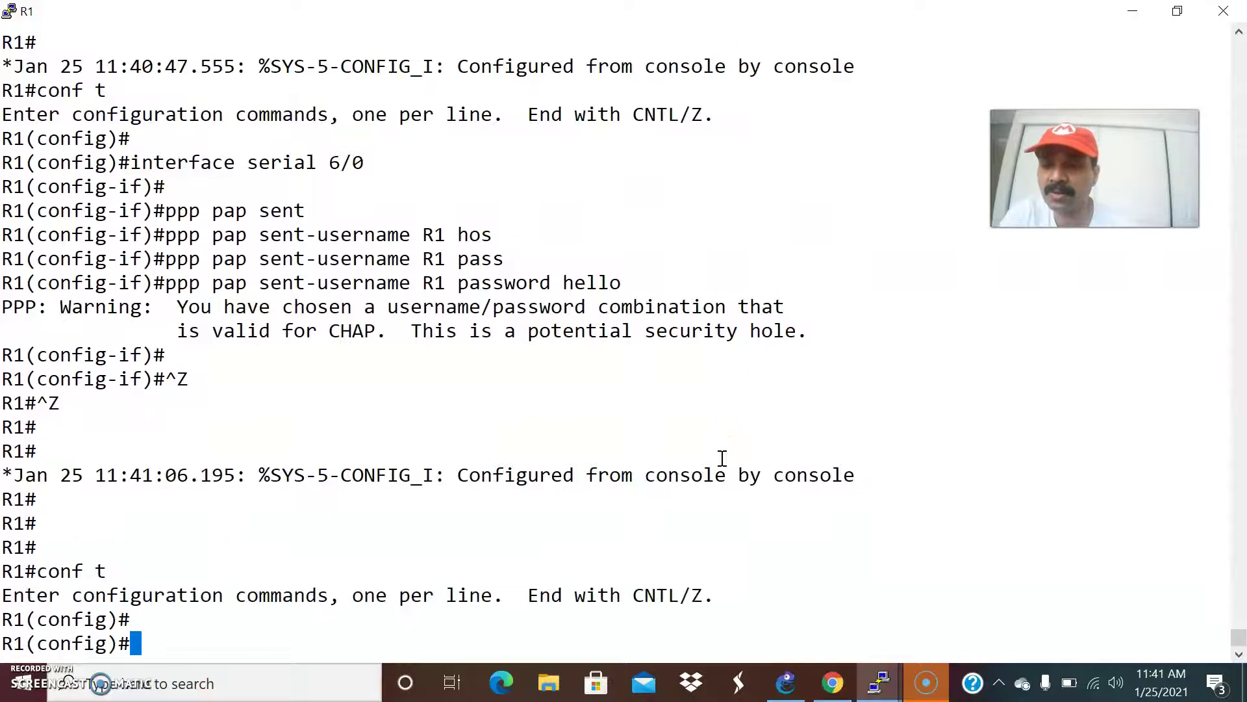
key("Return")
type("inter")
key("Tab")
type("ser")
key("Tab")
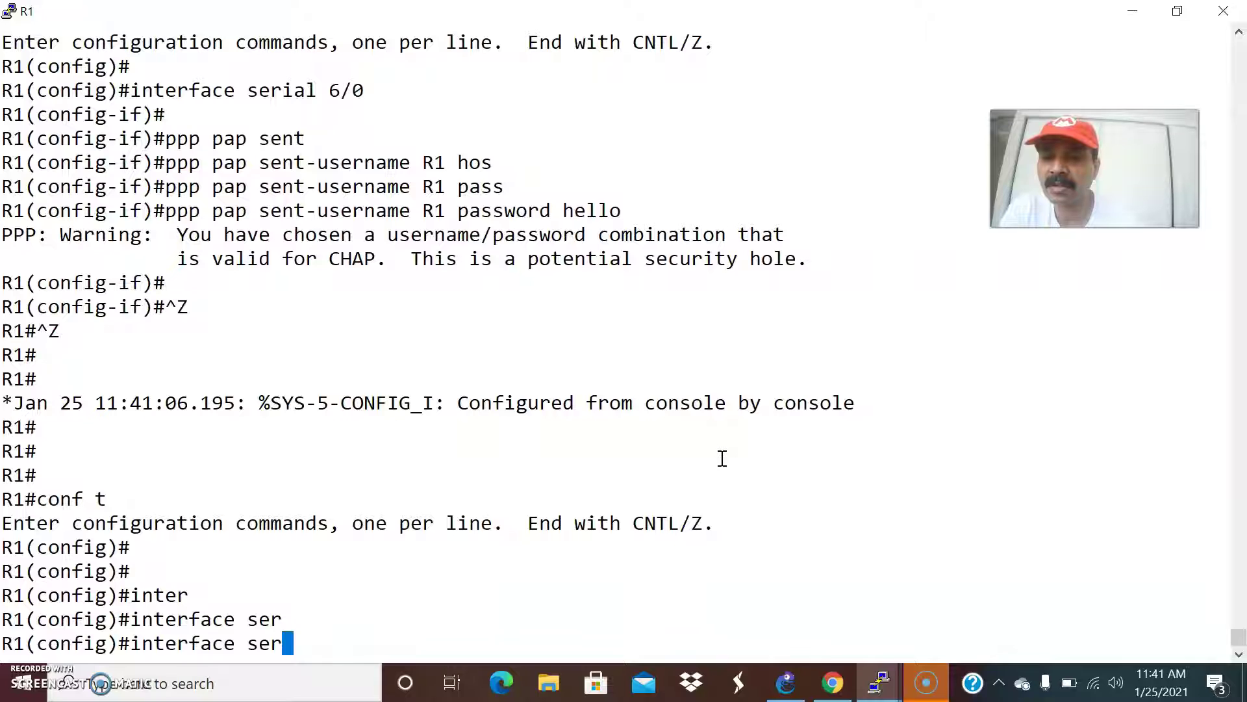
type("i")
key("Tab")
type("6/0")
key("Return")
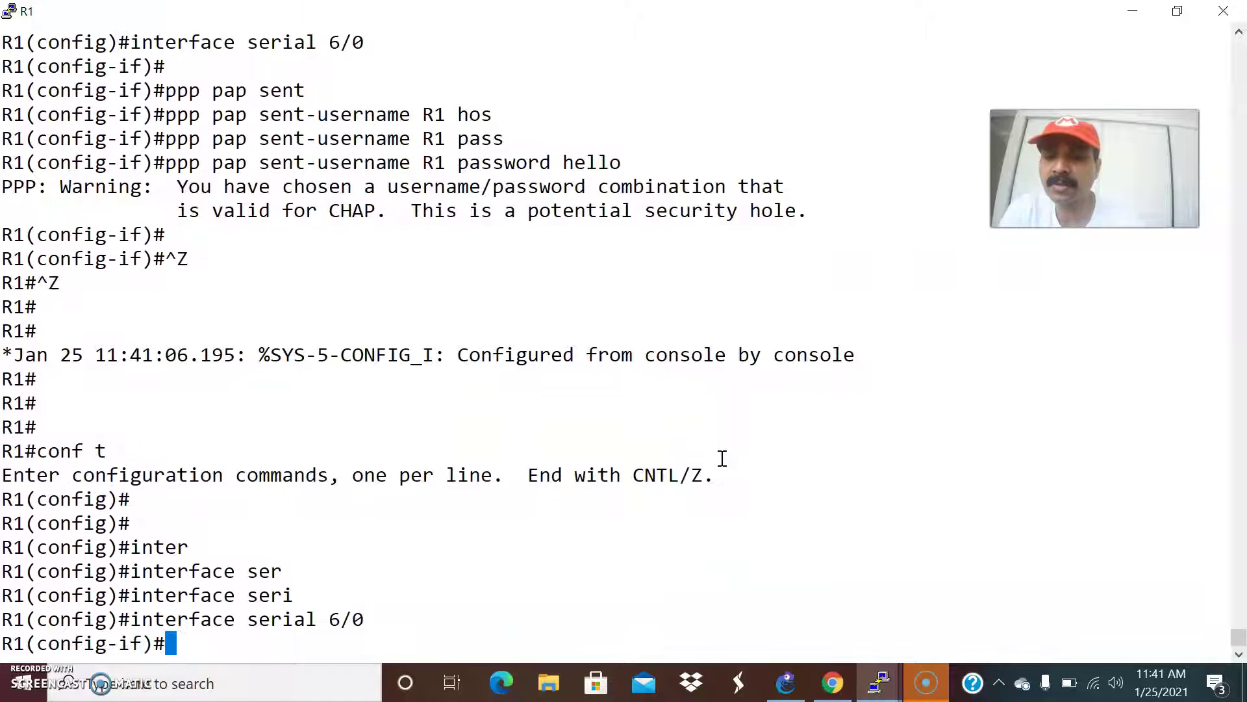
key("Return")
Step: Remove PPP encapsulation from Serial6/0, attempt removing PPP authentication, and exit configuration
type("no en")
key("Tab")
type("ppp")
key("Return")
type("no ppp au")
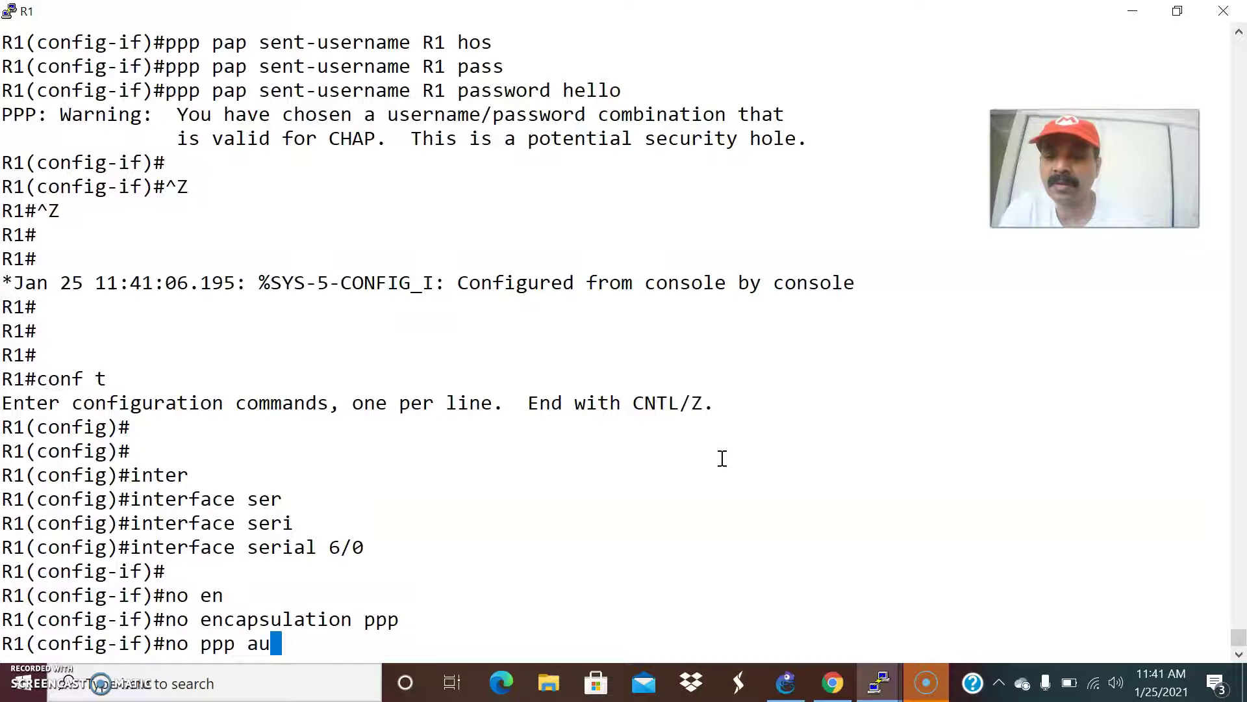
type("the")
key("Tab")
key("Return")
key("Return")
key("Return")
key("ctrl+z")
key("Return")
key("Return")
Step: Show Serial6/0's running config, now only IP 192.168.1.1 and serial restart-delay 0
type("show run inte")
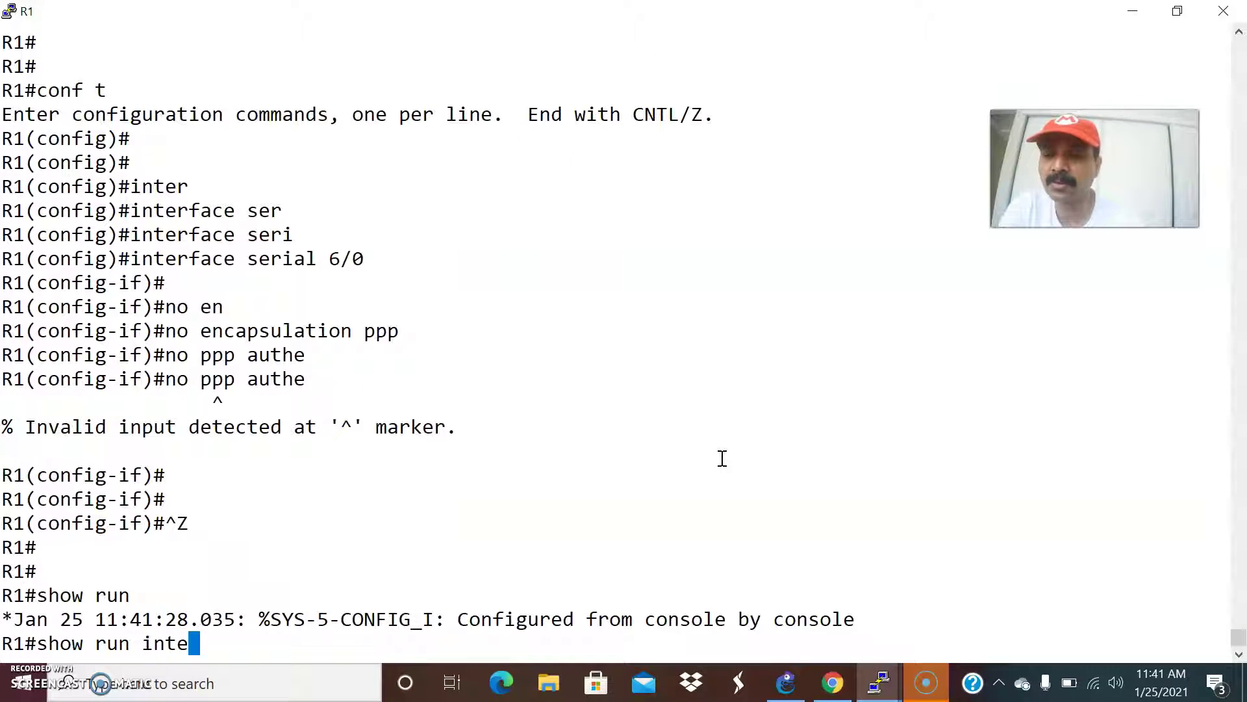
type("r")
key("Tab")
type("ser")
key("Tab")
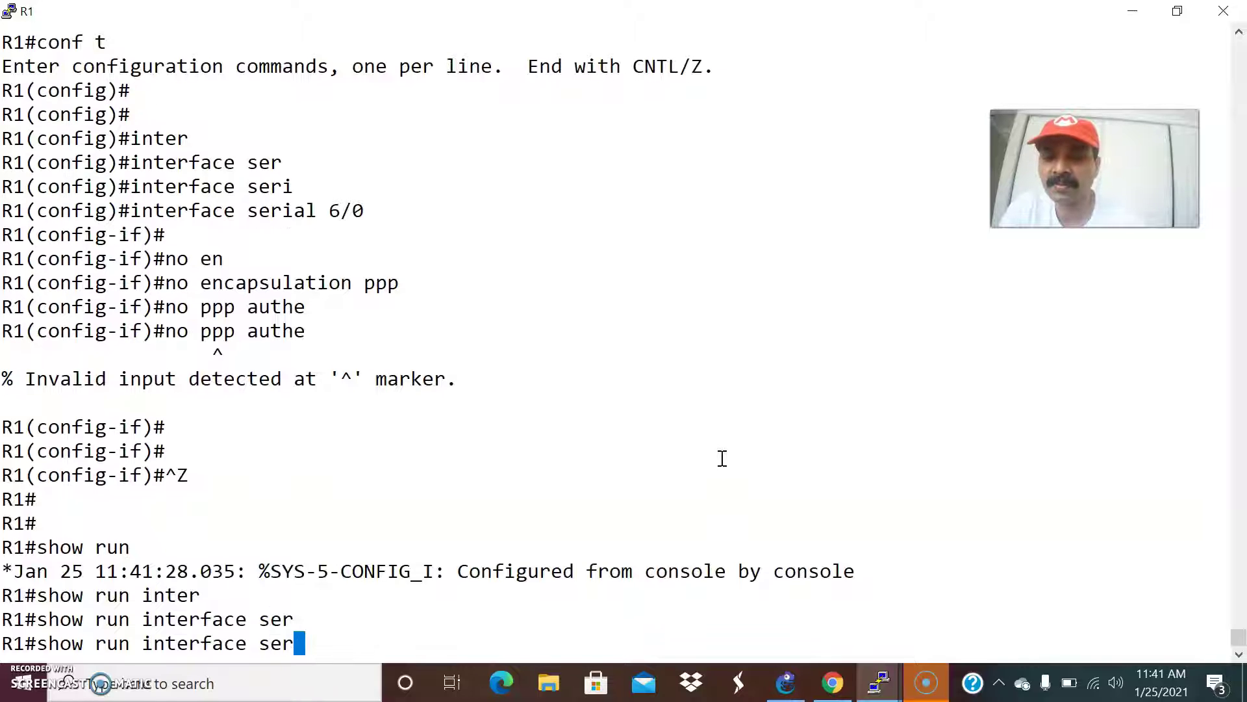
type("i")
key("Tab")
type("6/0")
key("Return")
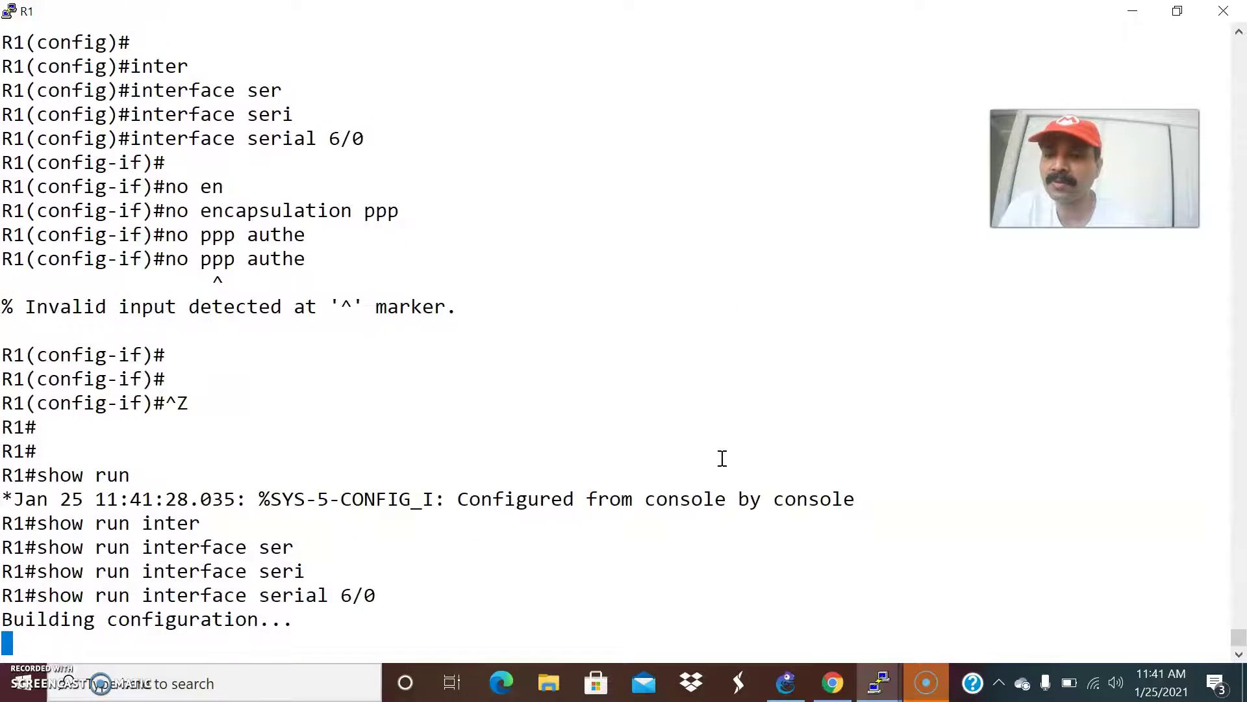
Step: Enter global configuration mode on R1 again
type("conf t")
key("Return")
key("Return")
key("Return")
type("int")
key("BackSpace")
key("BackSpace")
Step: Enter interface configuration for Serial6/0
type("nterface s")
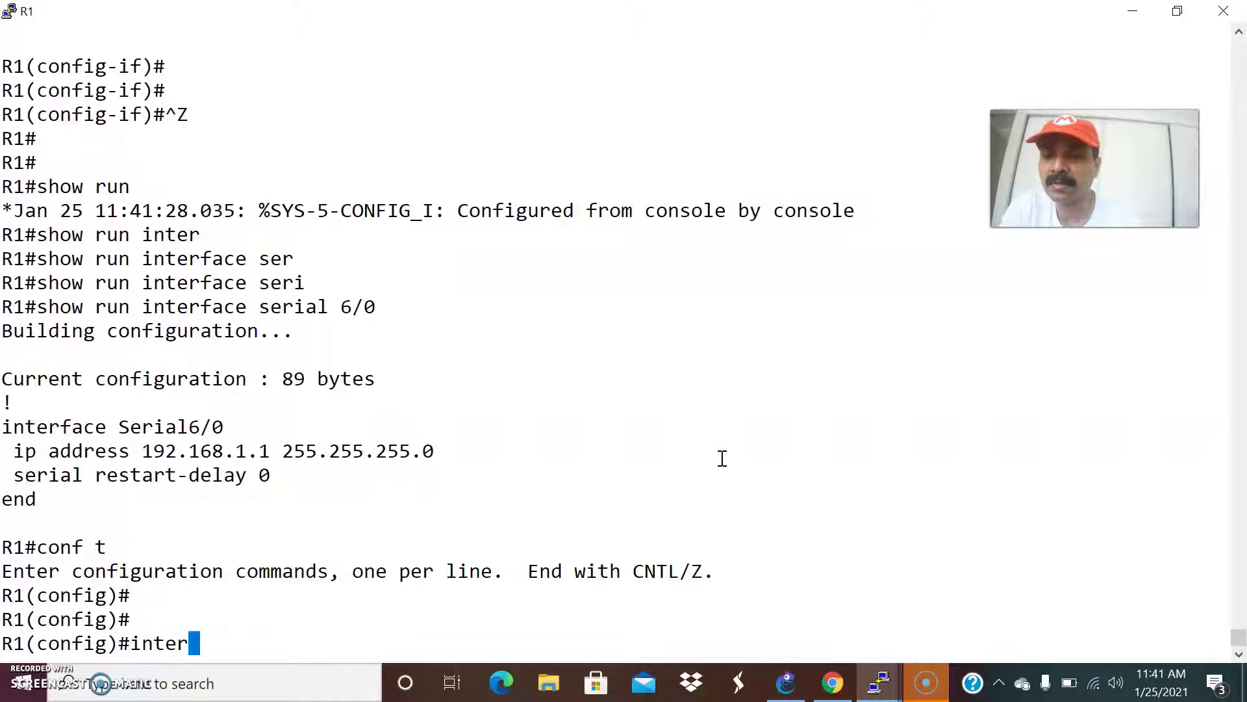
key("Tab")
type("ser")
key("Tab")
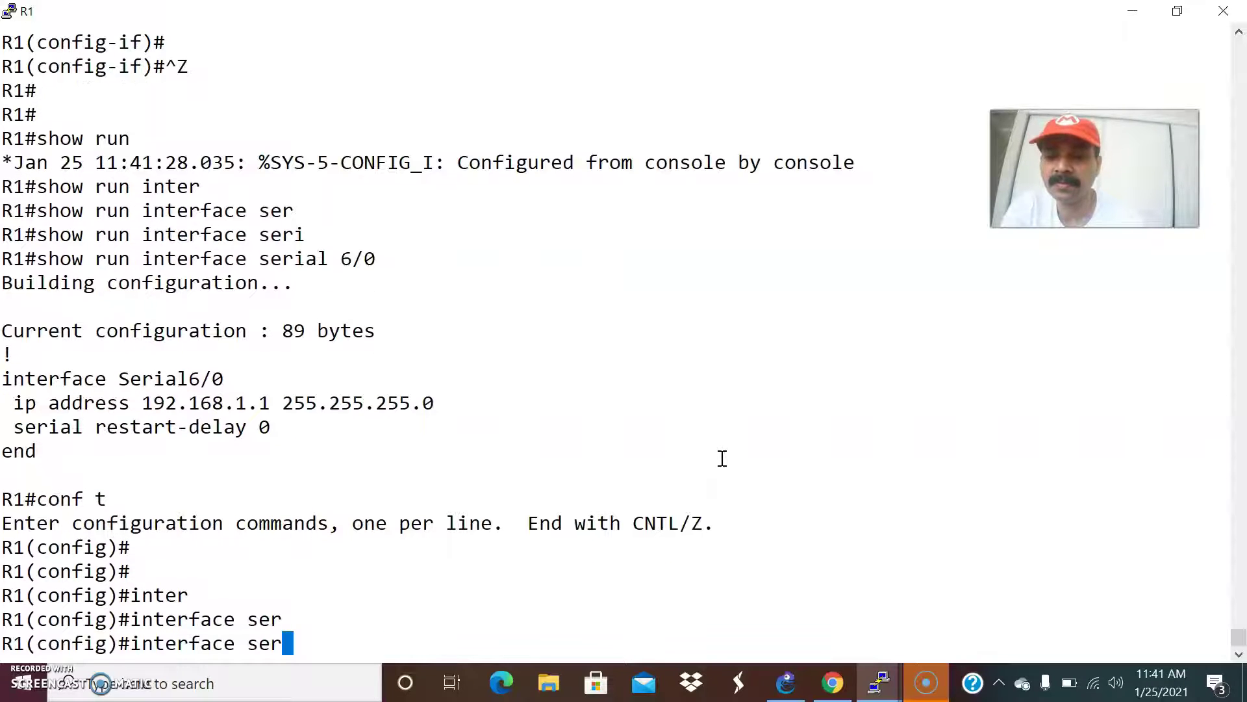
type("i")
key("Tab")
type("6/0")
key("Return")
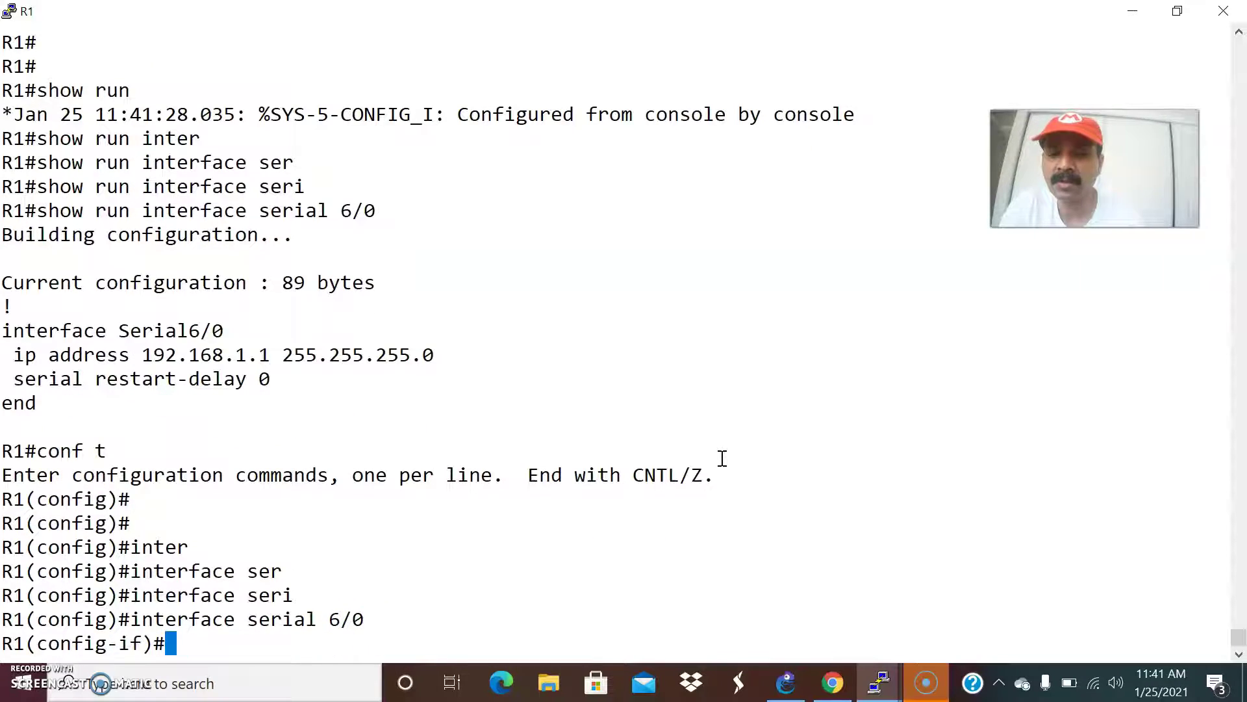
Step: Re-enable PPP encapsulation and require PAP authentication on Serial6/0
type("en")
key("Tab")
type("ppp")
key("Return")
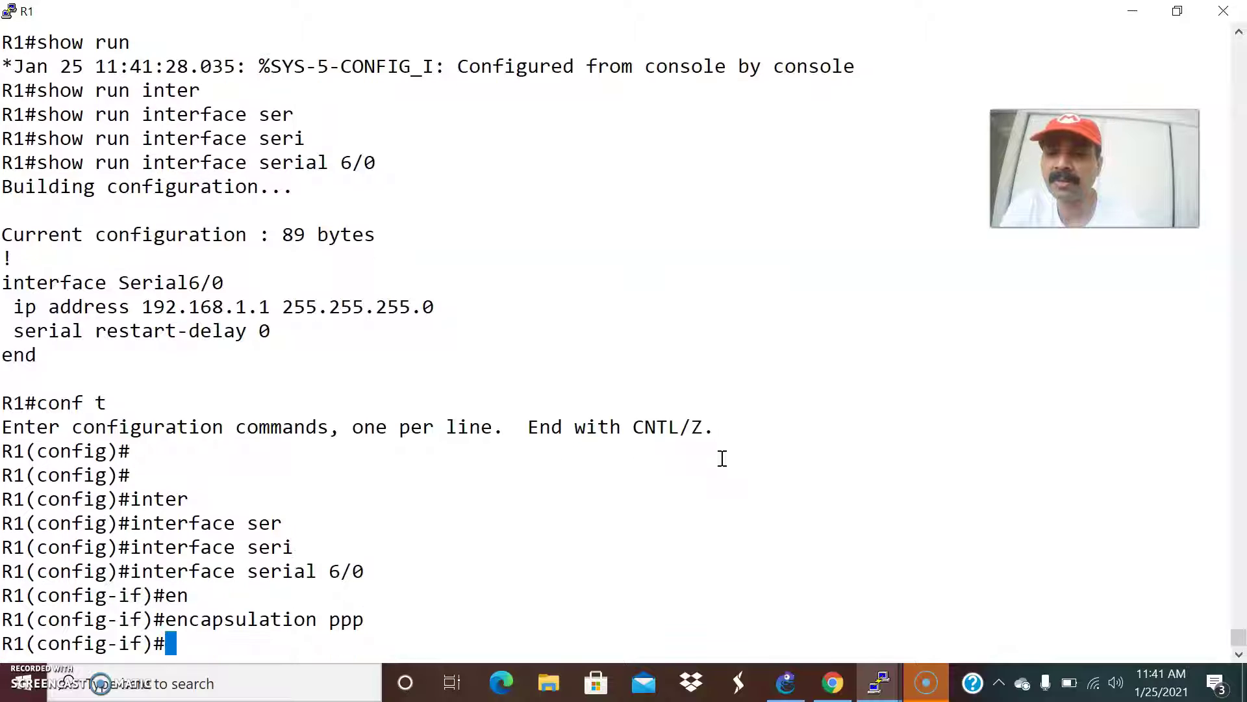
type("ppp auth")
key("Tab")
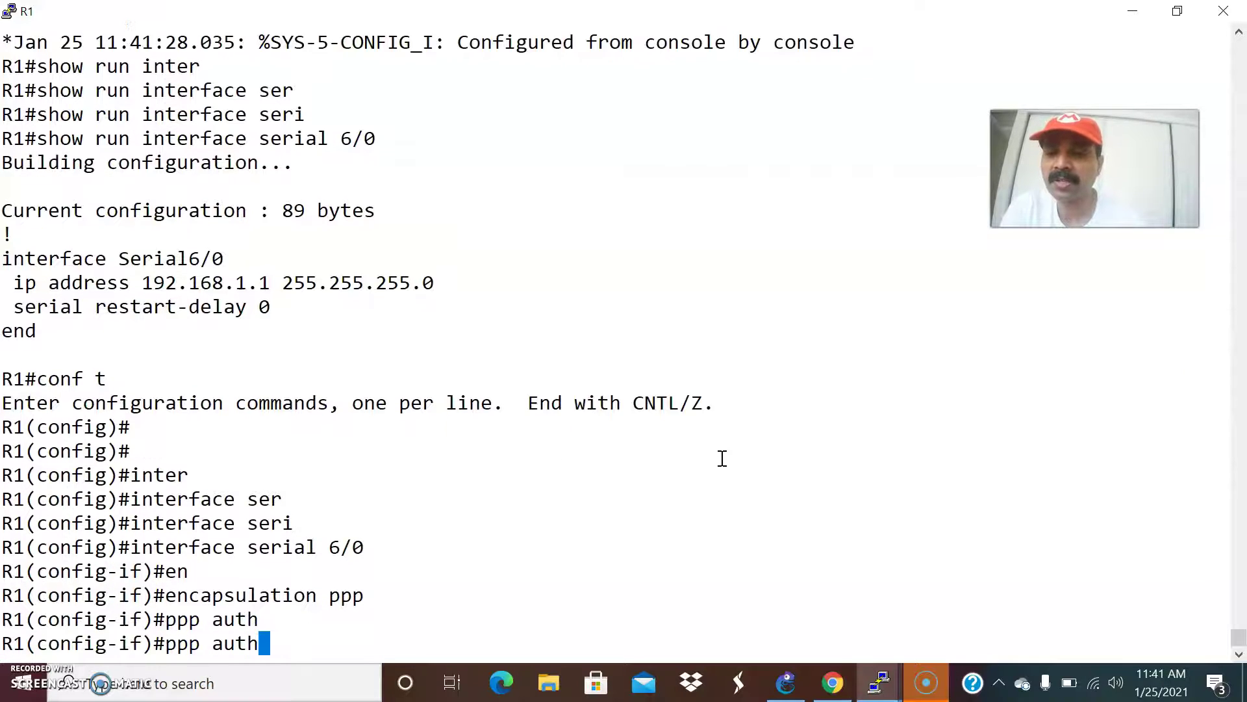
type("en")
key("Tab")
type("p")
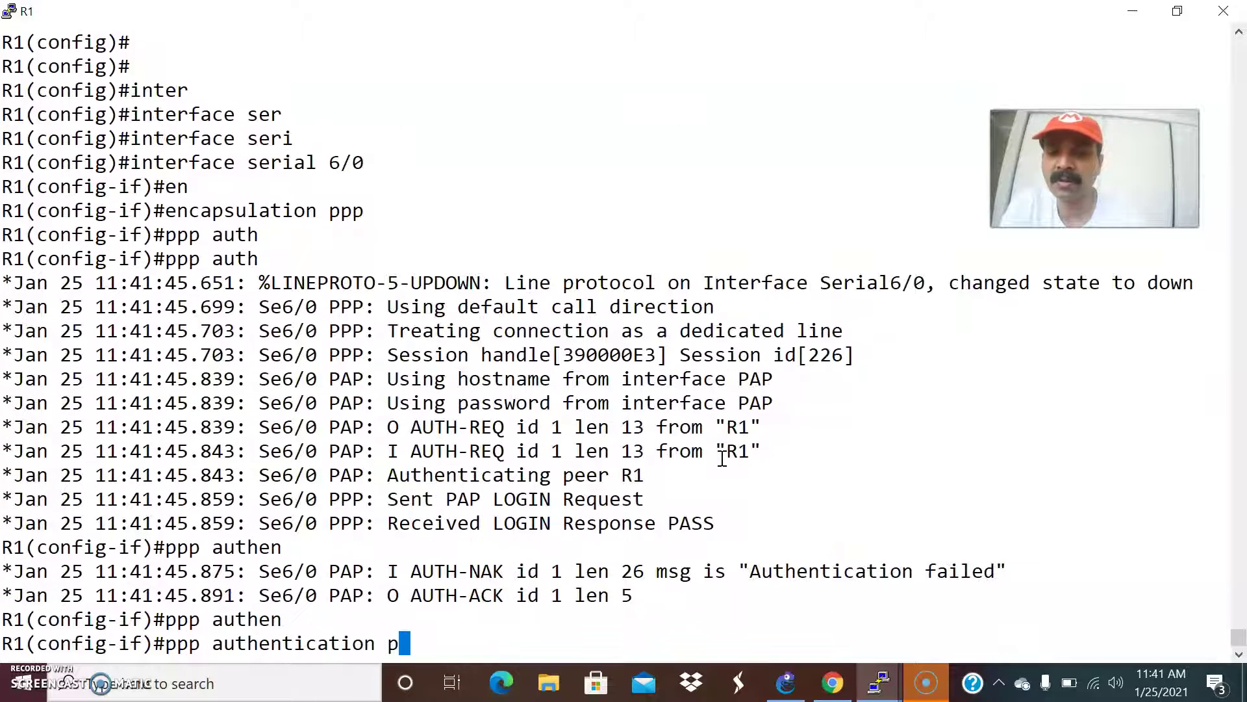
type("ap")
key("Return")
type("pap")
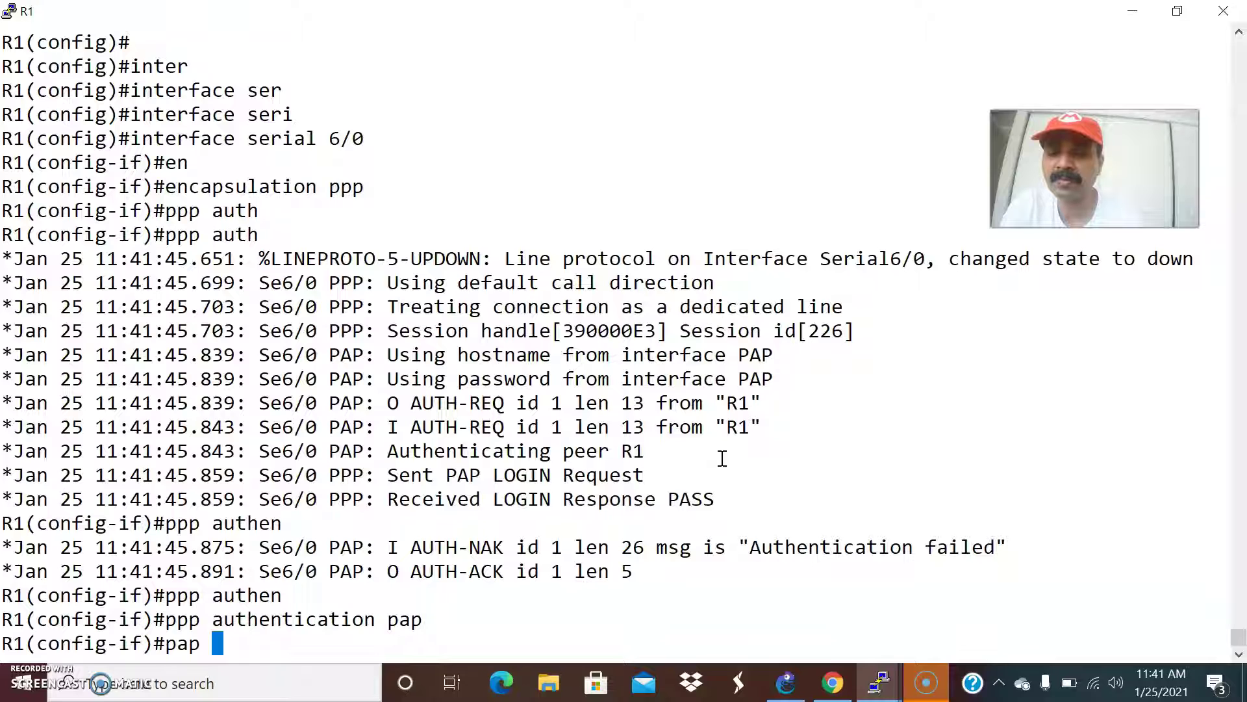
key("BackSpace")
key("BackSpace")
key("BackSpace")
Step: Set 'ppp pap sent-username R1' with the lab password and exit configuration mode
type("pp")
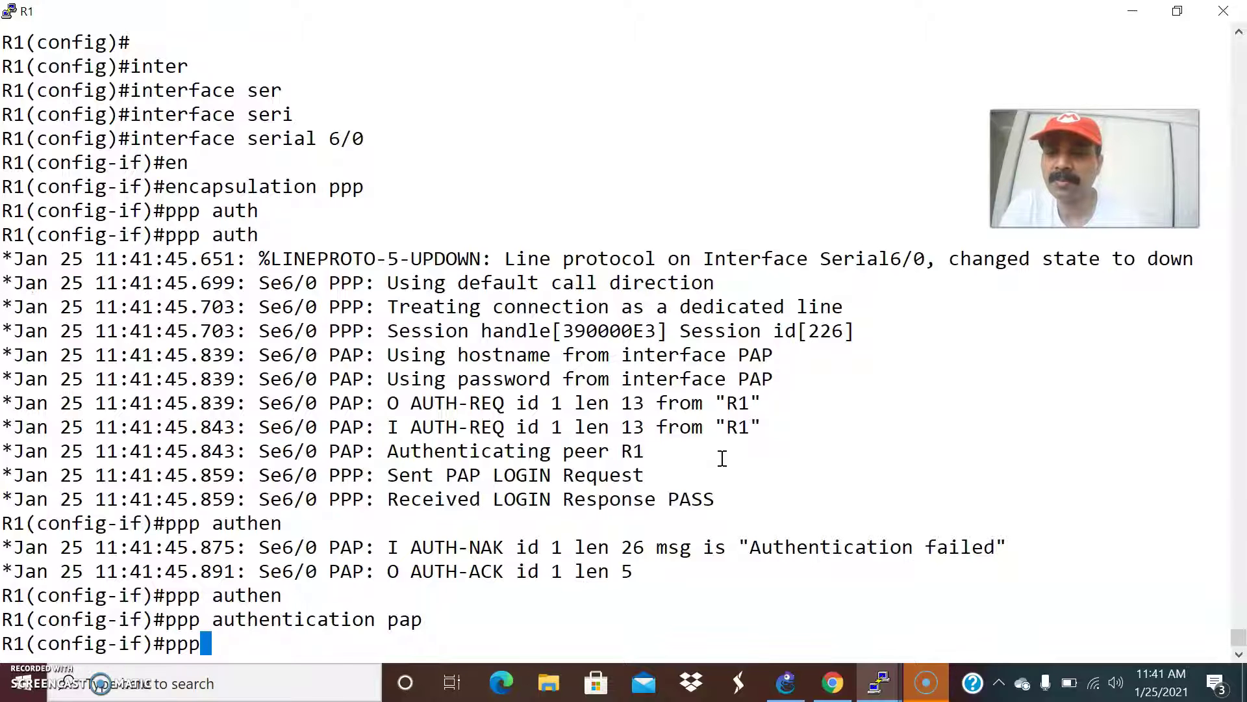
type(" pap user")
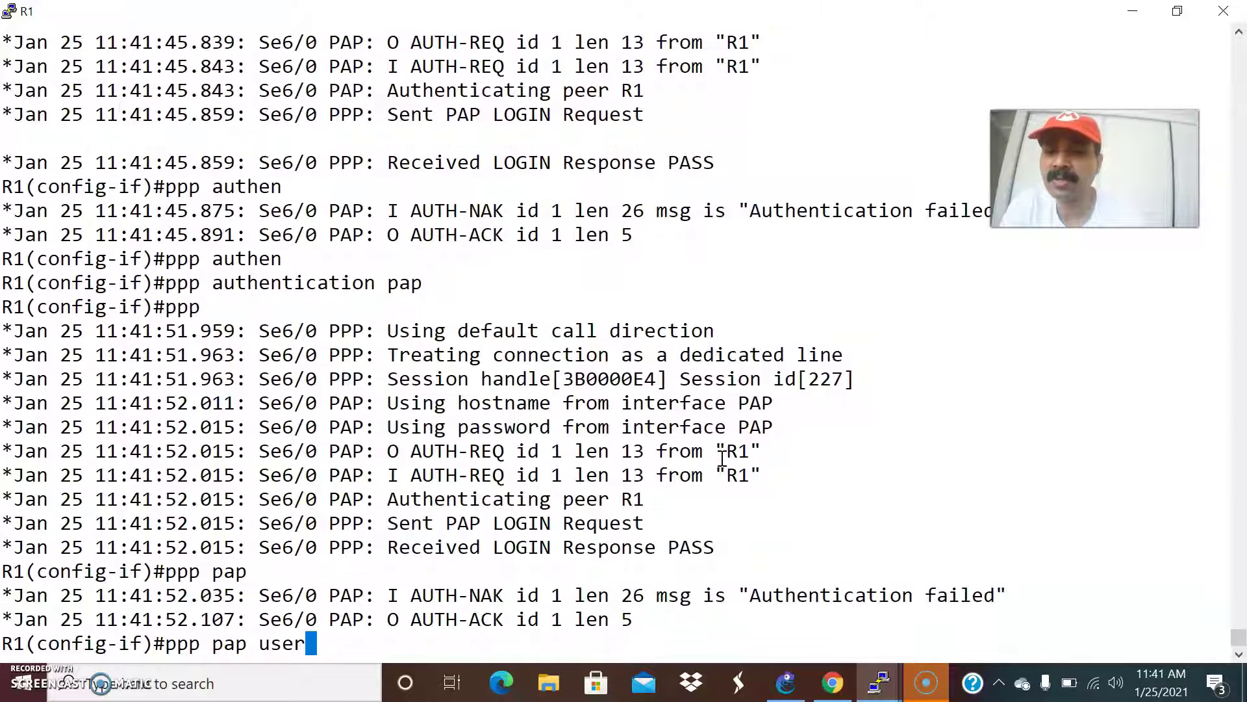
key("Tab")
key("BackSpace")
key("BackSpace")
key("BackSpace")
key("BackSpace")
type("sen")
key("Tab")
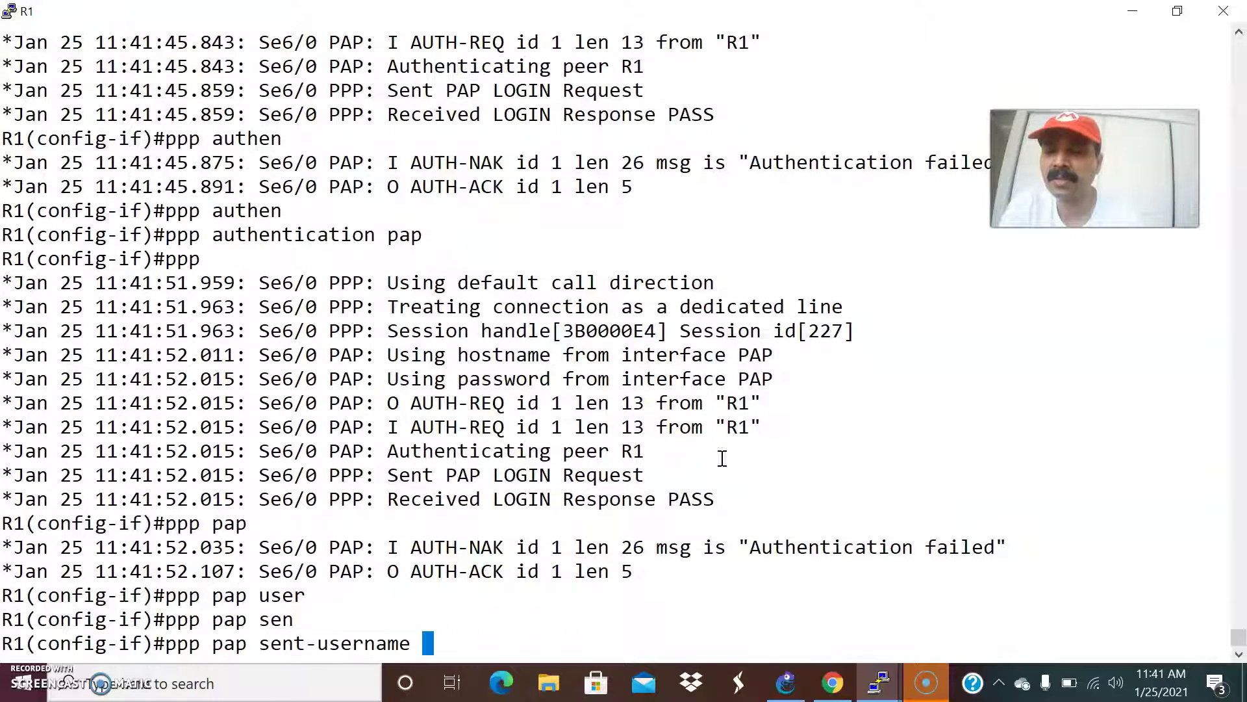
type("R2")
key("BackSpace")
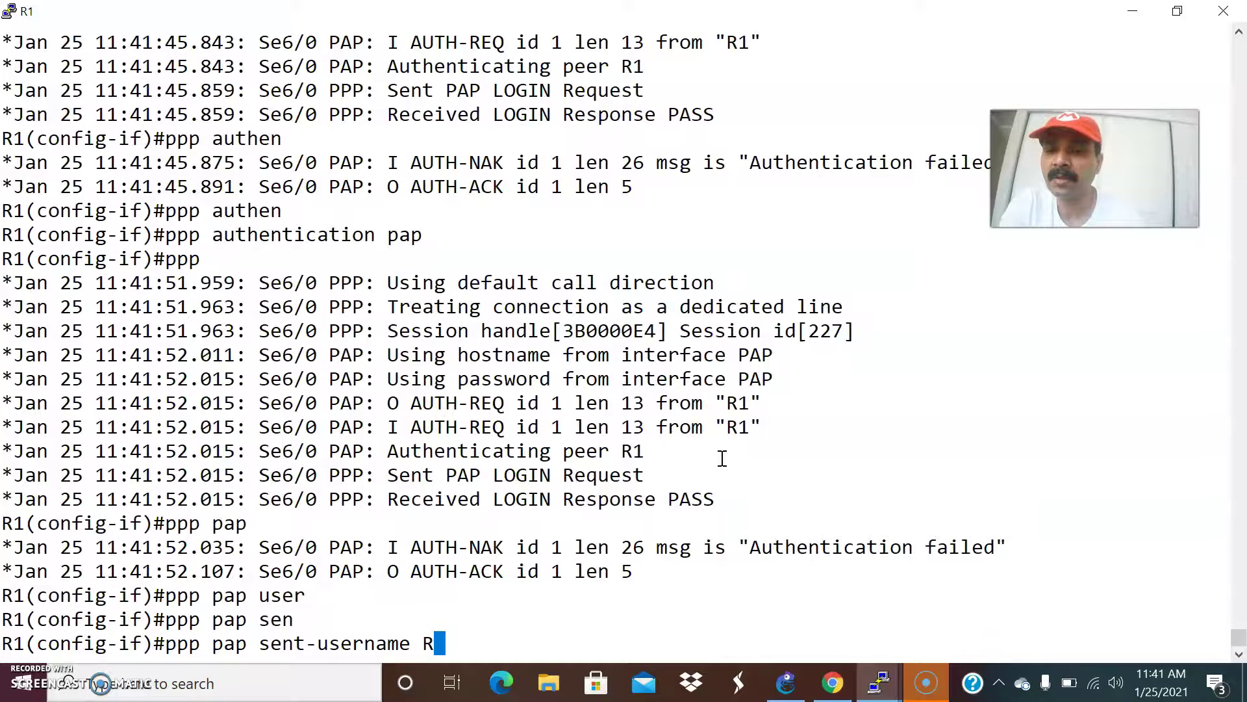
type("2")
key("BackSpace")
type("1 ")
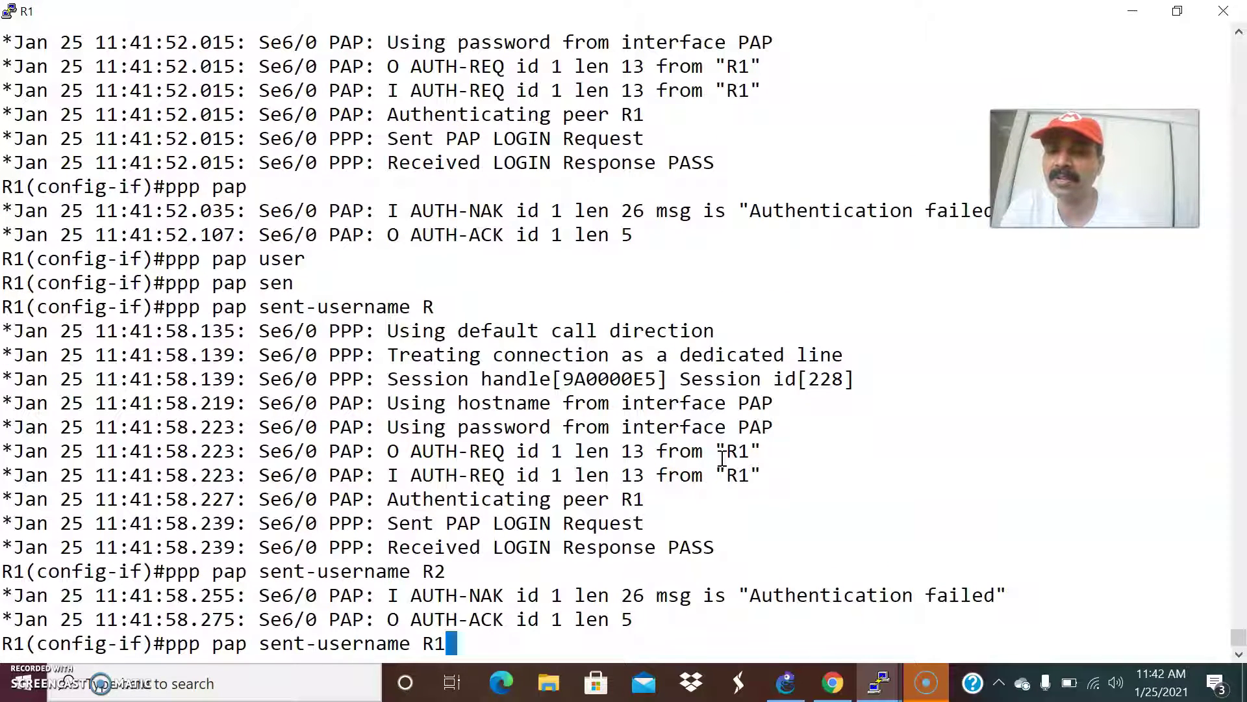
type("pass")
key("Tab")
type("hello")
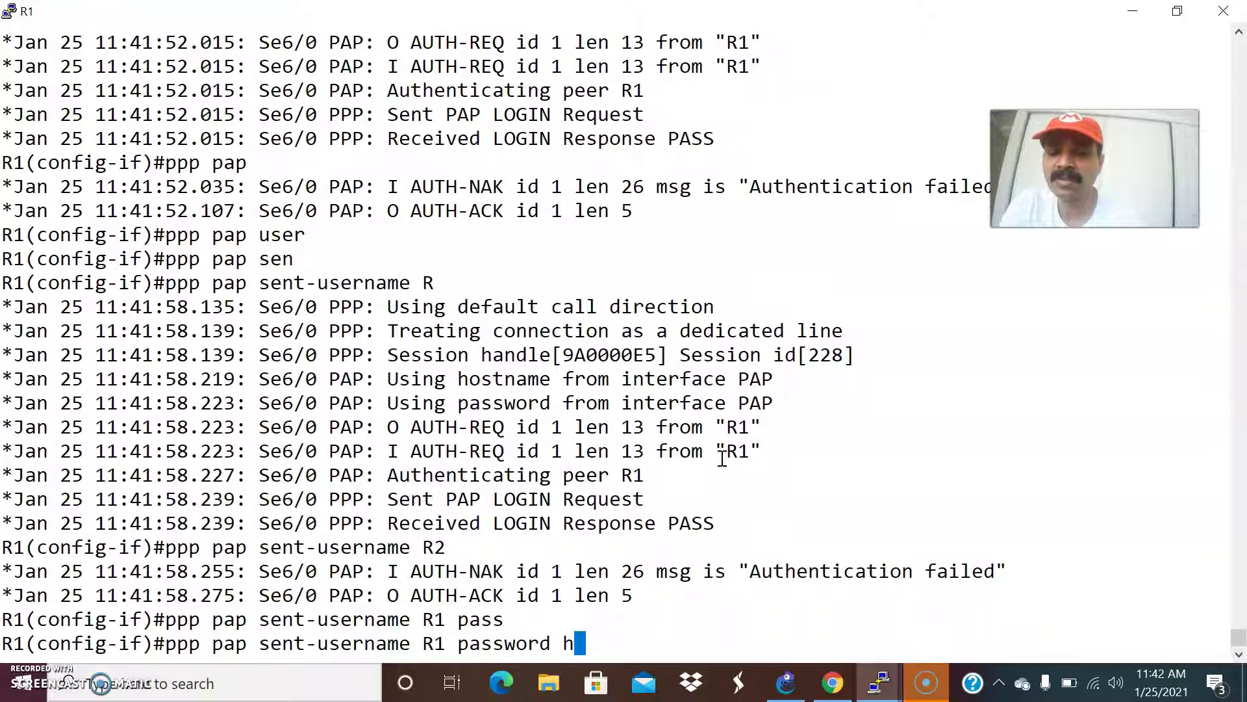
key("Return")
key("ctrl+z")
key("Return")
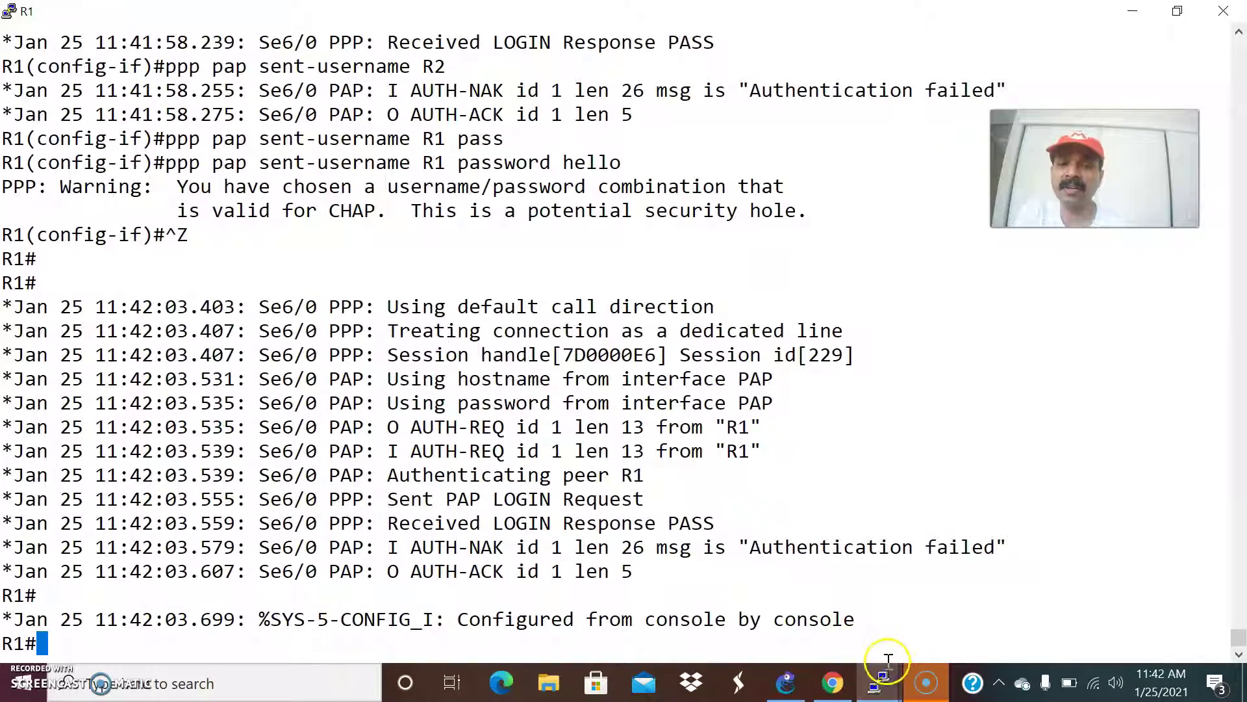
Step: Rerun the ping from PC1 to 172.16.20.2
mouse_move(884, 679)
left_click(521, 610)
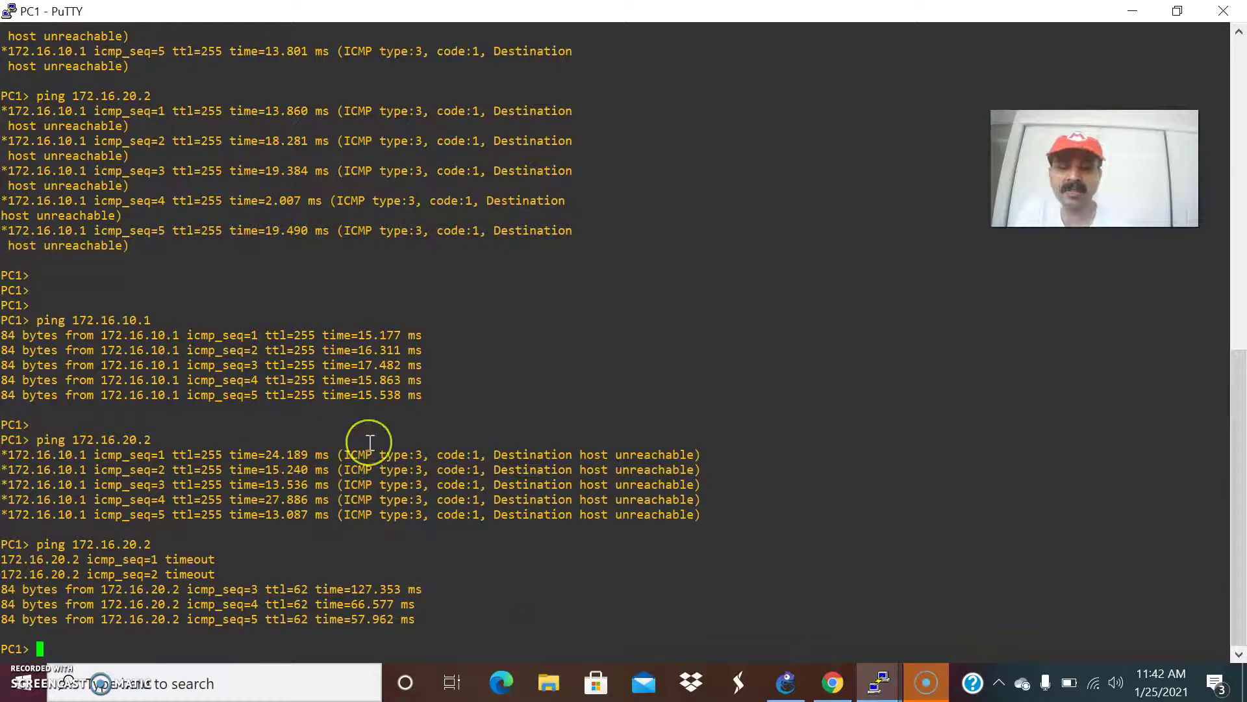
key("Up")
key("Return")
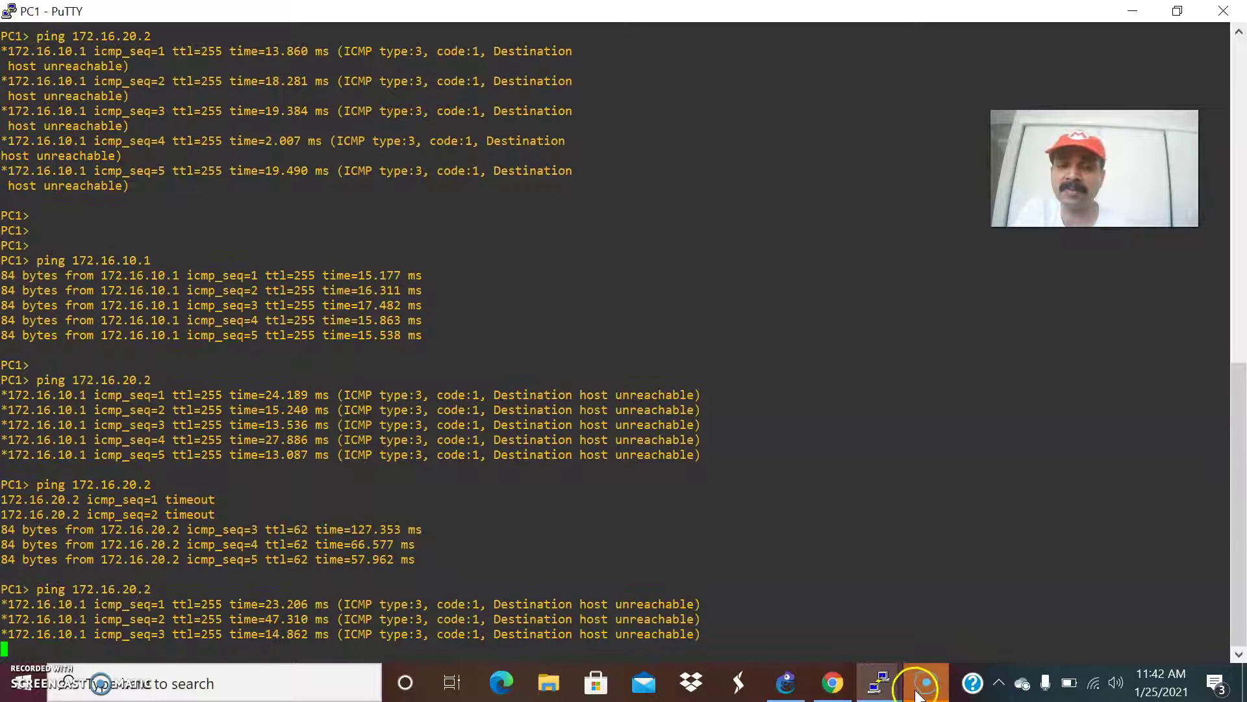
Step: Rerun the ping from PC2 to 172.16.10.2, then bring the GNS3 topology forward
mouse_move(878, 682)
left_click(1150, 585)
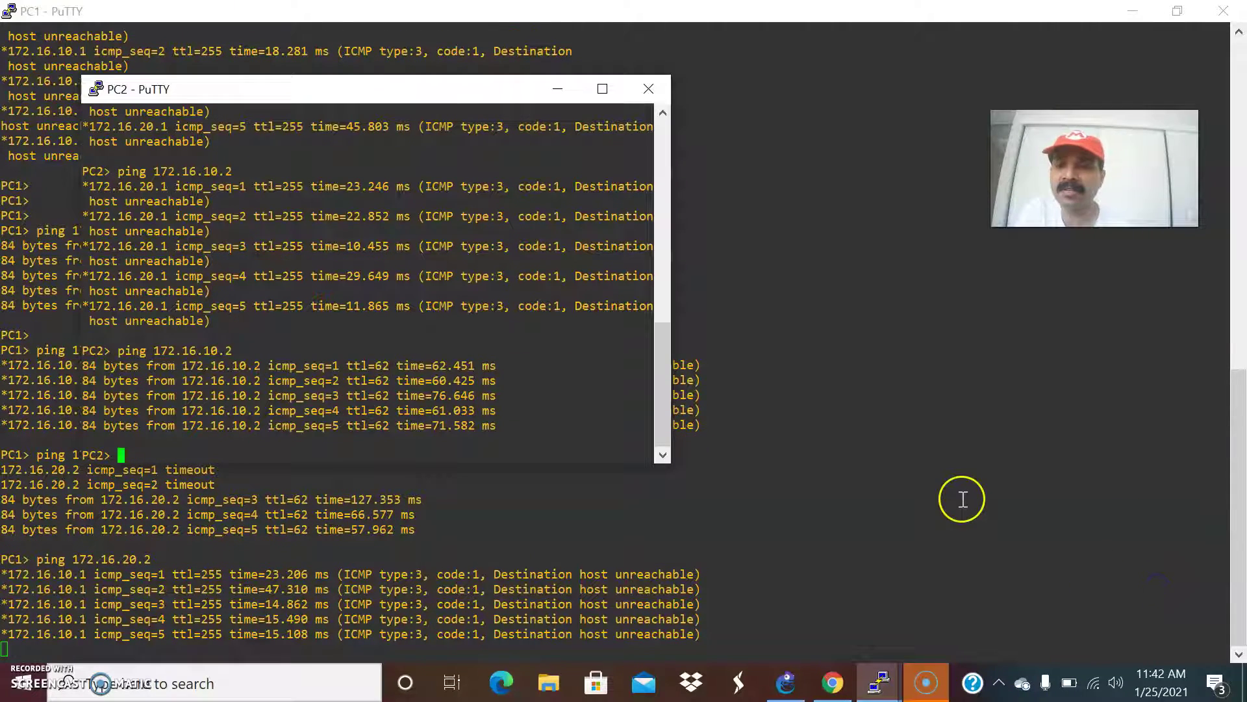
key("Up")
key("Return")
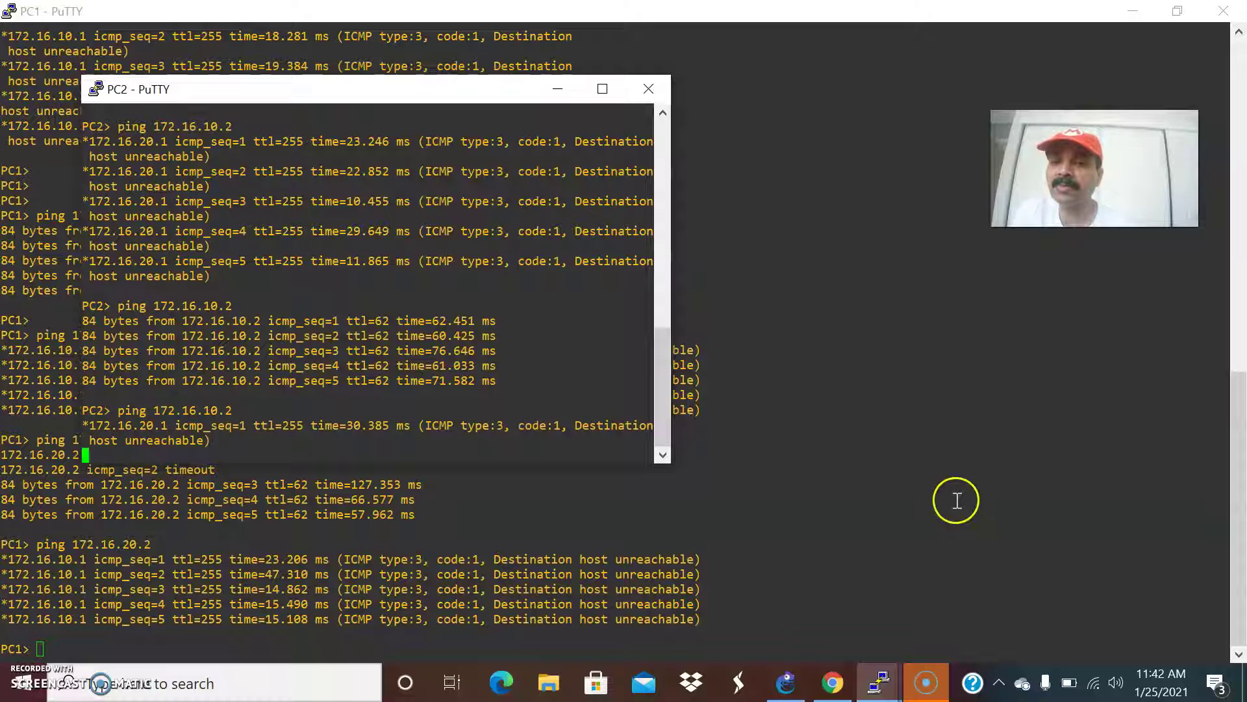
left_click(786, 682)
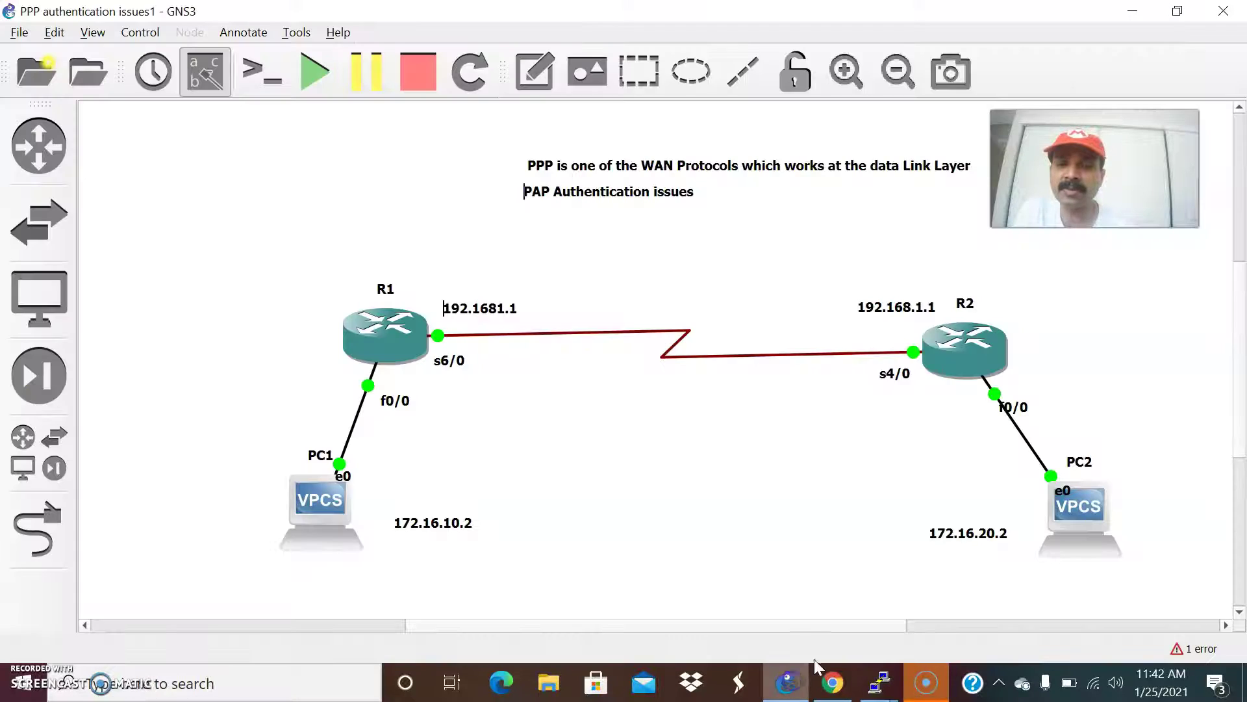
Step: Switch to the R1 console and turn off all debugging with 'u all'
mouse_move(878, 679)
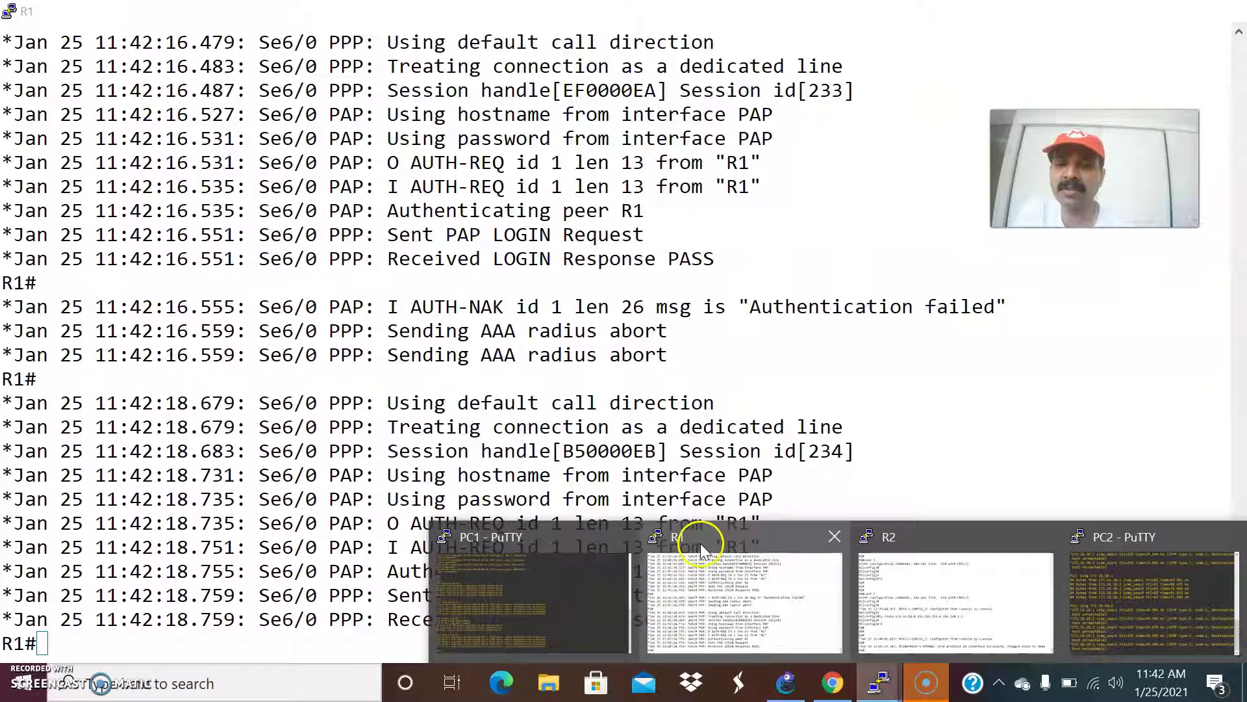
left_click(695, 539)
type("u all")
key("Return")
key("Return")
type("co")
key("BackSpace")
key("BackSpace")
Step: Display R1's Serial6/0 running configuration, still sending PAP username R1
type("show run in")
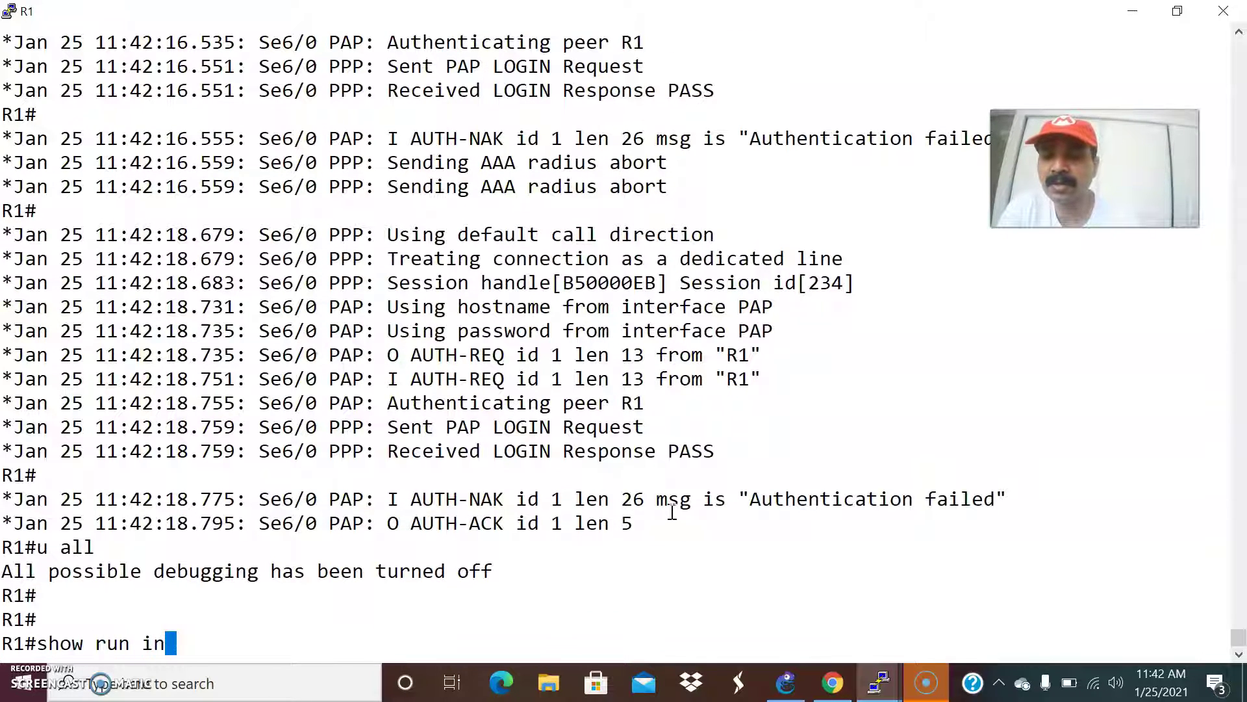
type("ter")
key("Tab")
type("ser")
key("Tab")
type("i")
key("Tab")
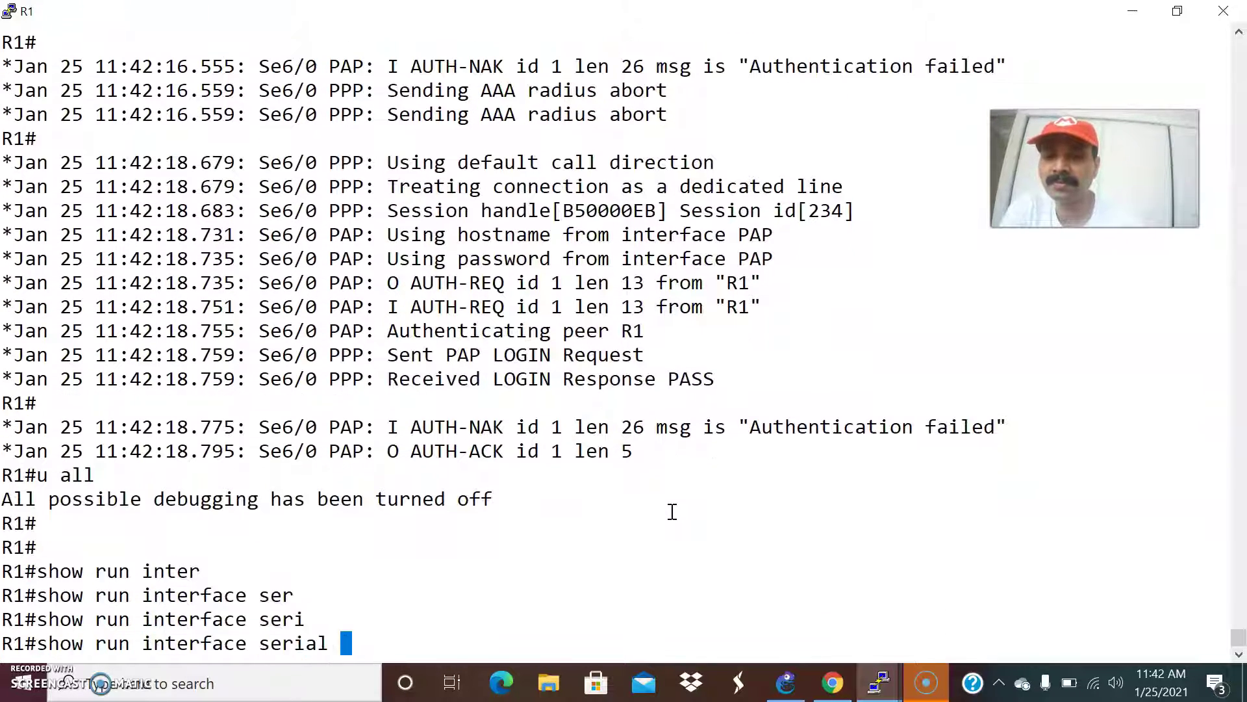
type("6/0")
key("Return")
key("Return")
key("Return")
Step: On R1, enter global configuration and go into interface Serial6/0
type("conf t")
key("Return")
key("Return")
key("Return")
type("in")
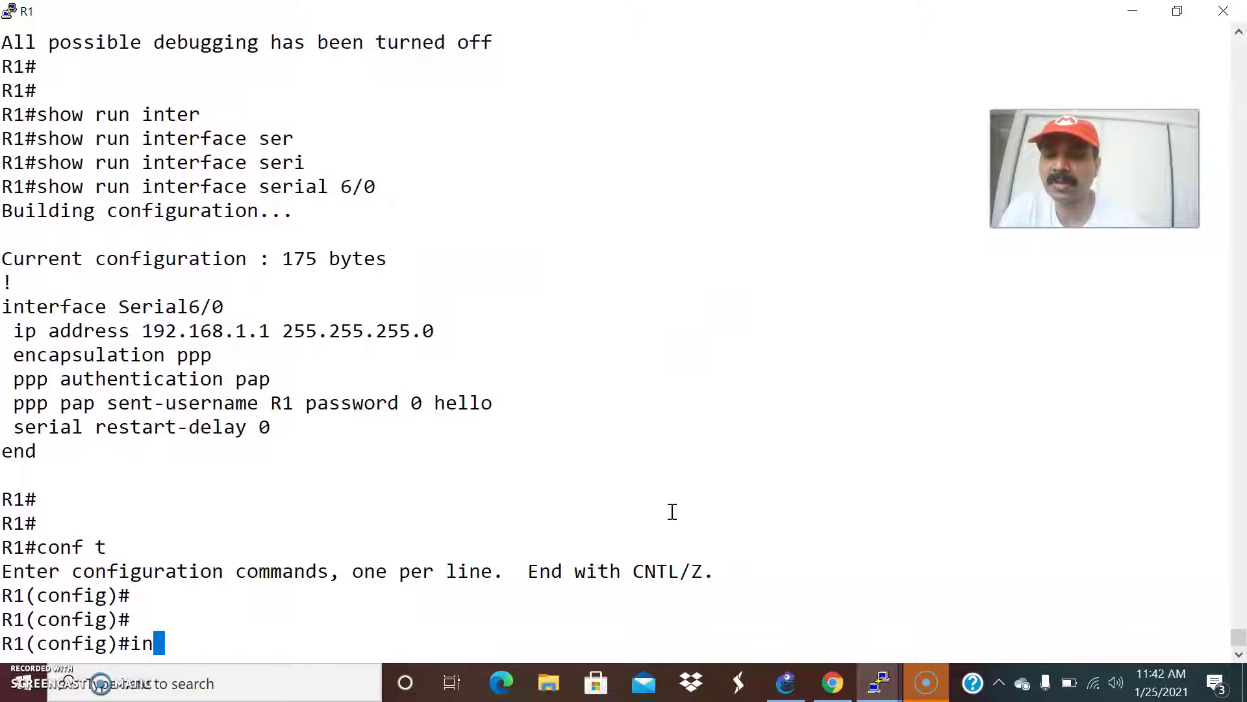
type("ter")
key("Tab")
type("ser")
key("Tab")
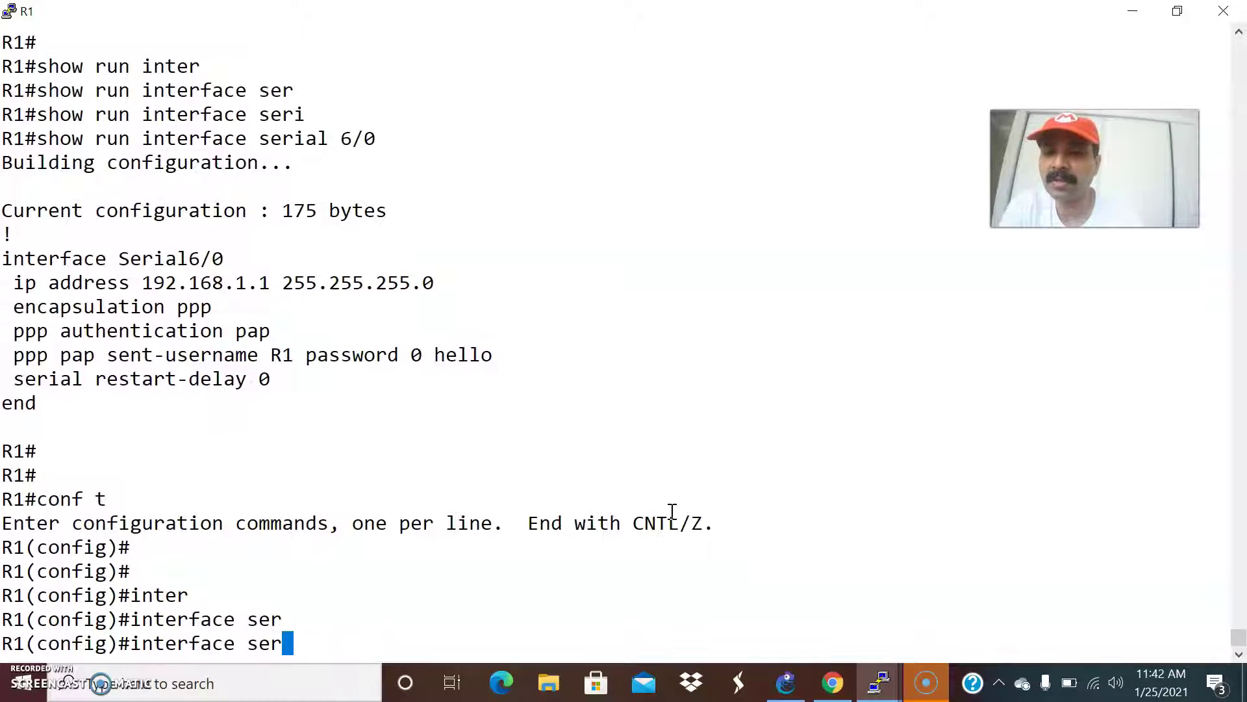
type("i")
key("Tab")
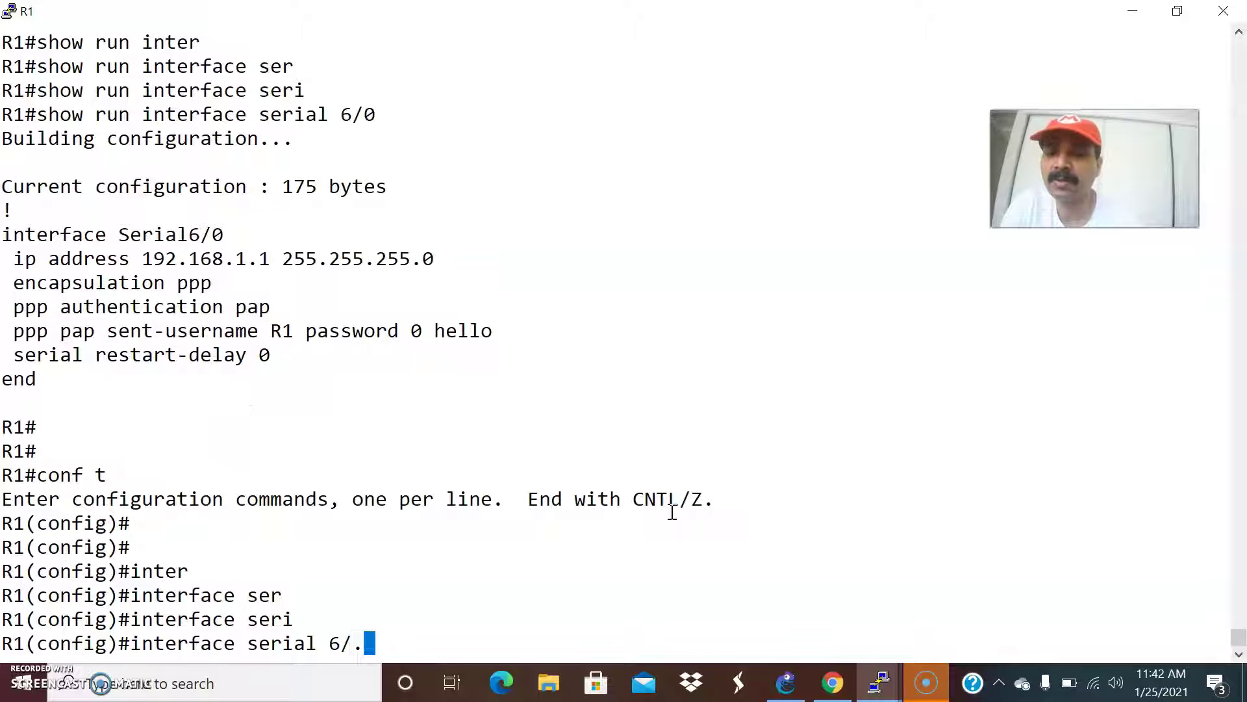
key("BackSpace")
key("BackSpace")
type("0")
key("Return")
Step: Remove PAP authentication and PPP encapsulation from Serial6/0
type("no ppp authe")
key("Tab")
type("en")
key("Tab")
type("pap")
key("Return")
type("no en")
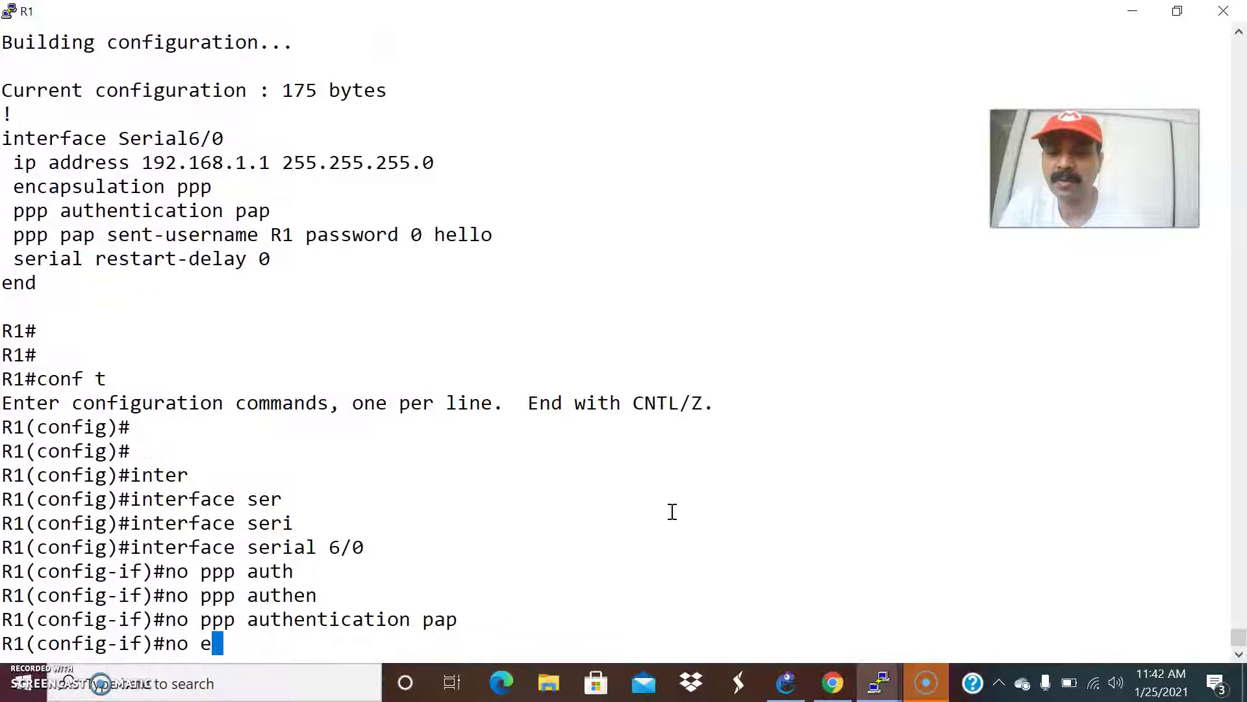
key("Tab")
type("ppp")
key("Return")
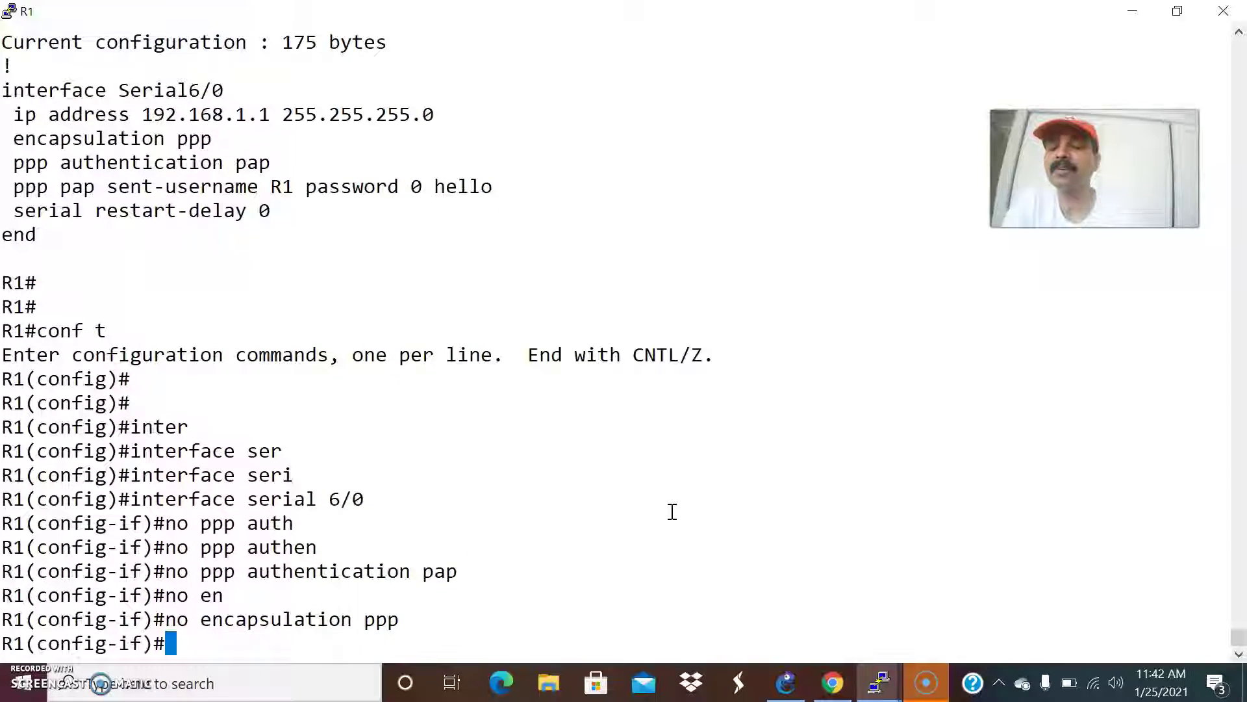
key("Return")
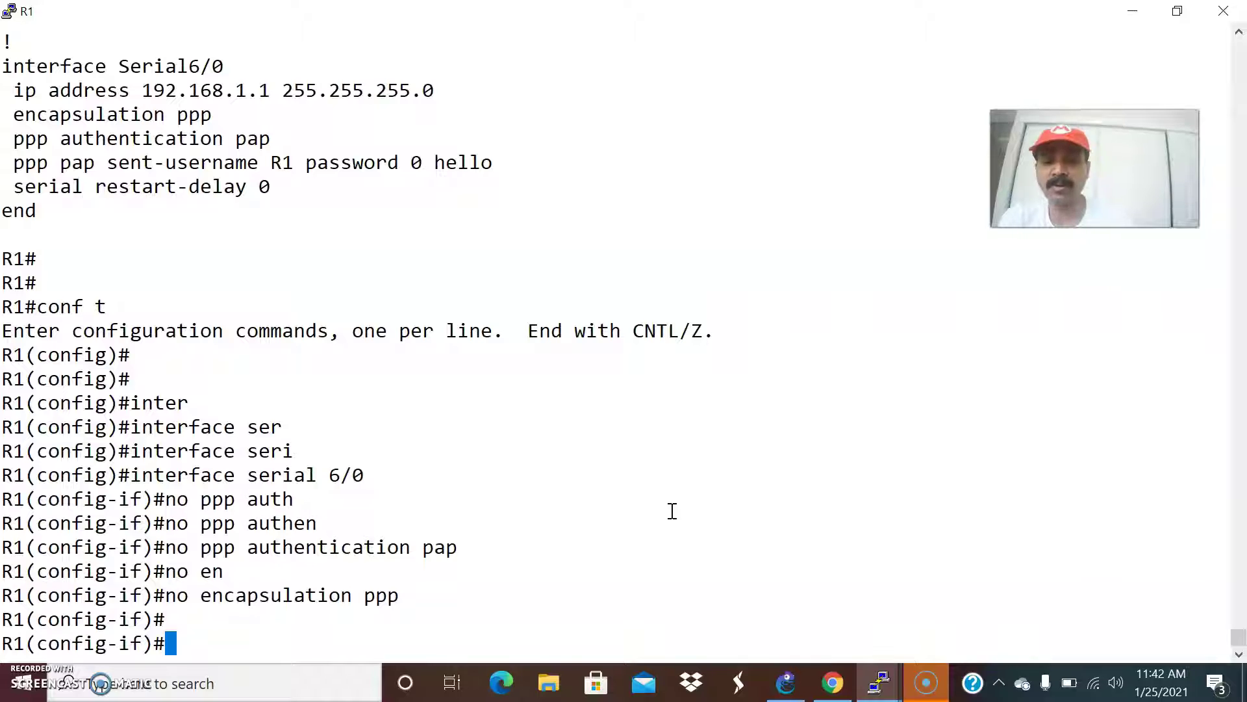
Step: Exit configuration and display Serial6/0's running config, now only IP 192.168.1.1 and restart-delay
key("ctrl+z")
key("Return")
key("Return")
type("show run interface serial 6/0")
key("Return")
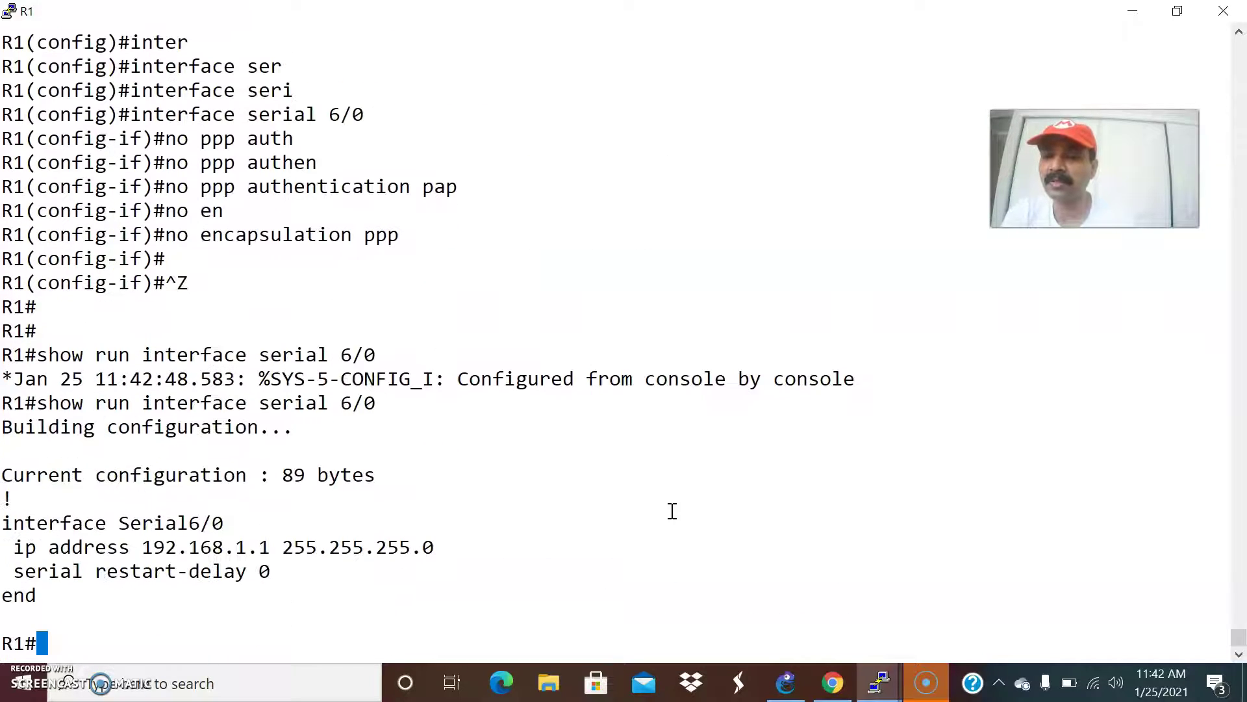
Step: Re-enter configuration mode for R1's interface Serial6/0
type("conf t")
key("Return")
key("Return")
type("inter")
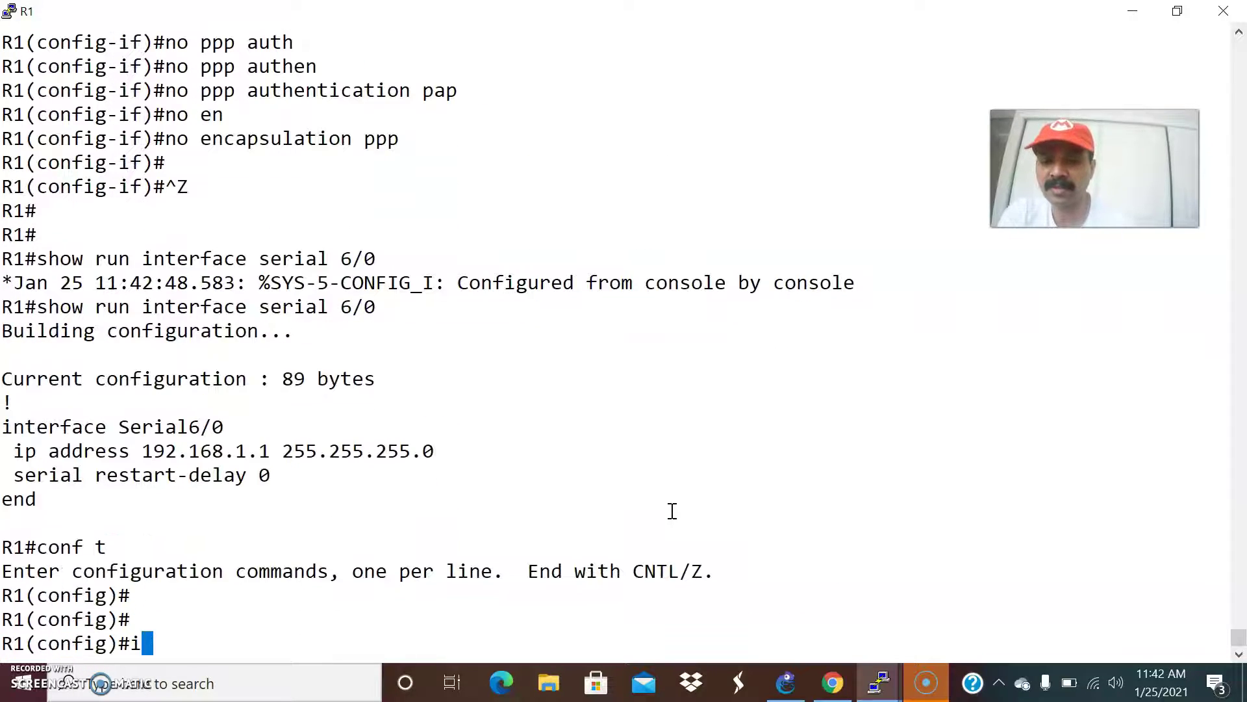
key("Tab")
type("ser")
key("Tab")
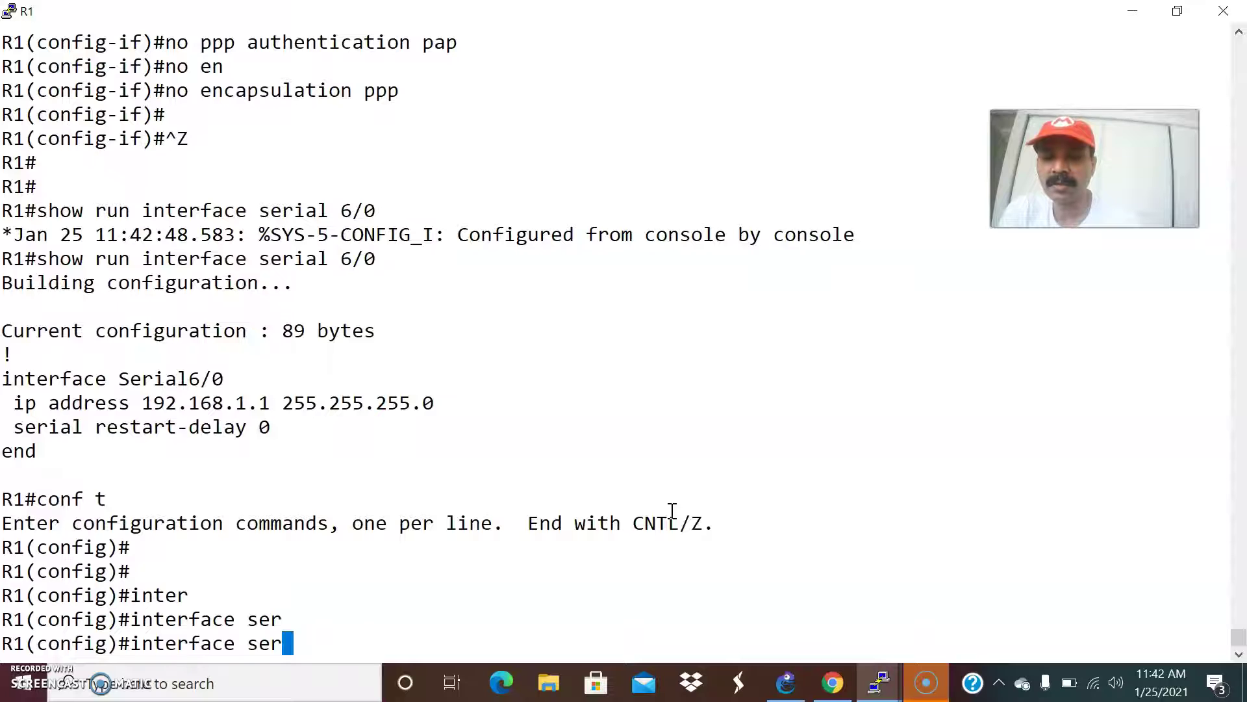
type("i")
key("Tab")
type("6/0")
key("Return")
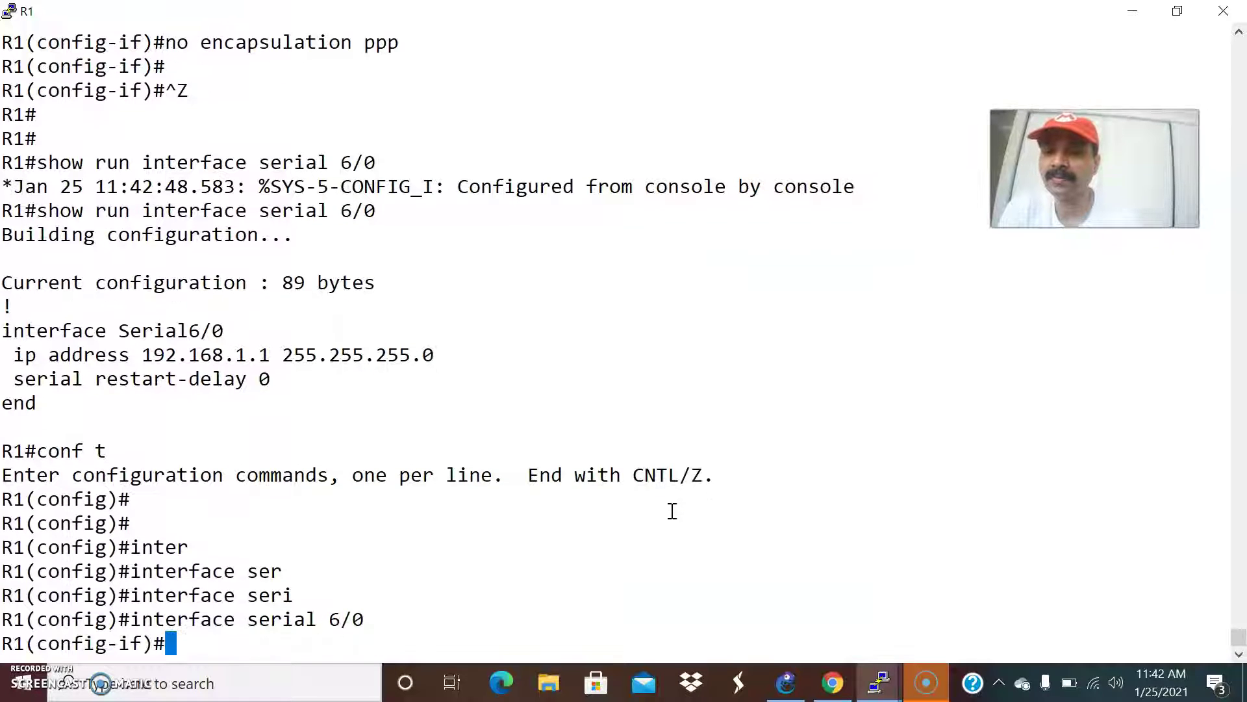
Step: Set PPP encapsulation and require PAP authentication on Serial6/0
type("en")
key("Tab")
type("ppp")
key("Return")
type("ppp")
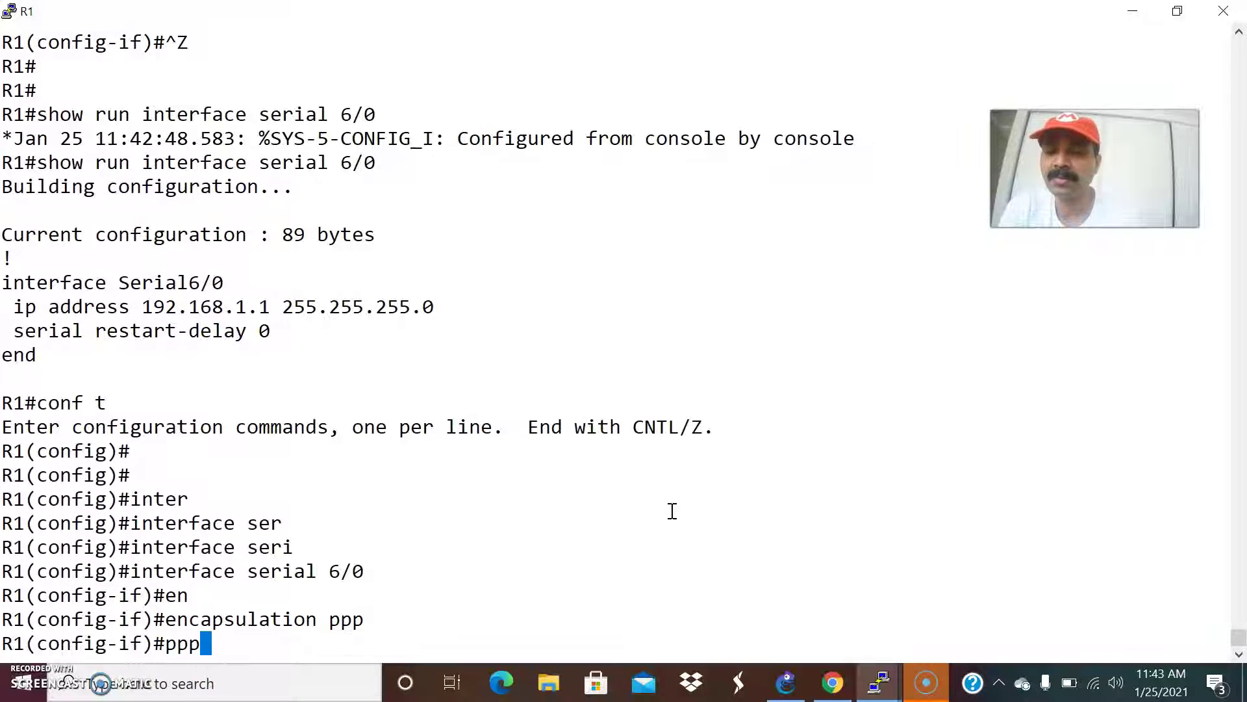
type(" authe")
key("Tab")
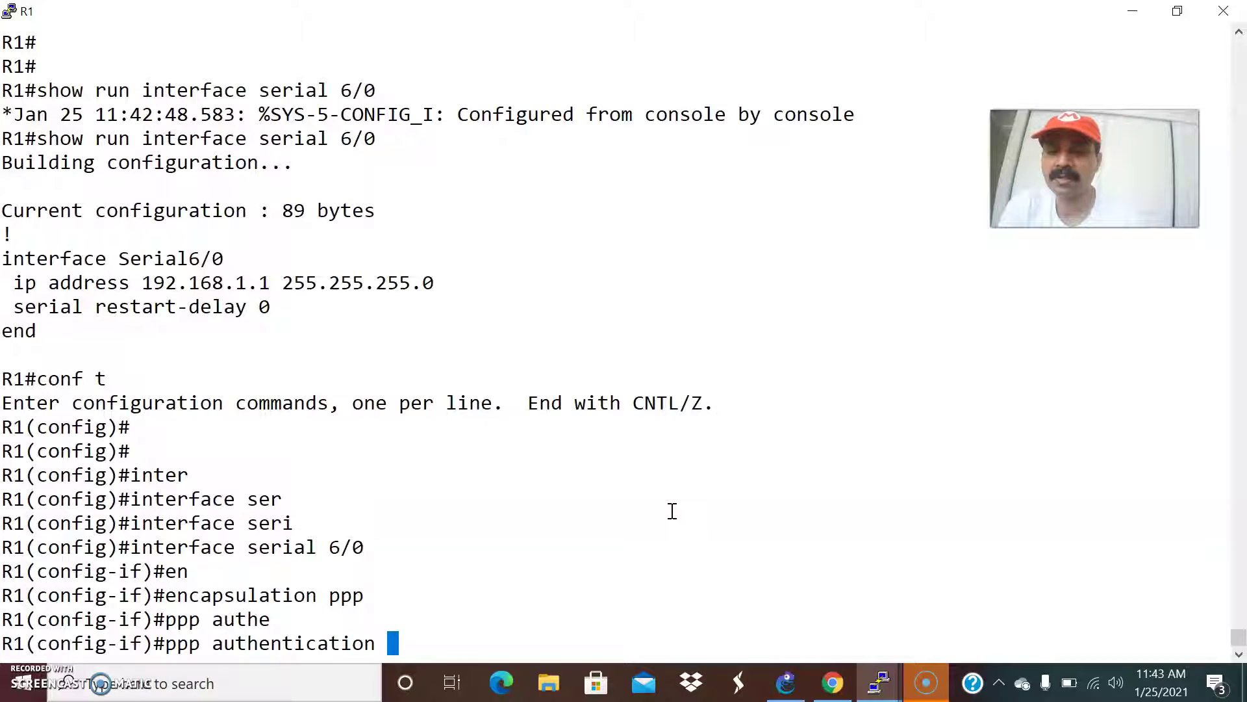
type("pap")
key("Return")
Step: Set the PAP sent-username to R2 with its PAP password, then exit configuration
type("pap")
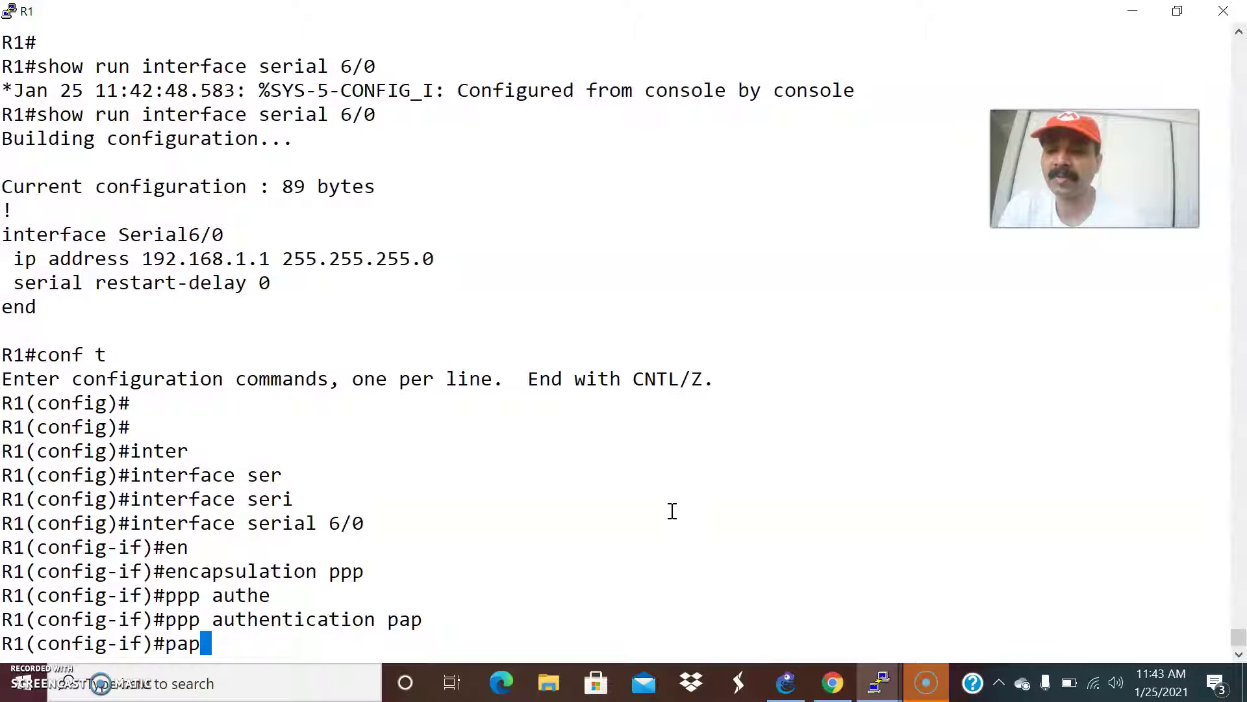
type(" sen")
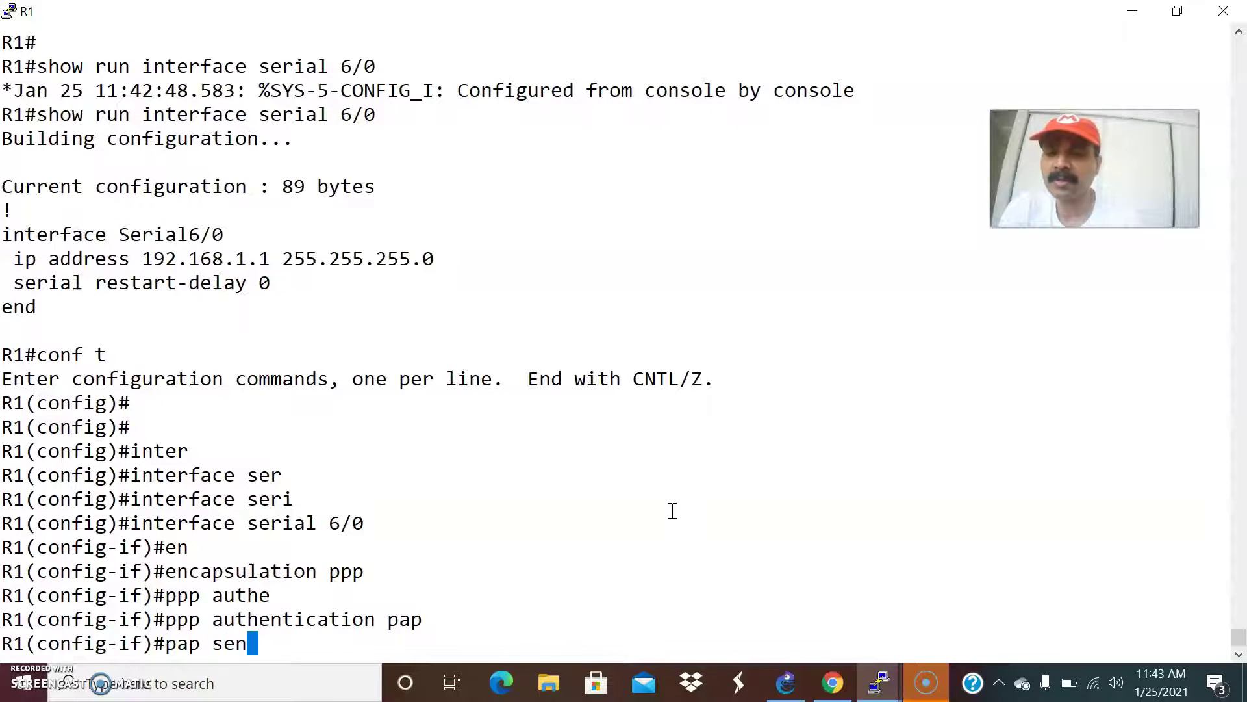
key("Tab")
key("BackSpace")
key("BackSpace")
key("BackSpace")
key("BackSpace")
key("BackSpace")
key("BackSpace")
key("BackSpace")
type("ppp pap sen")
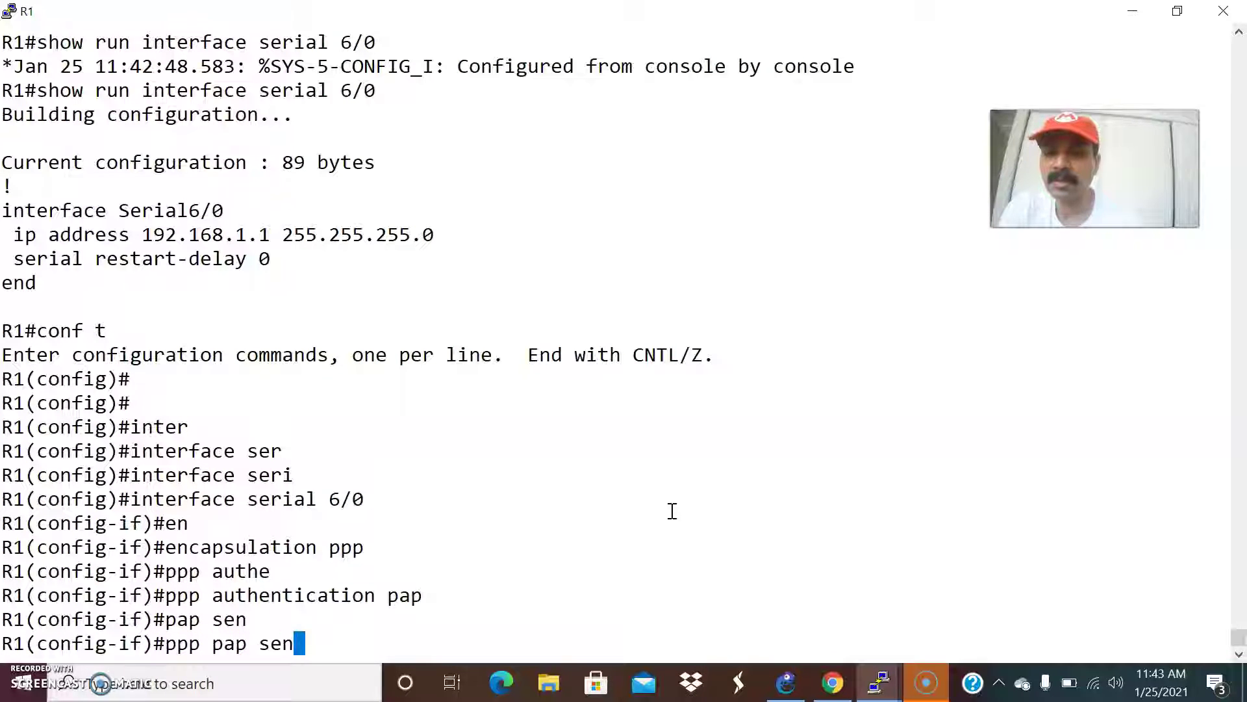
key("Tab")
type("R2 ")
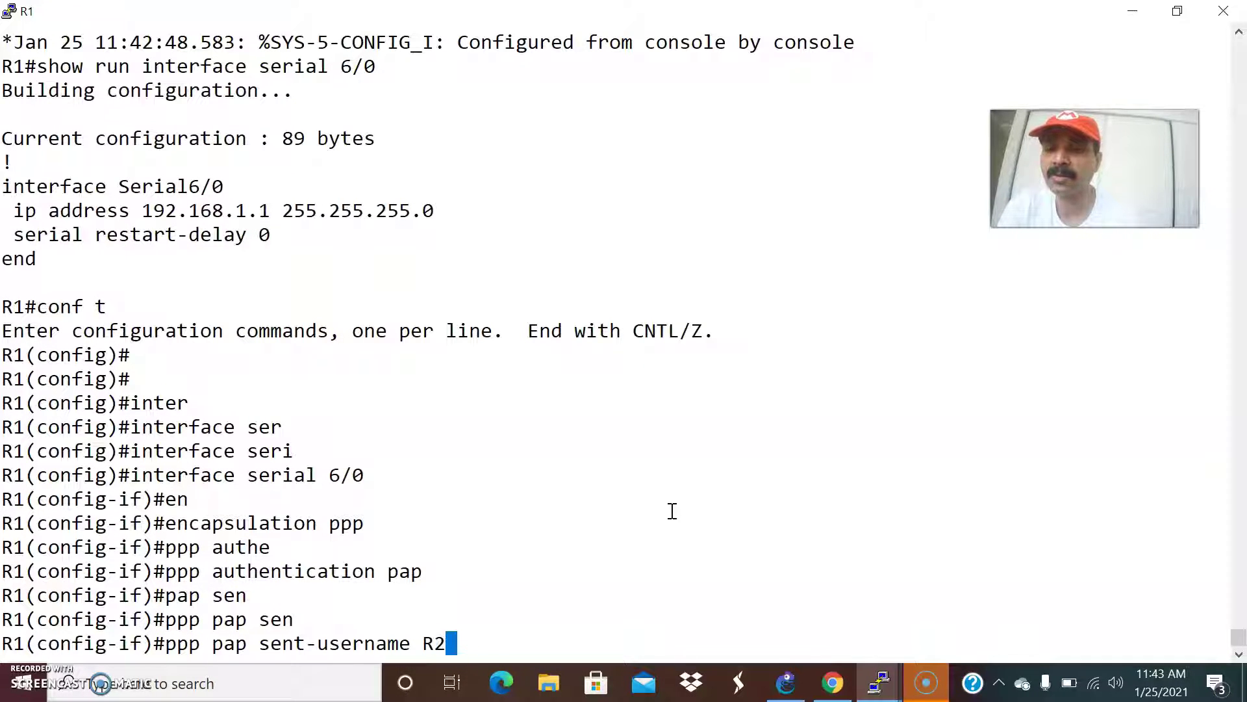
type("pass")
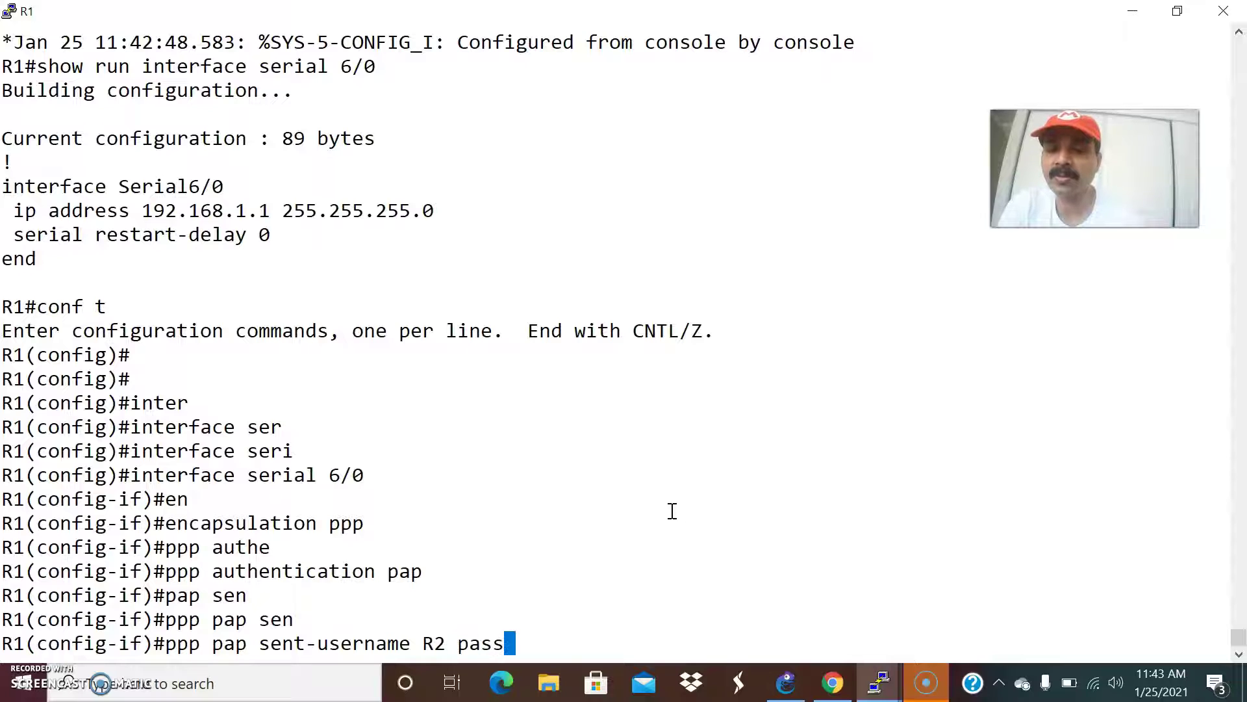
key("Tab")
type("hello")
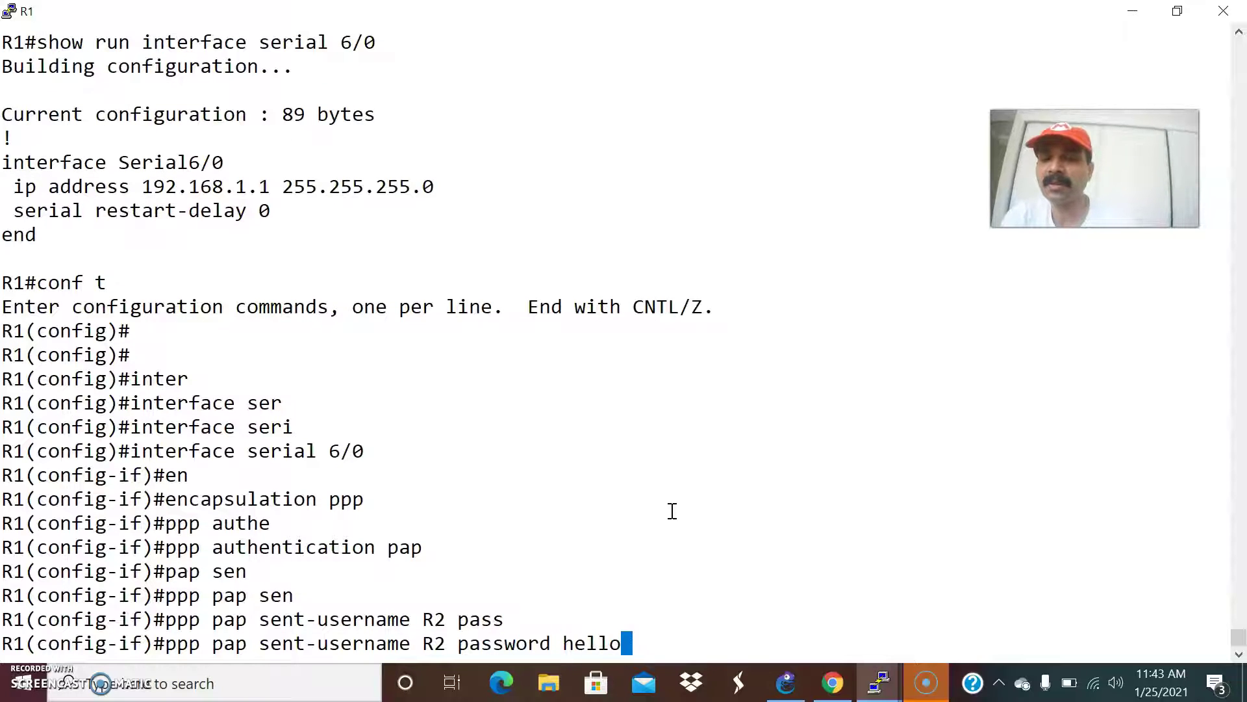
key("Return")
key("Return")
key("ctrl+z")
key("Return")
key("Return")
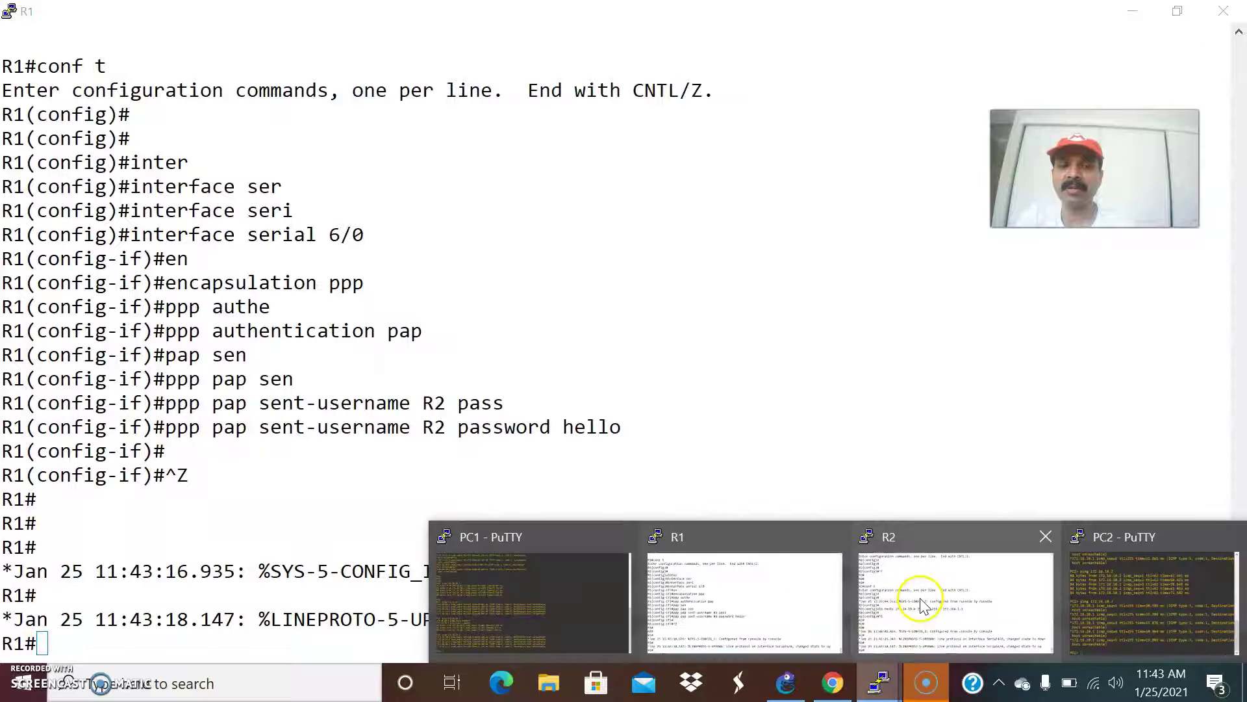
Step: From PC1's console, ping 172.16.20.2 across the PPP link, getting 5/5 replies
left_click(919, 598)
mouse_move(878, 682)
left_click(586, 643)
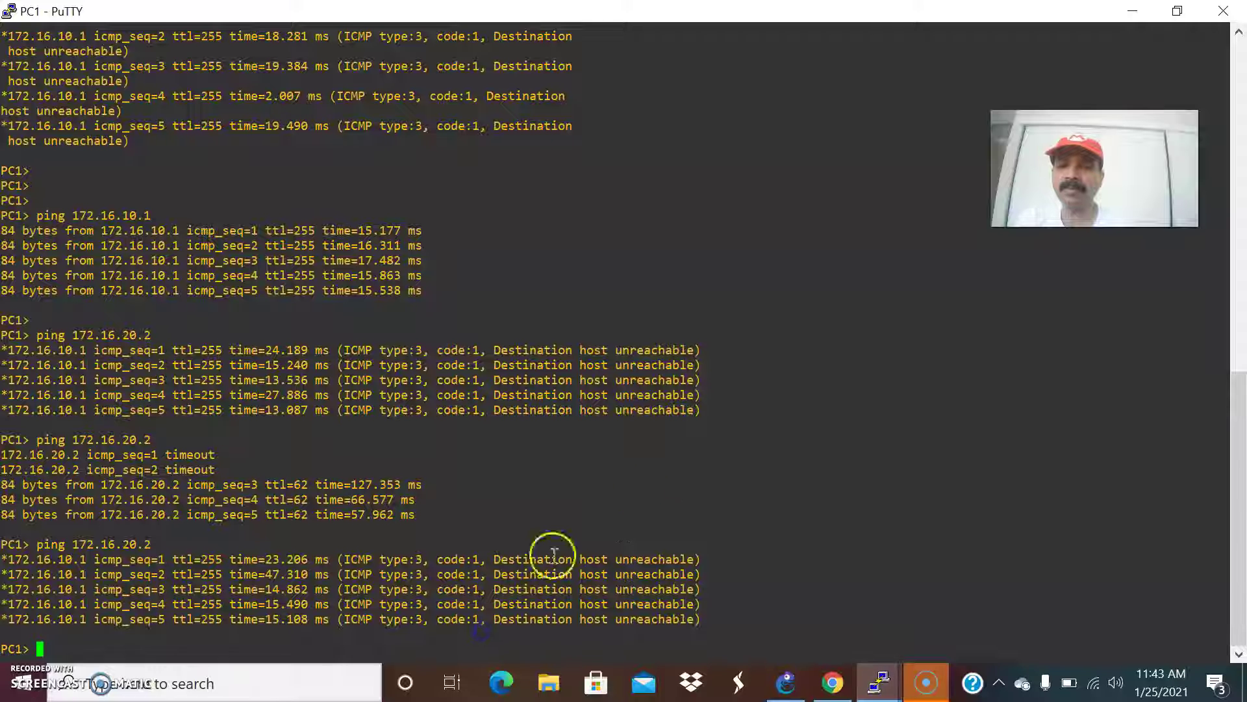
key("Return")
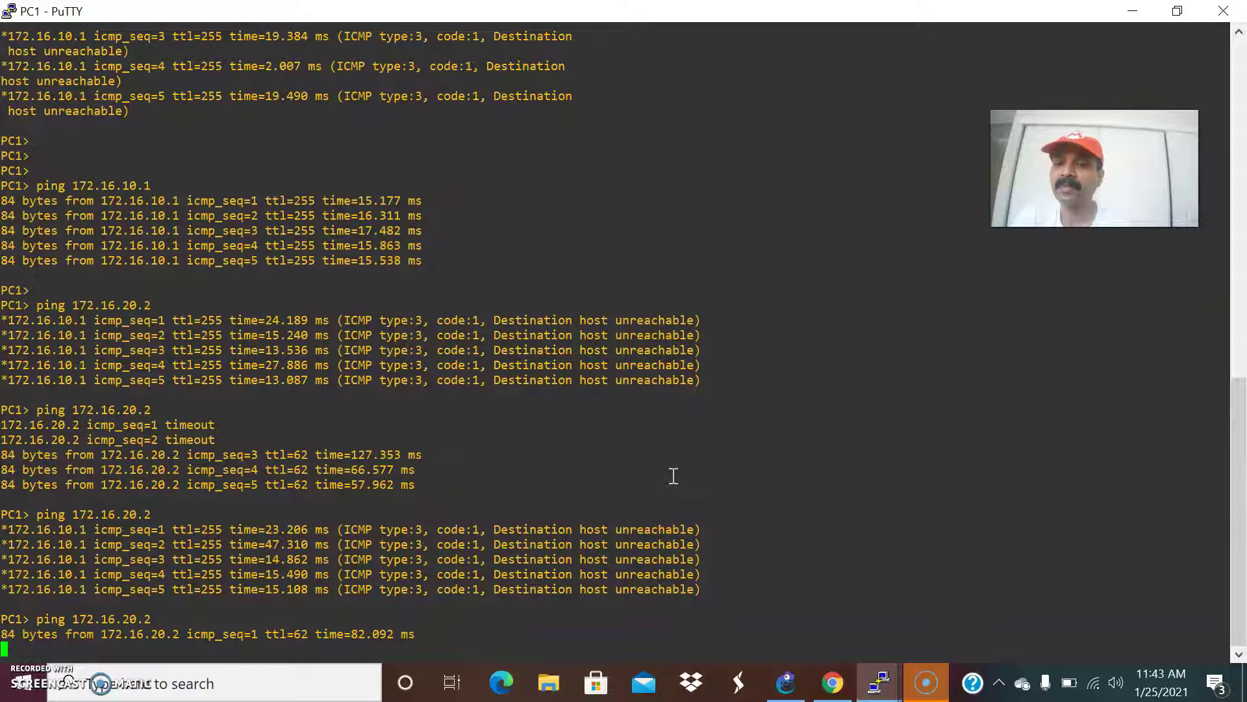
Step: From PC2's console, rerun the ping to 172.16.10.2, now receiving replies
mouse_move(878, 687)
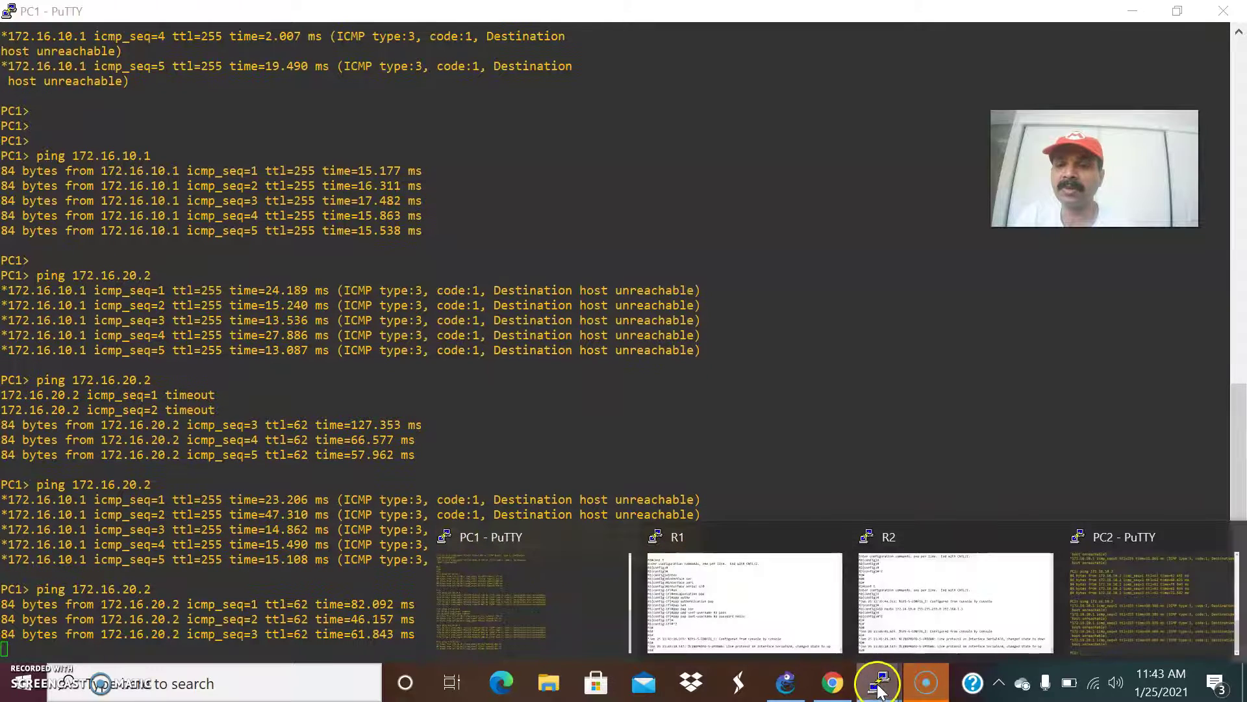
left_click(1098, 542)
key("Up")
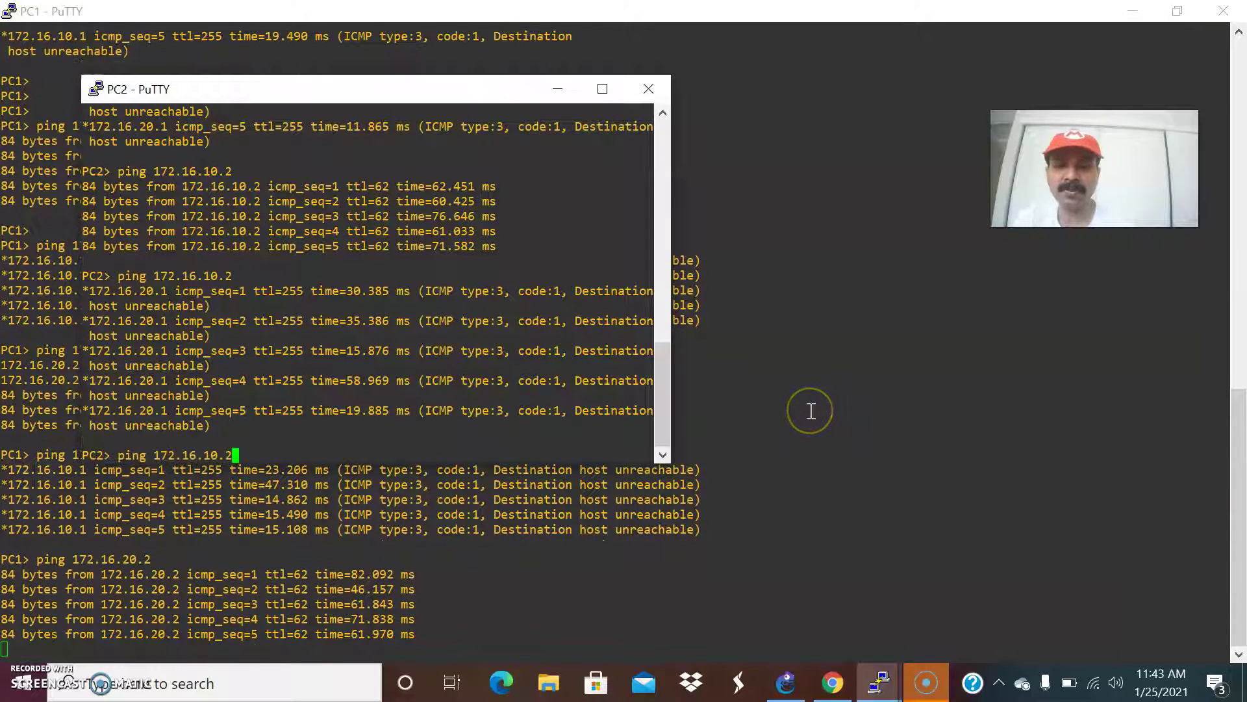
key("Return")
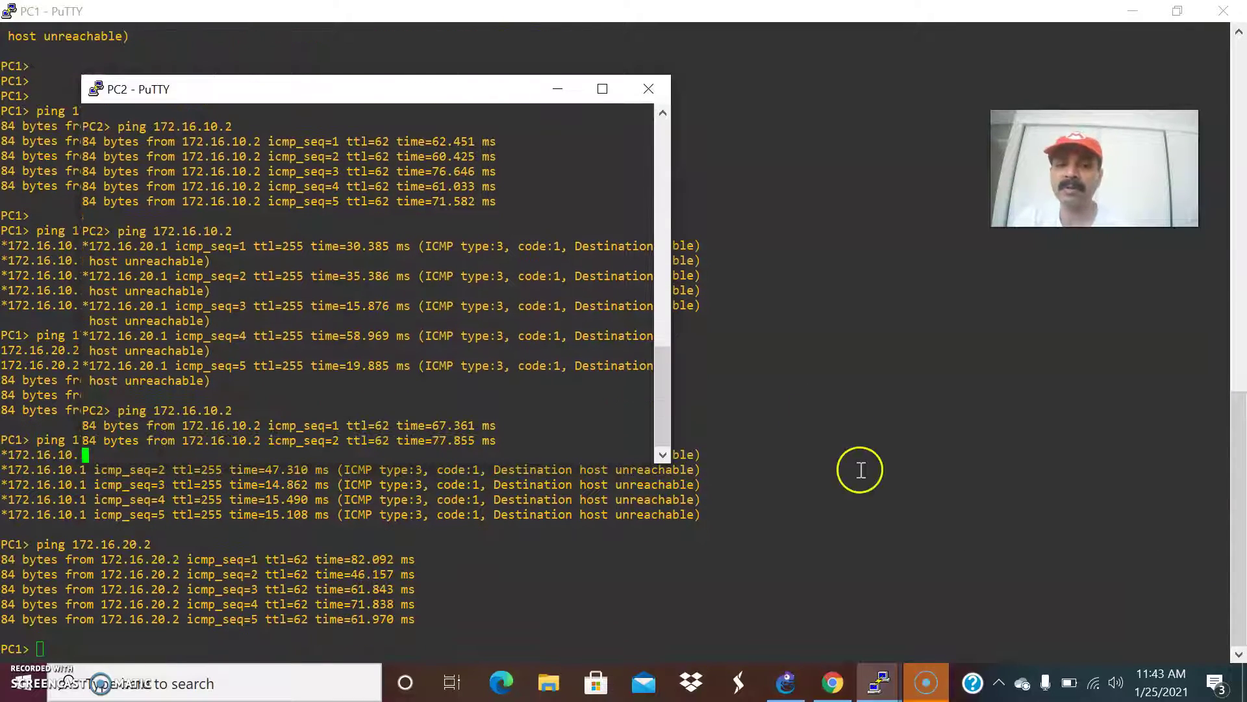